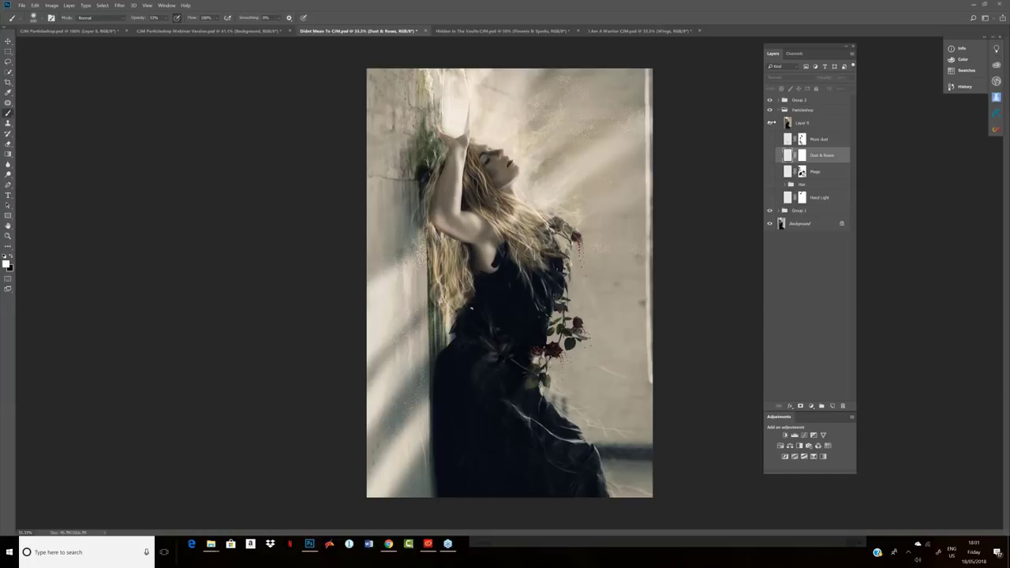
# - Hide Layer 9 and reveal the Hand Light, Hair, Magic, Dust & Roses and More dust layers one by one
pyautogui.click(771, 125)
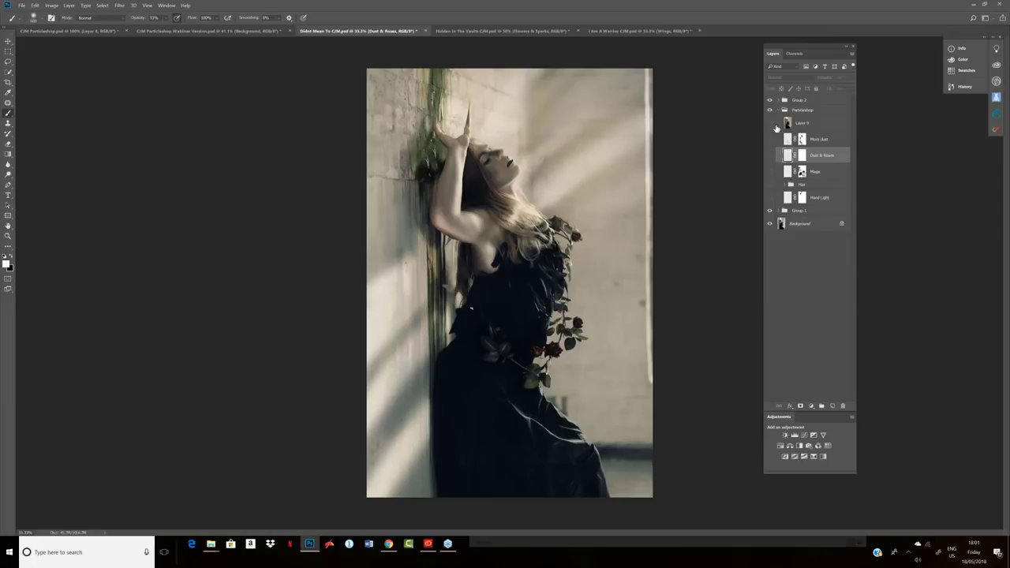
pyautogui.click(769, 198)
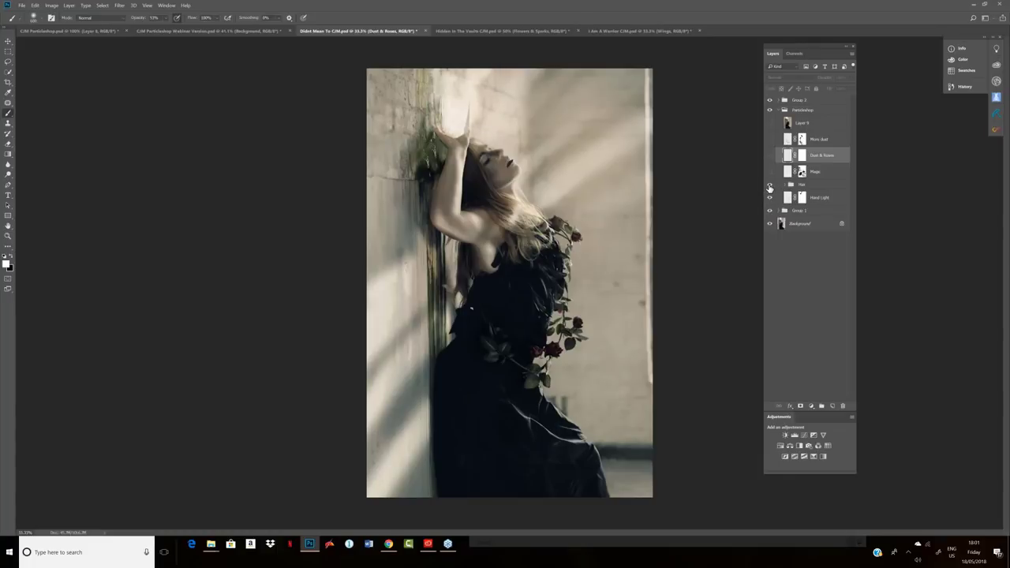
pyautogui.click(769, 185)
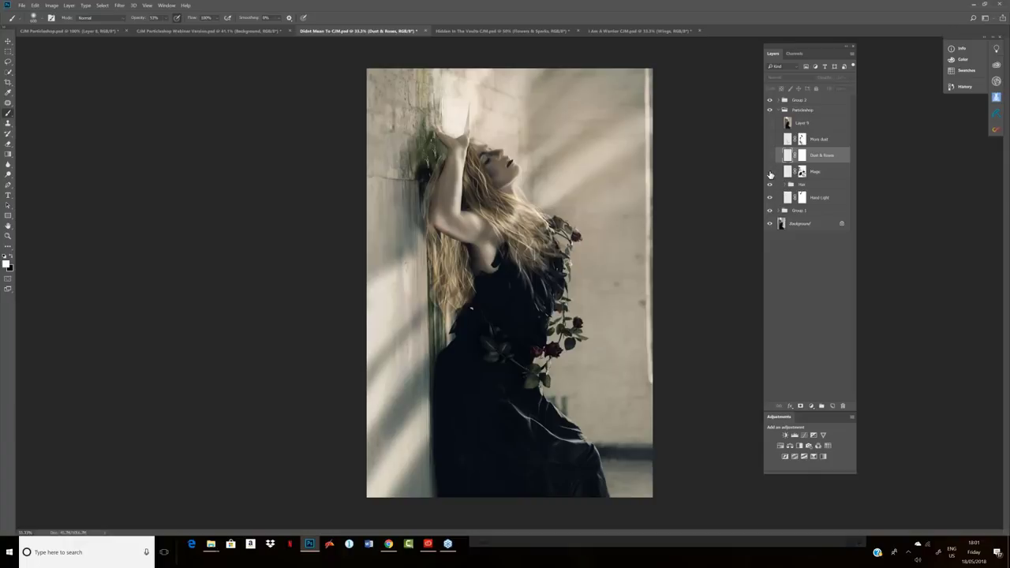
pyautogui.click(770, 172)
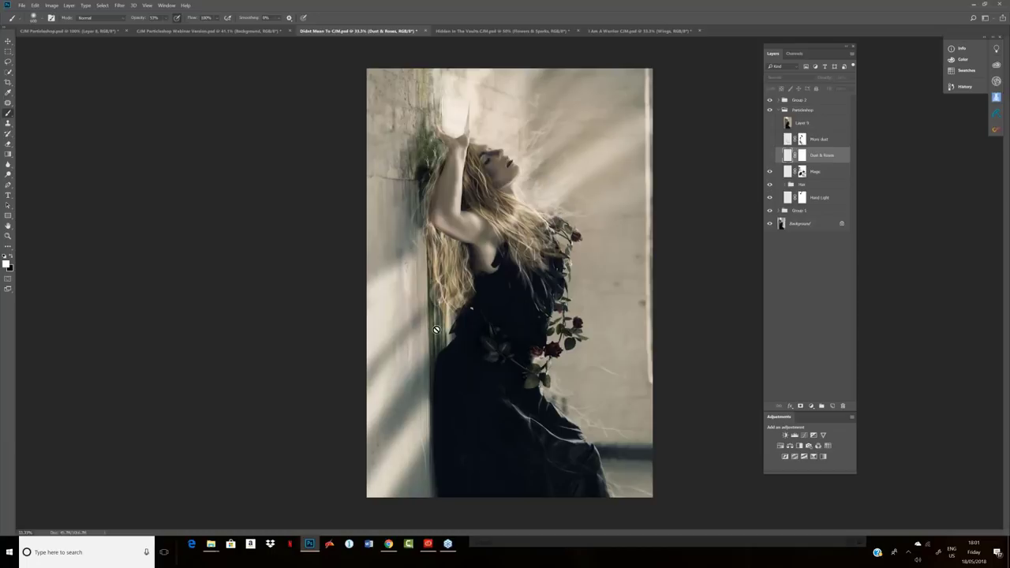
pyautogui.click(770, 157)
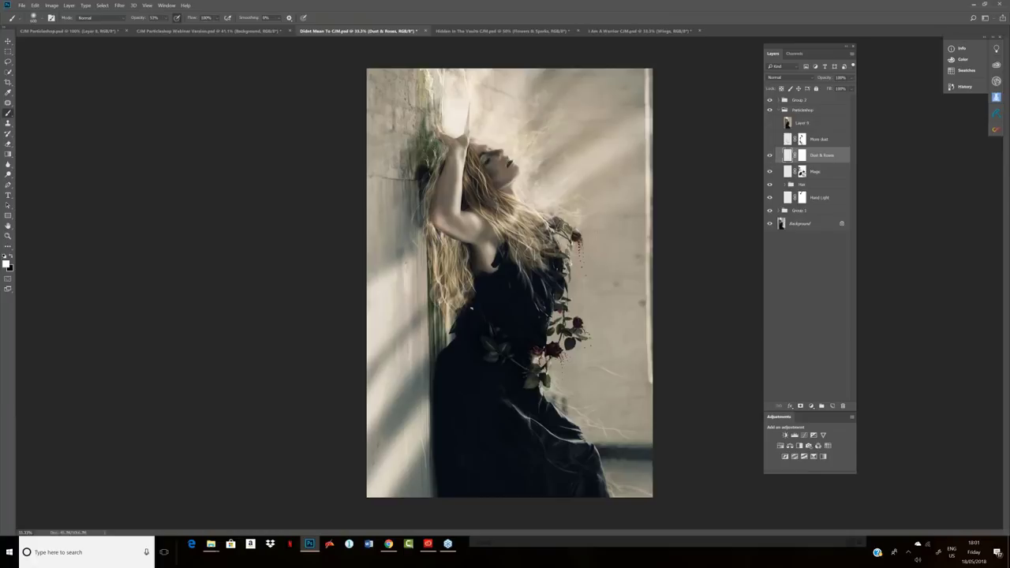
pyautogui.click(770, 141)
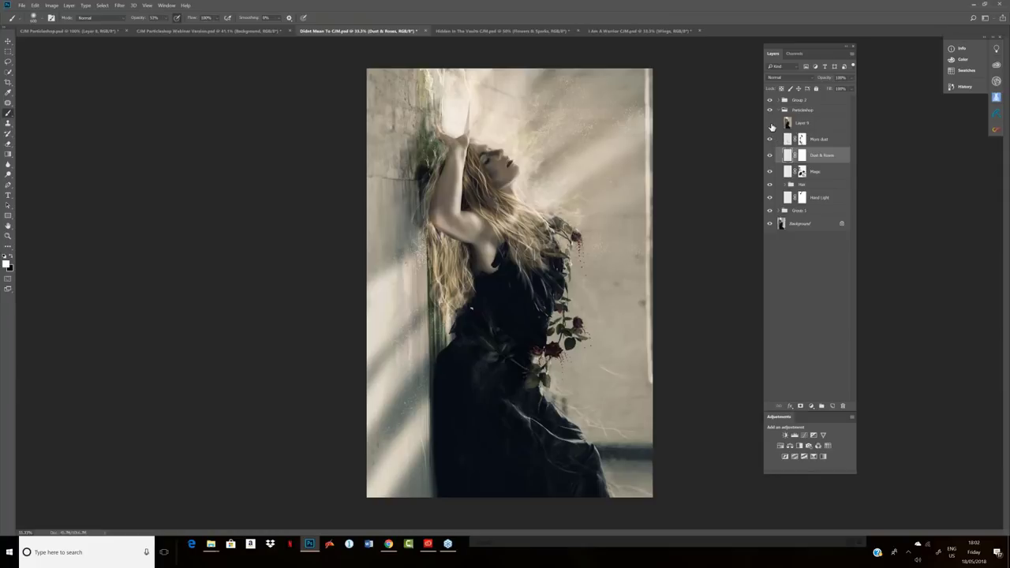
# - Hide the individual effect layers and toggle Layer 9 to compare the portrait before and after the effects
pyautogui.click(770, 123)
pyautogui.moveTo(769, 158); pyautogui.dragTo(771, 203)
pyautogui.click(770, 128)
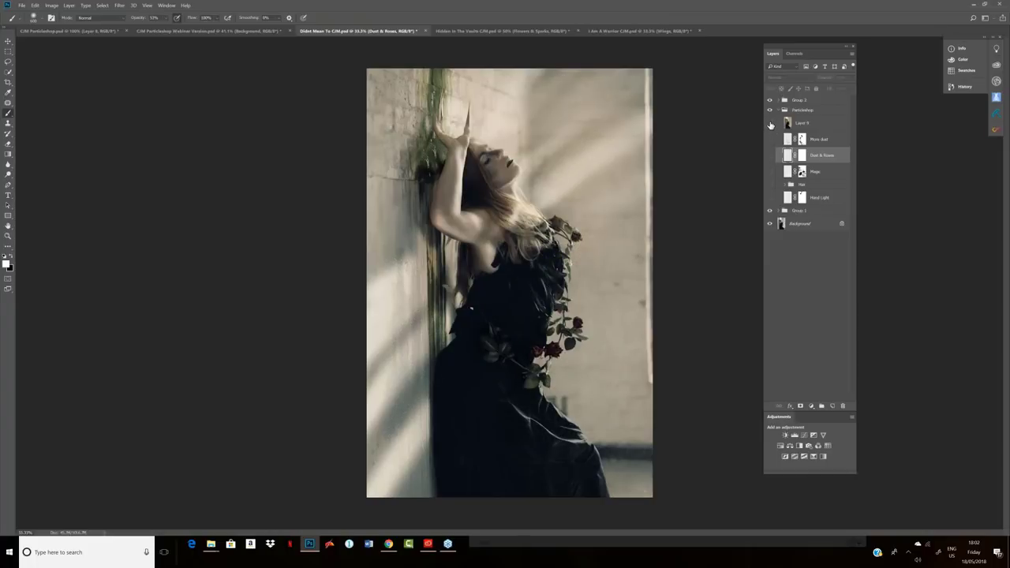
pyautogui.click(771, 125)
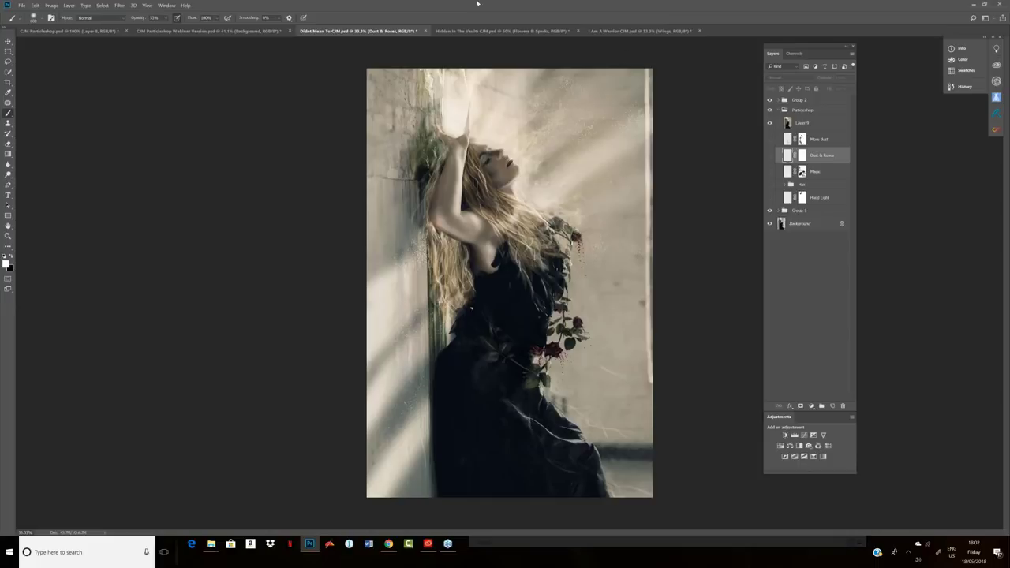
# - Switch to the Hidden In The Vaults document and hide its Flowers & Sparks group, Hair and Dispersion layers
pyautogui.click(449, 31)
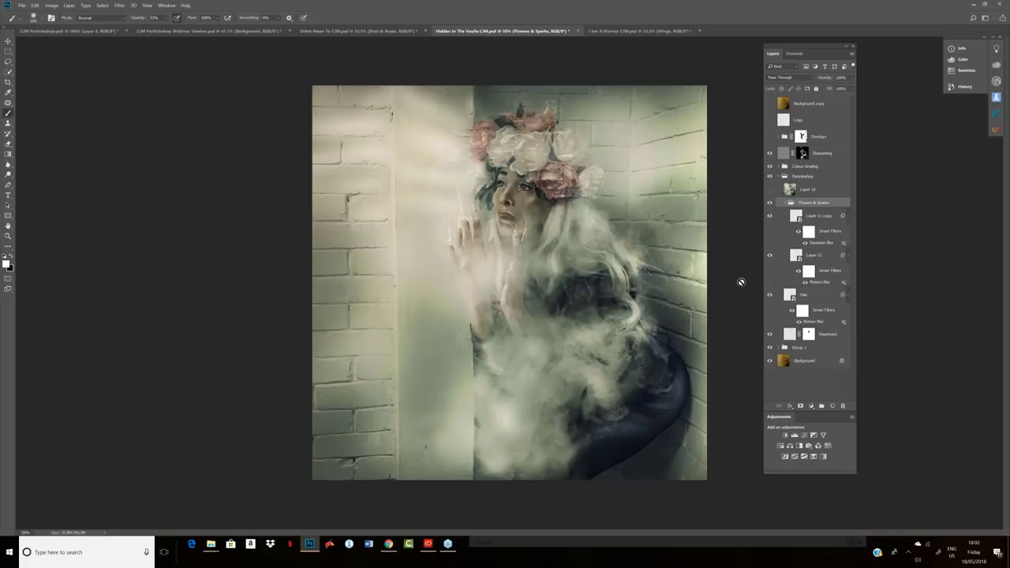
pyautogui.click(770, 216)
pyautogui.click(770, 295)
pyautogui.click(770, 203)
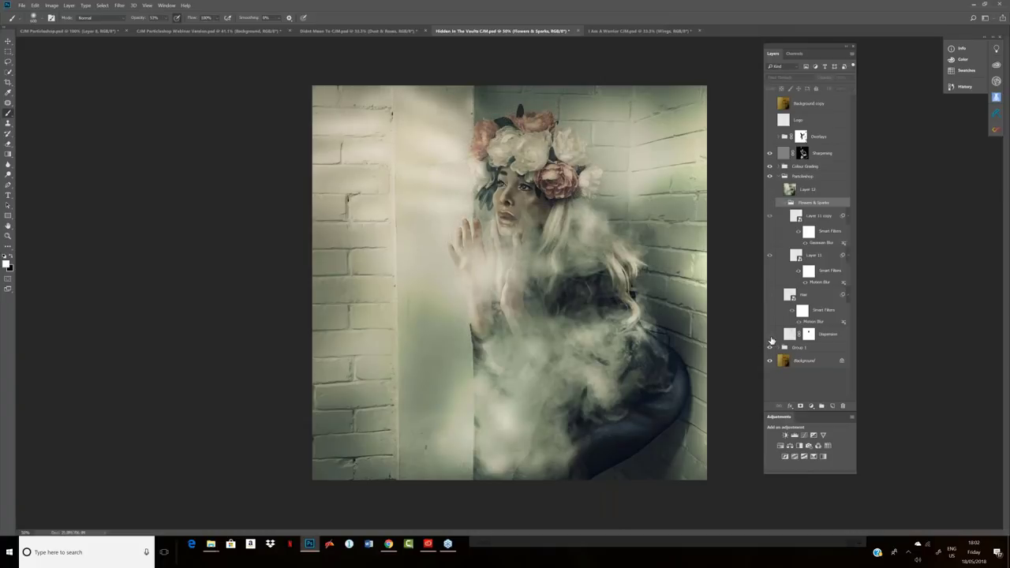
# - Reveal the Dispersion layer, Hair layer and Flowers & Sparks group in turn, and dismiss the desktop notification
pyautogui.click(771, 338)
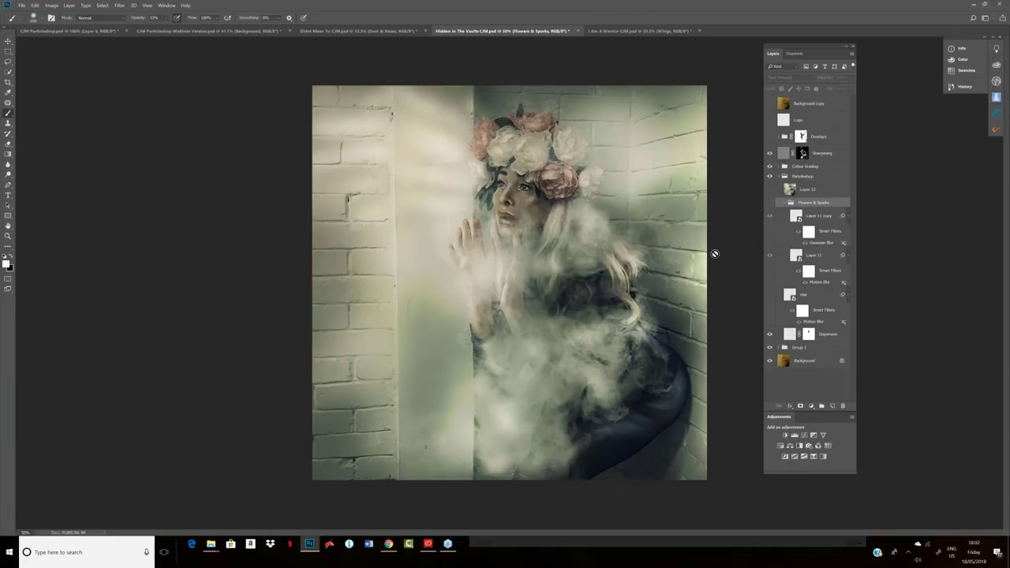
pyautogui.click(770, 295)
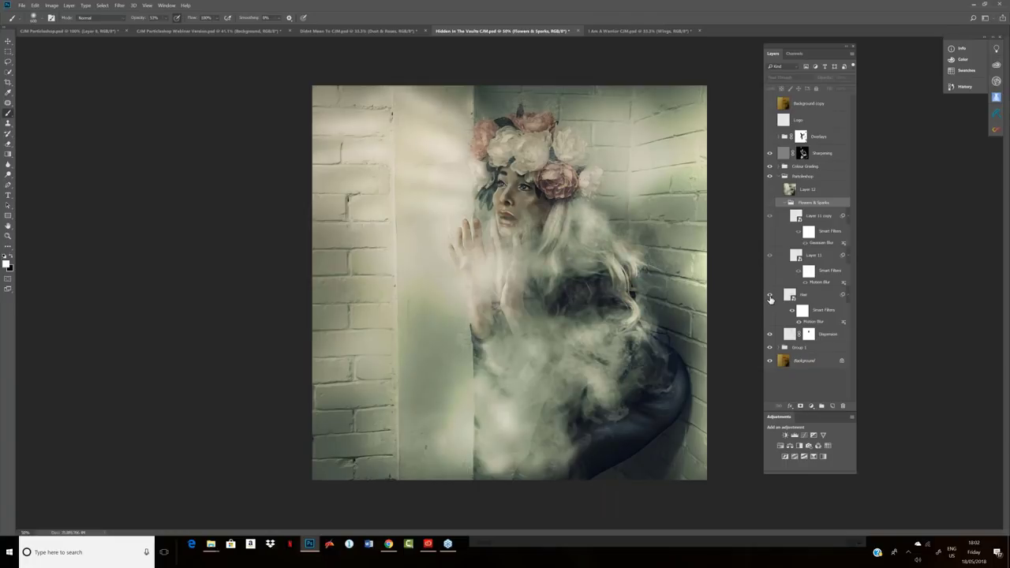
pyautogui.click(770, 203)
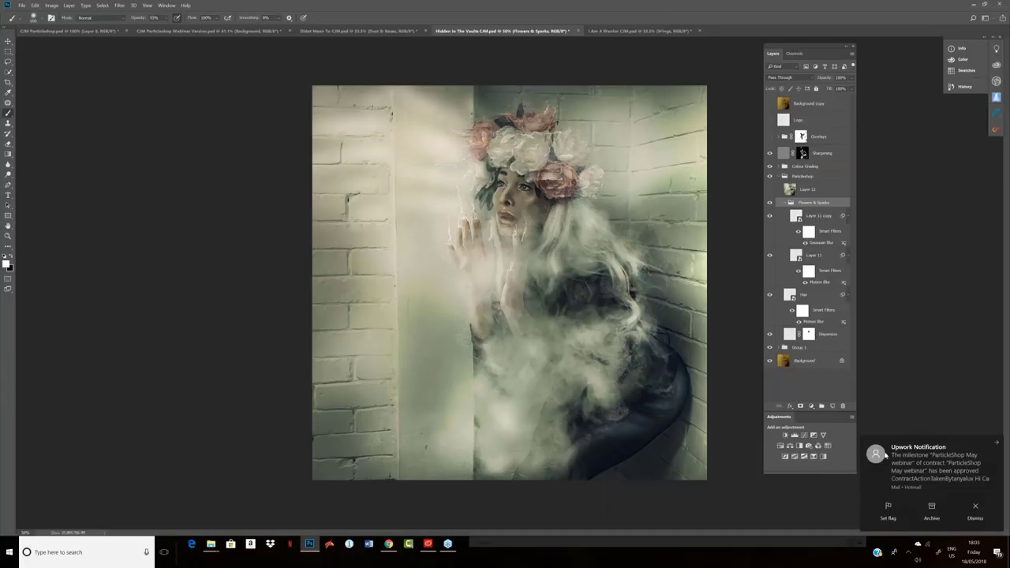
pyautogui.click(995, 444)
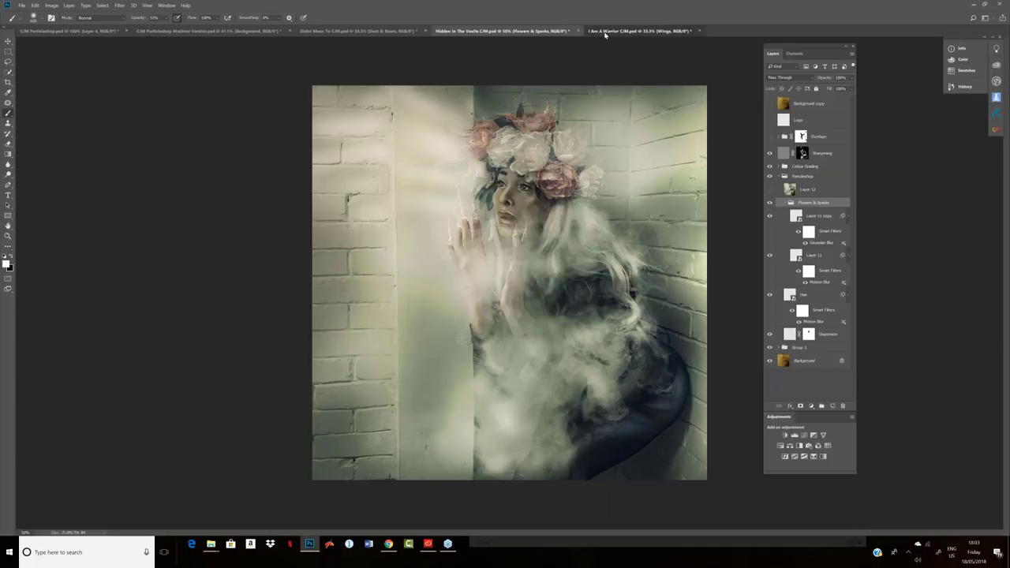
# - Switch to the I Am A Warrior document, dismiss the notification, and hide Layer 7 and Layer 11
pyautogui.click(638, 31)
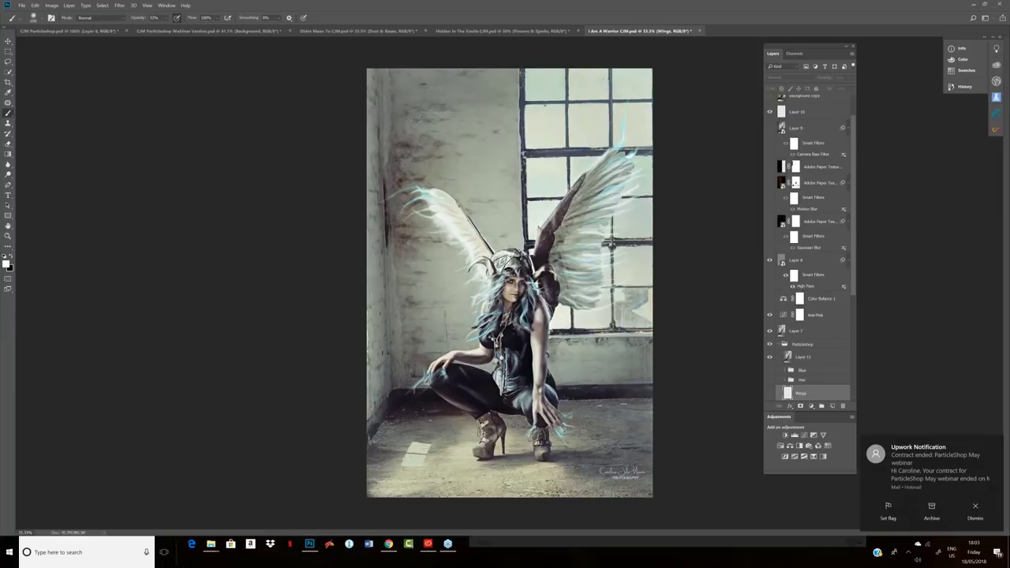
pyautogui.click(975, 507)
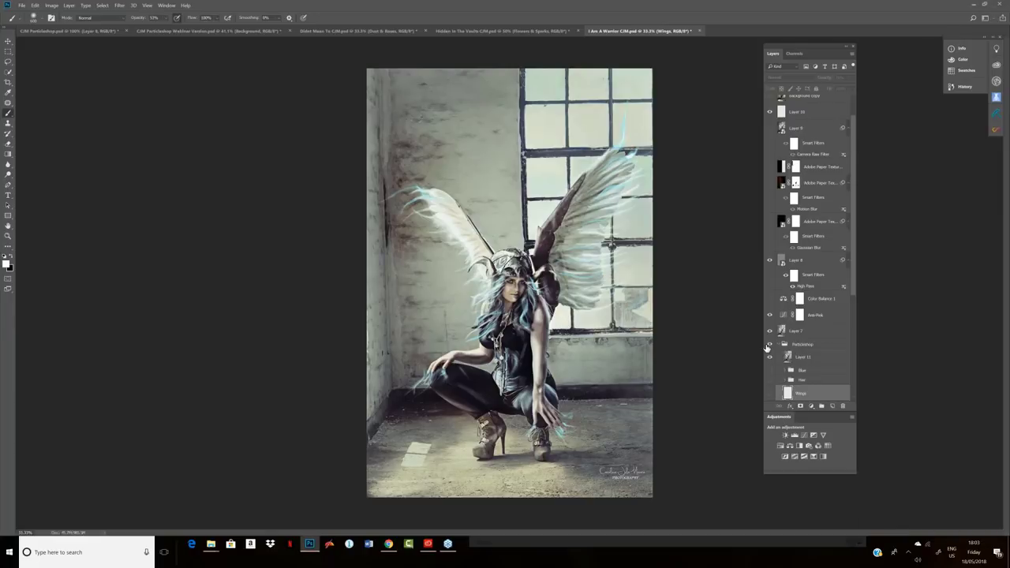
pyautogui.click(770, 332)
pyautogui.click(771, 361)
pyautogui.moveTo(855, 279); pyautogui.dragTo(866, 368)
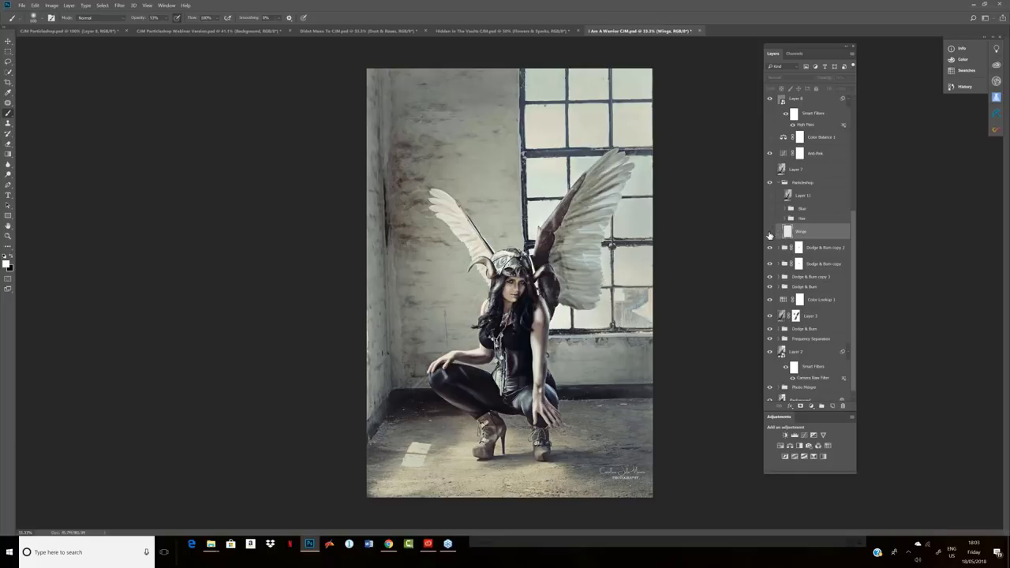
# - Reveal the Wings layer, the Hair group and the Blue group one after another on the winged figure
pyautogui.click(770, 233)
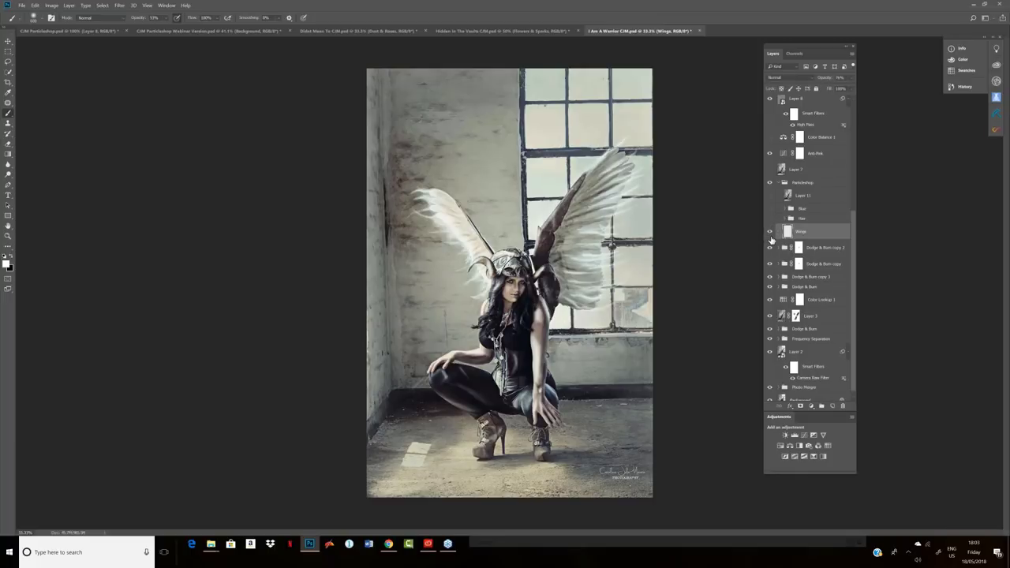
pyautogui.click(771, 220)
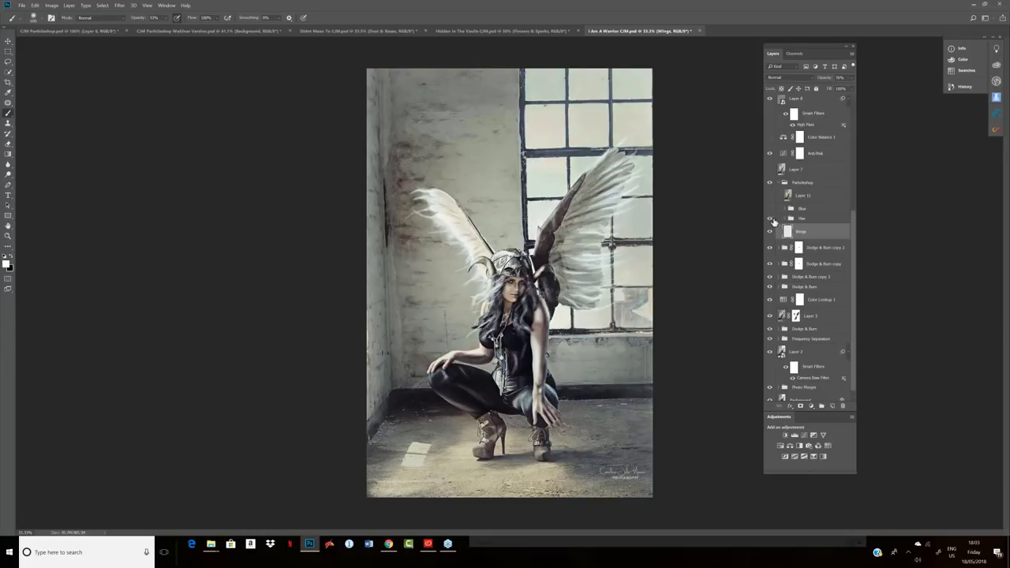
pyautogui.click(769, 210)
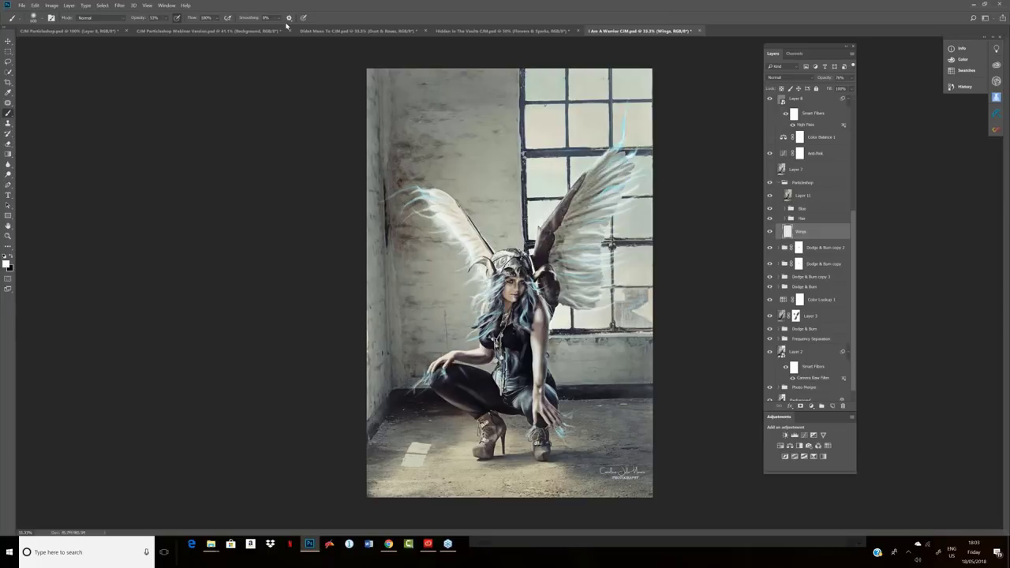
# - Switch to the CJM Particleshop document and toggle the Background copy layer to compare the original with the finished image
pyautogui.click(77, 31)
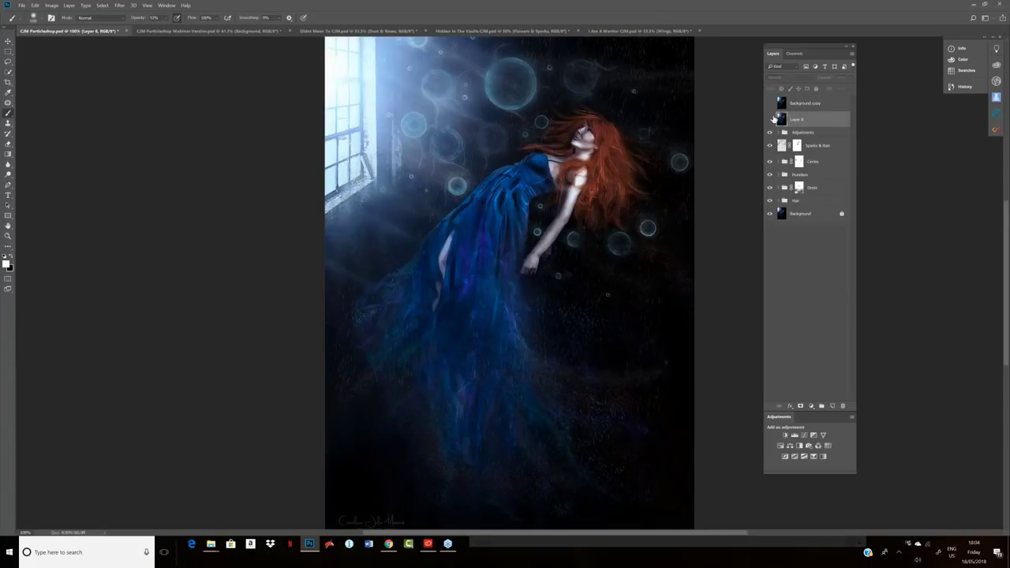
pyautogui.press('space')
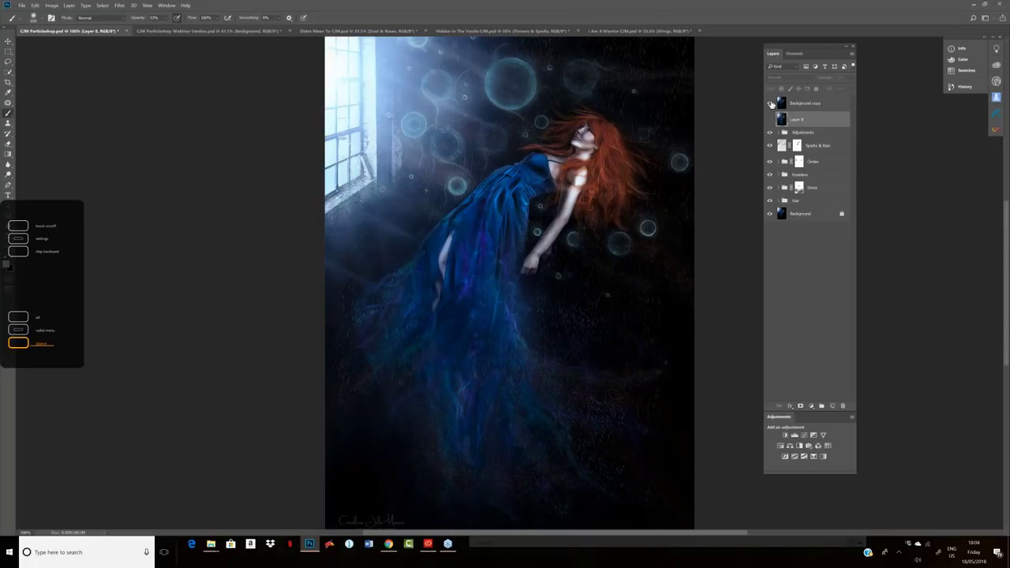
pyautogui.click(770, 104)
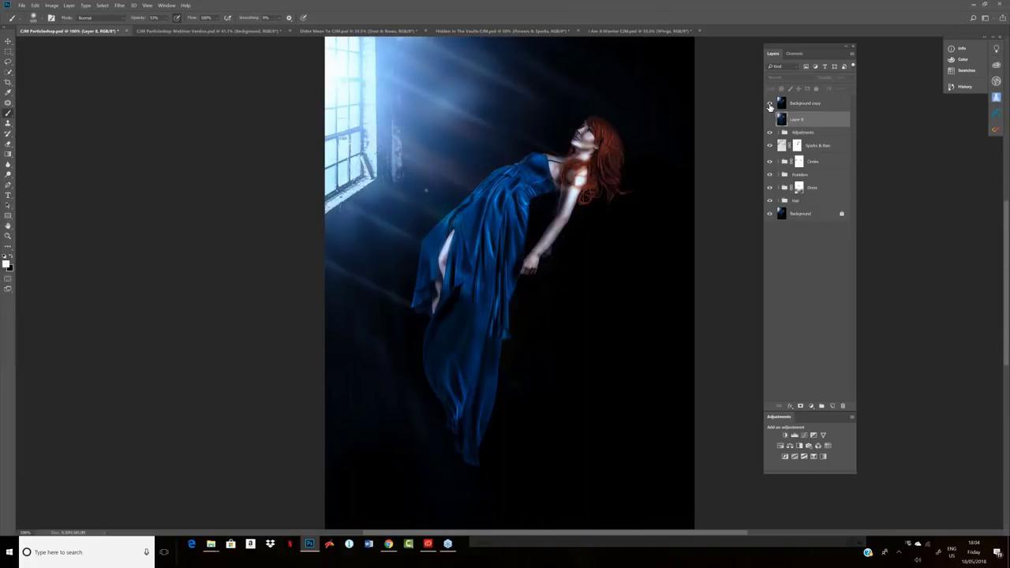
pyautogui.click(771, 106)
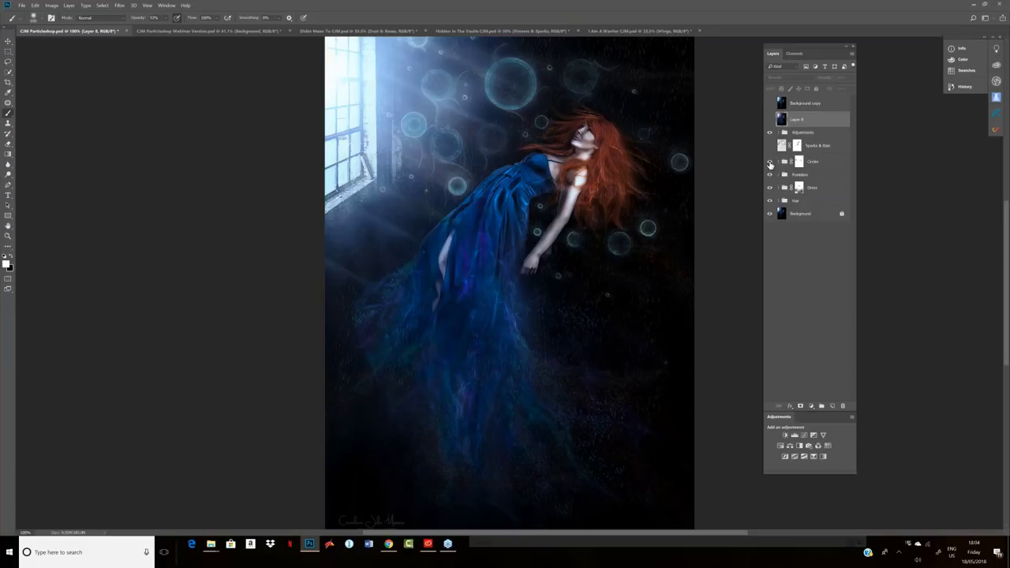
# - Hide the effect groups above Hair, and reveal them upward one by one from Dress to Sparks & Rain
pyautogui.moveTo(770, 164); pyautogui.dragTo(770, 190)
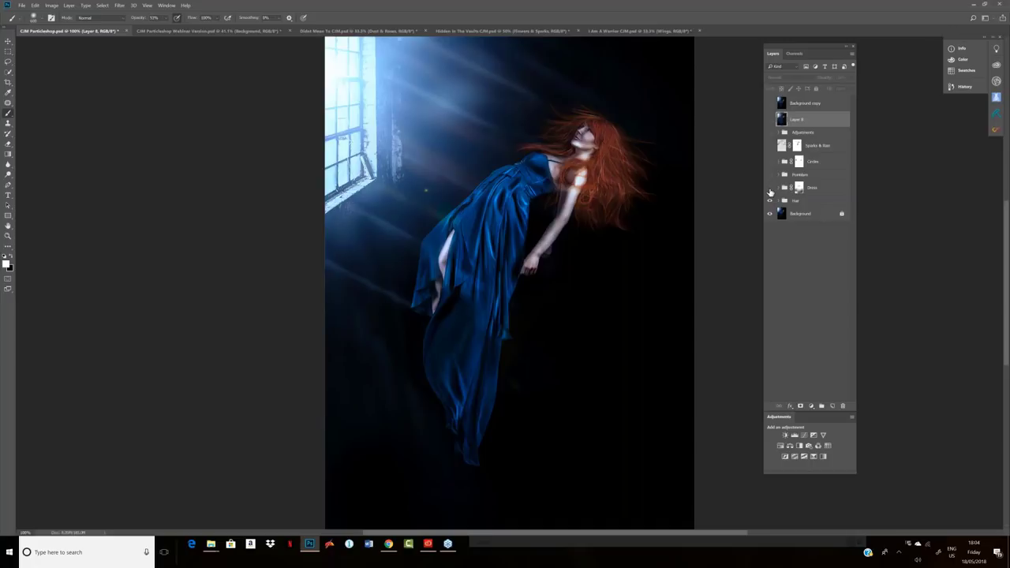
pyautogui.click(770, 191)
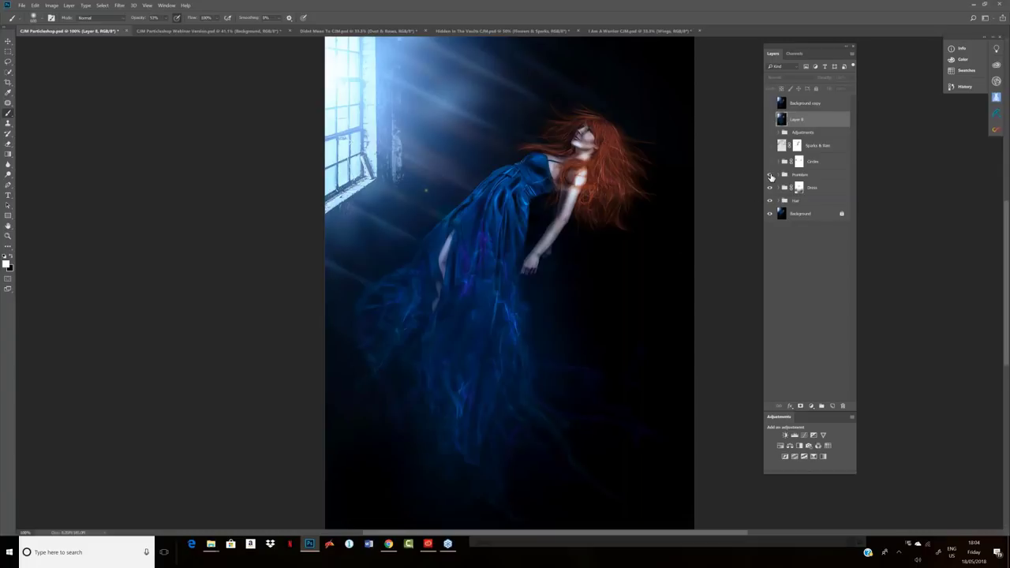
pyautogui.click(770, 175)
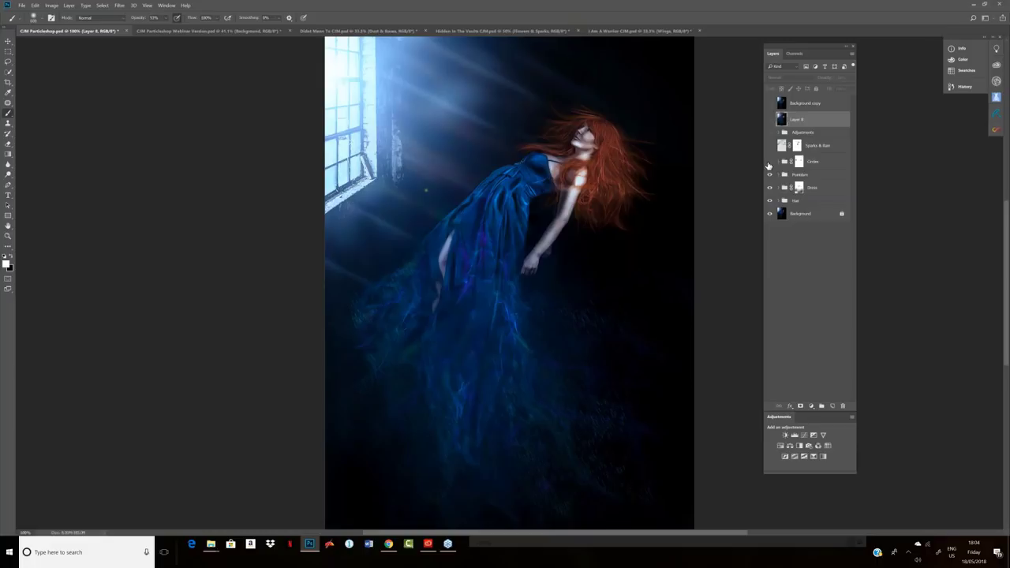
pyautogui.click(769, 161)
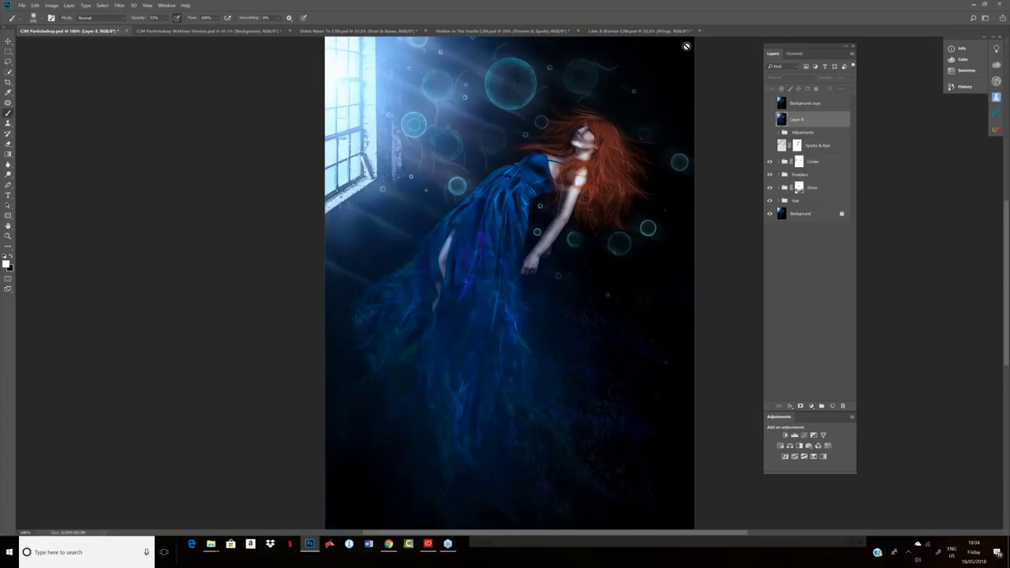
pyautogui.click(770, 146)
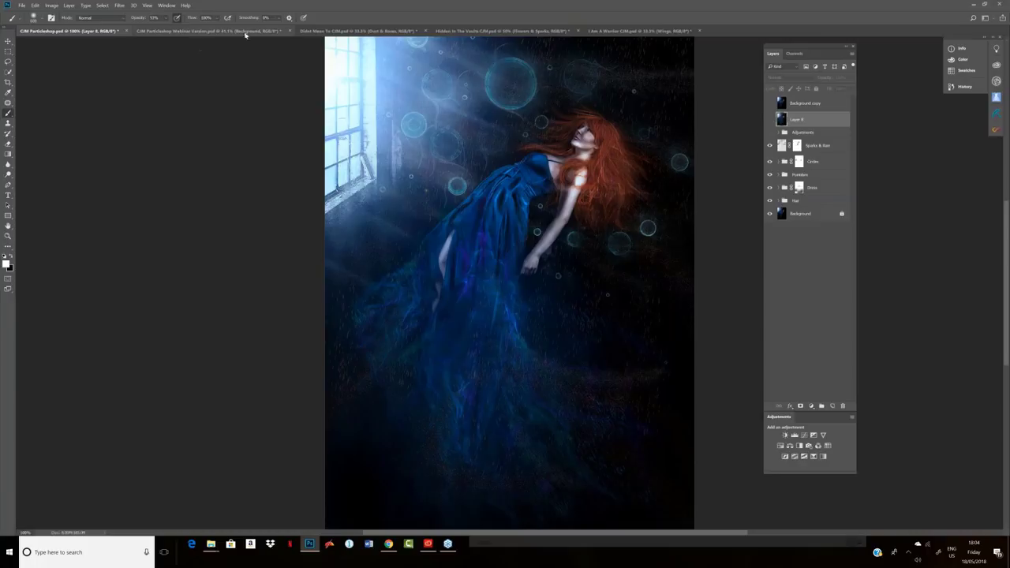
# - Switch to the CJM Particleshop Webinar Version document and duplicate its Background layer
pyautogui.click(264, 30)
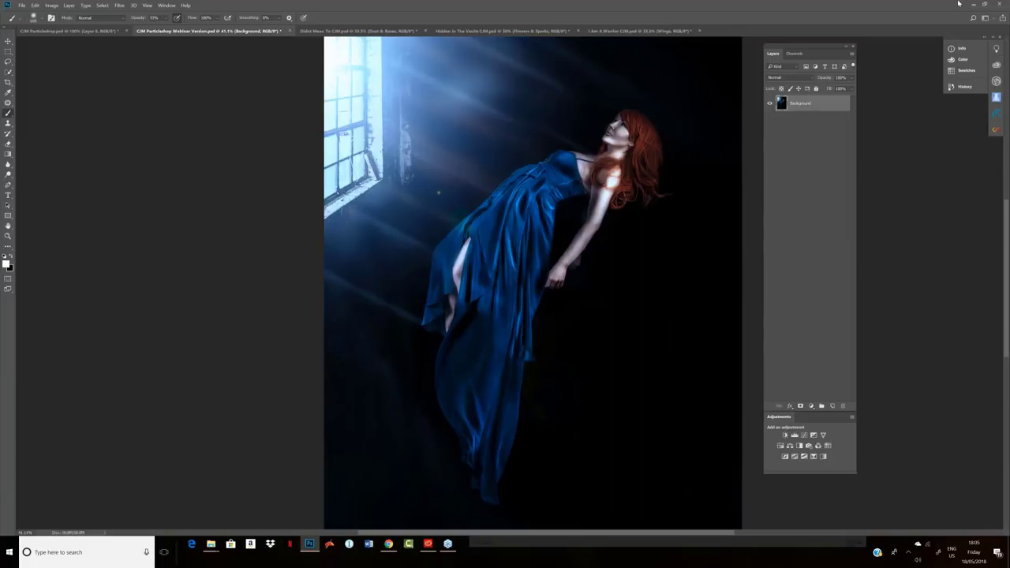
pyautogui.hotkey('ctrl', 'j')
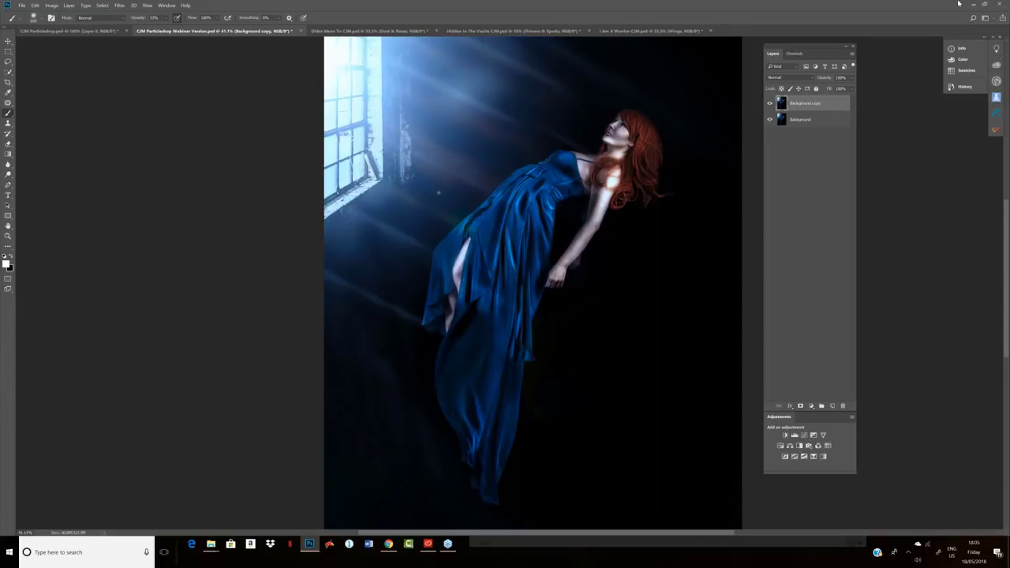
pyautogui.press('space')
# - Open the ParticleShop extension panel for the duplicated background layer
pyautogui.click(119, 5)
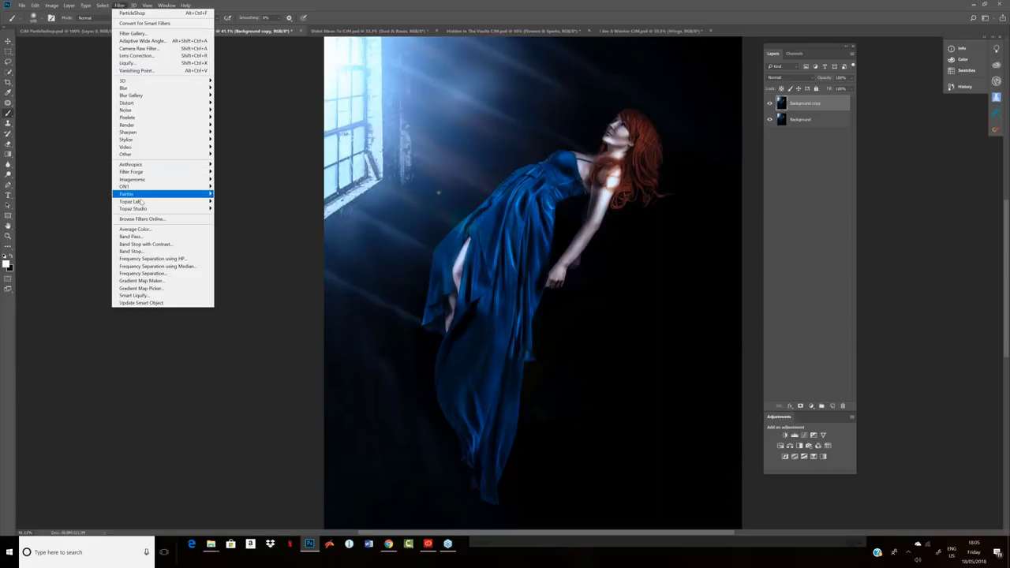
pyautogui.moveTo(138, 203)
pyautogui.moveTo(166, 6)
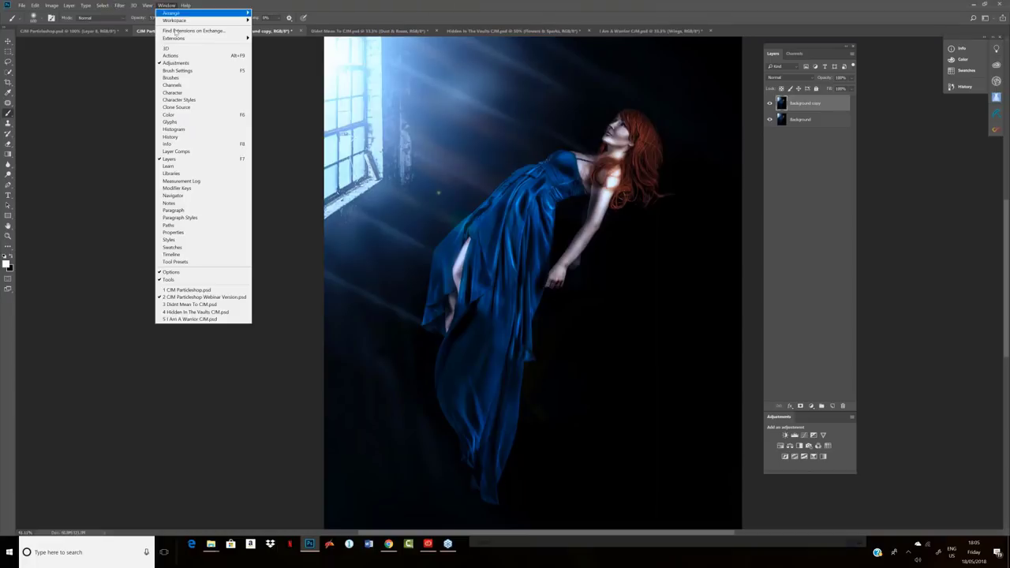
pyautogui.moveTo(177, 40)
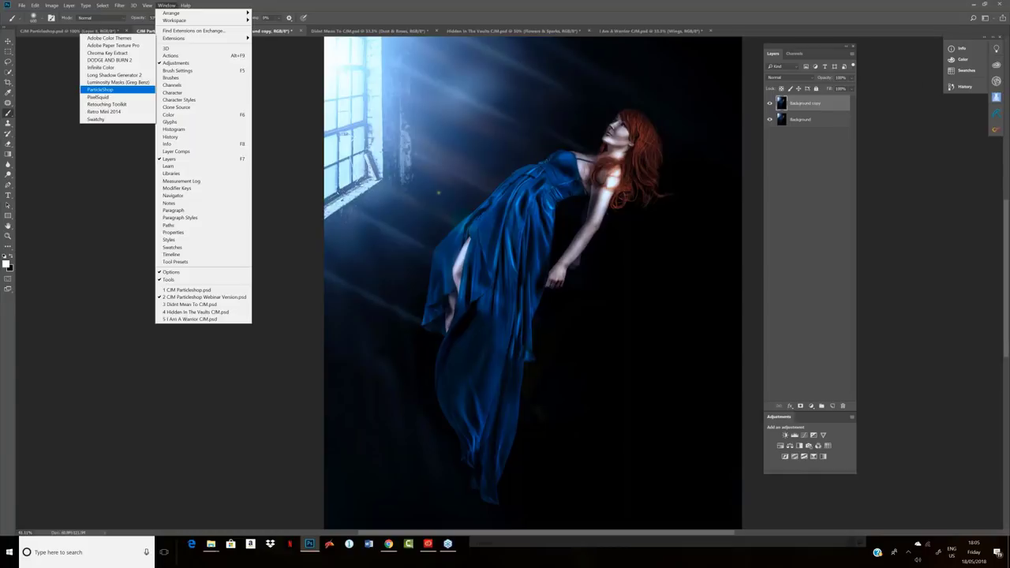
pyautogui.click(116, 90)
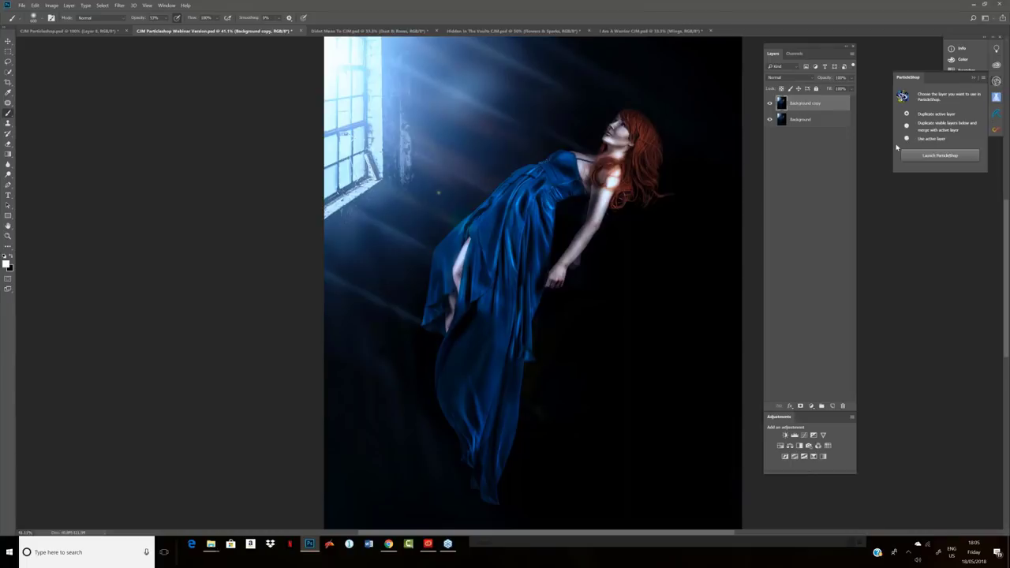
# - Launch ParticleShop on the active layer without making another copy, and dismiss the brush pack offer
pyautogui.click(907, 139)
pyautogui.click(939, 155)
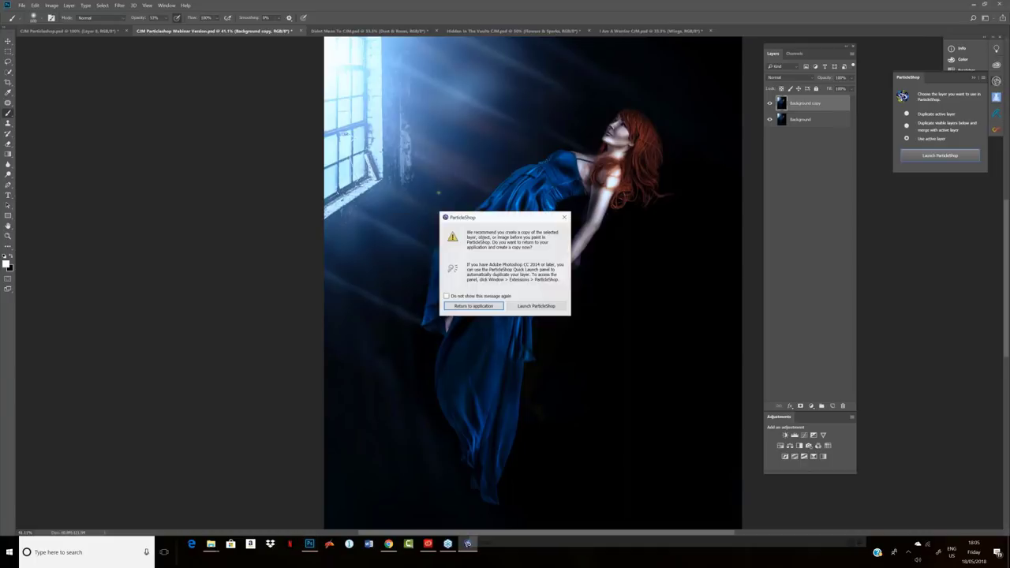
pyautogui.click(529, 306)
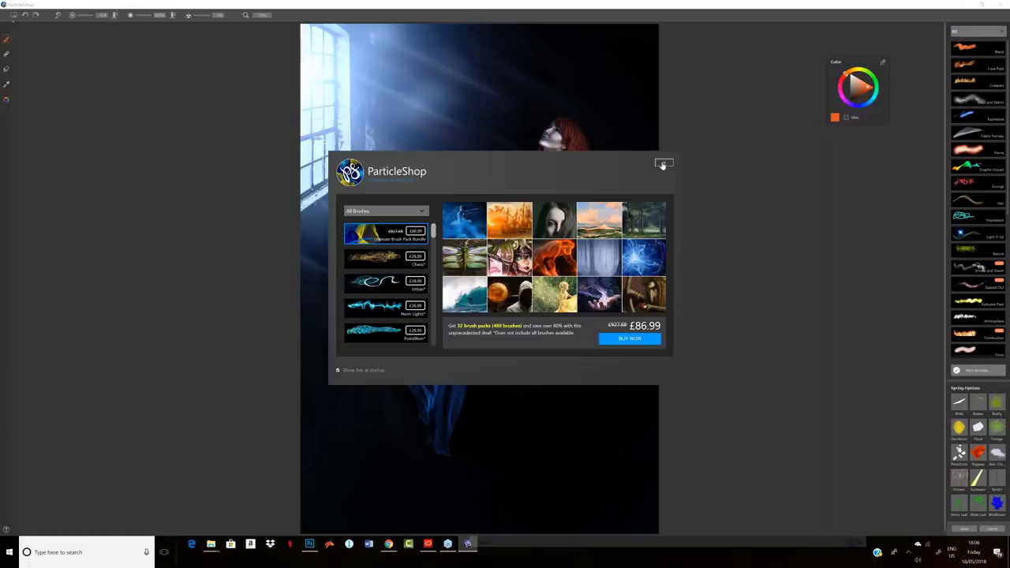
pyautogui.click(663, 163)
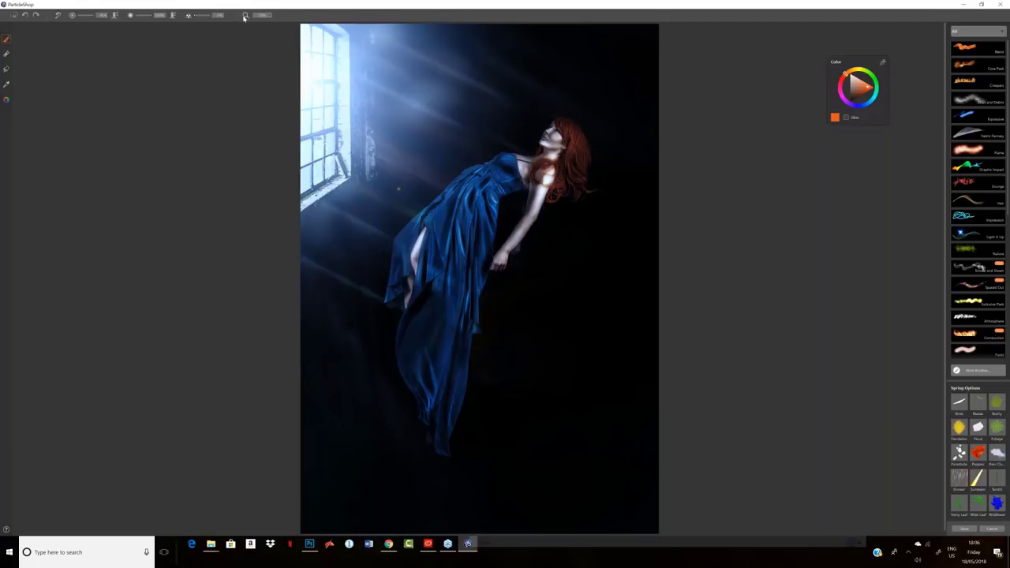
# - Look through the available brush packs and choose the Hair pack for work on the woman's hair
pyautogui.click(266, 16)
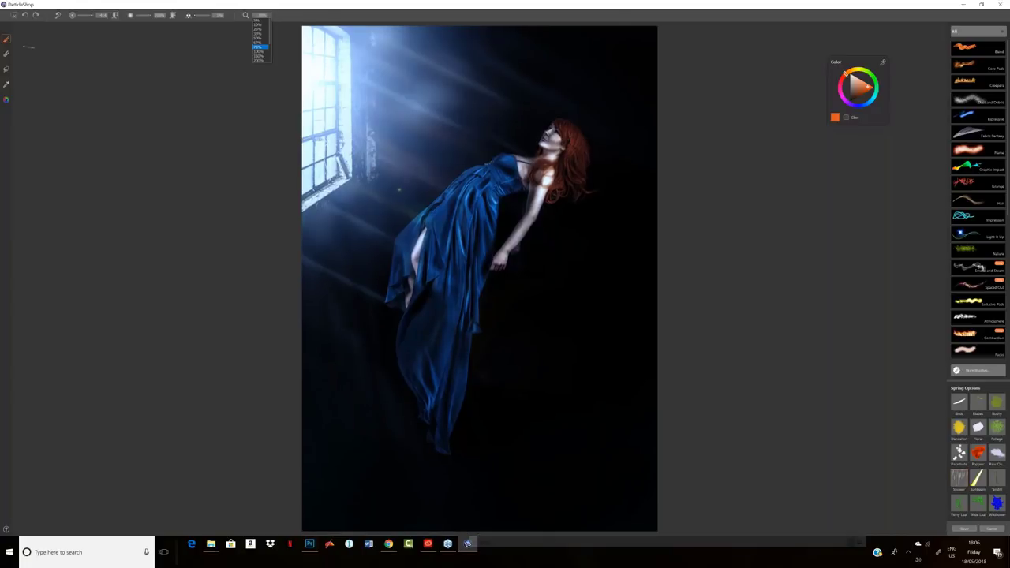
pyautogui.click(259, 47)
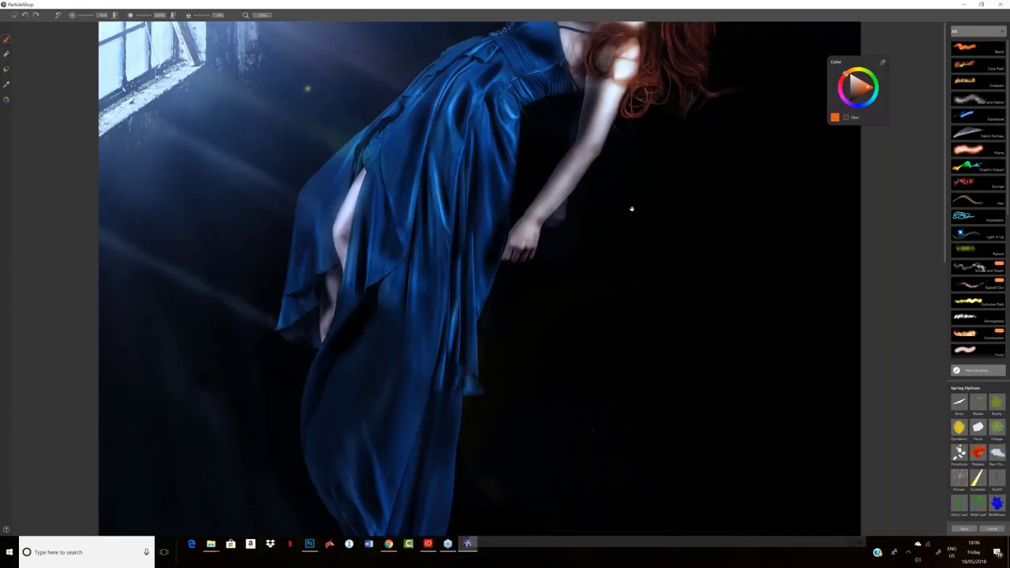
pyautogui.moveTo(631, 209); pyautogui.dragTo(623, 316)
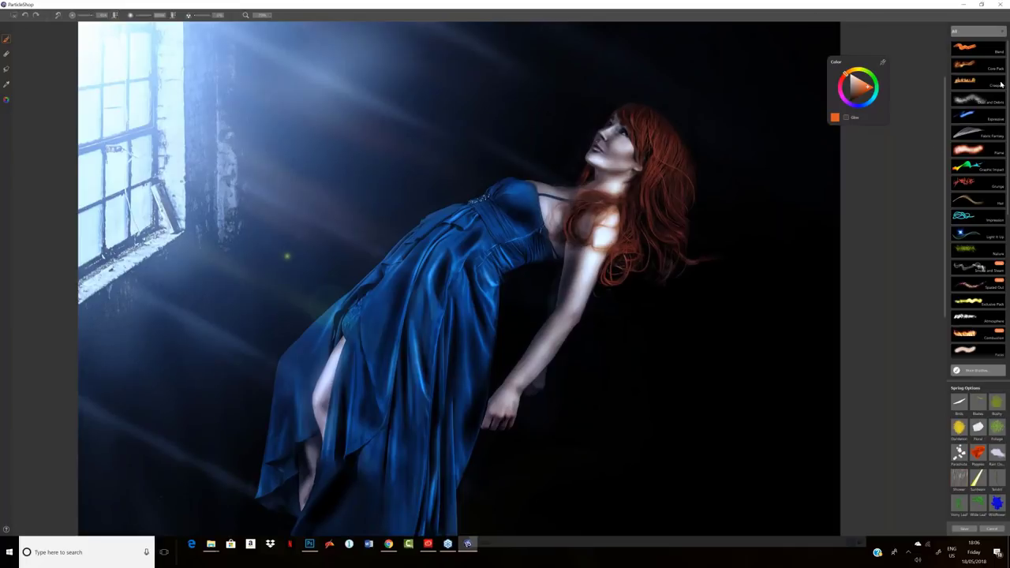
pyautogui.moveTo(1008, 49); pyautogui.dragTo(1008, 94)
pyautogui.scroll(-1, 979, 172)
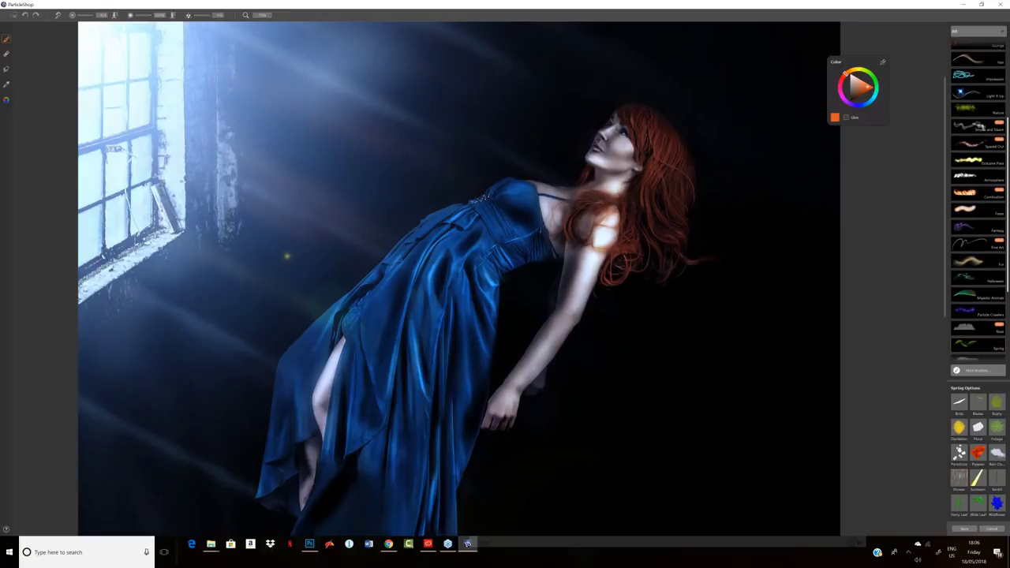
pyautogui.scroll(3, 980, 160)
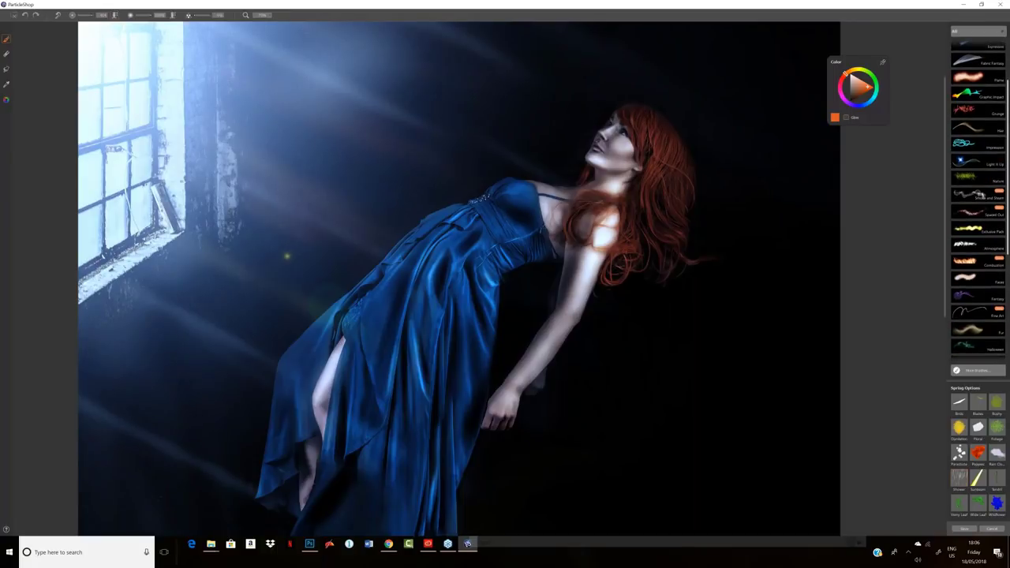
pyautogui.click(969, 143)
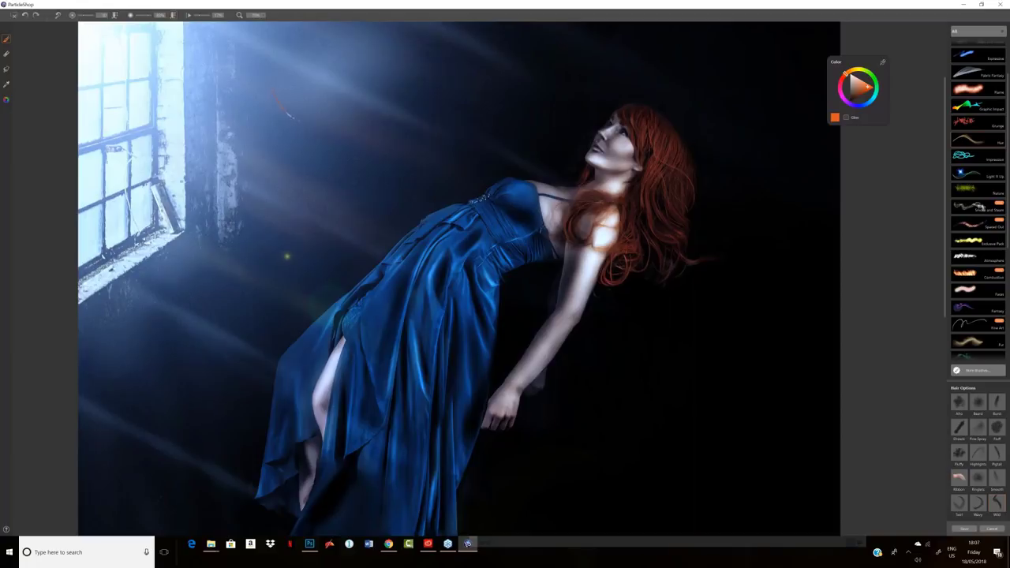
# - Try orange test strokes with Hair brushes on the dark background beside the window, and undo them
pyautogui.moveTo(292, 117)
pyautogui.mouseDown()
pyautogui.moveTo(328, 151)
pyautogui.moveTo(331, 183)
pyautogui.mouseUp()
pyautogui.moveTo(291, 79)
pyautogui.mouseDown()
pyautogui.moveTo(371, 126)
pyautogui.moveTo(398, 158)
pyautogui.moveTo(387, 189)
pyautogui.mouseUp()
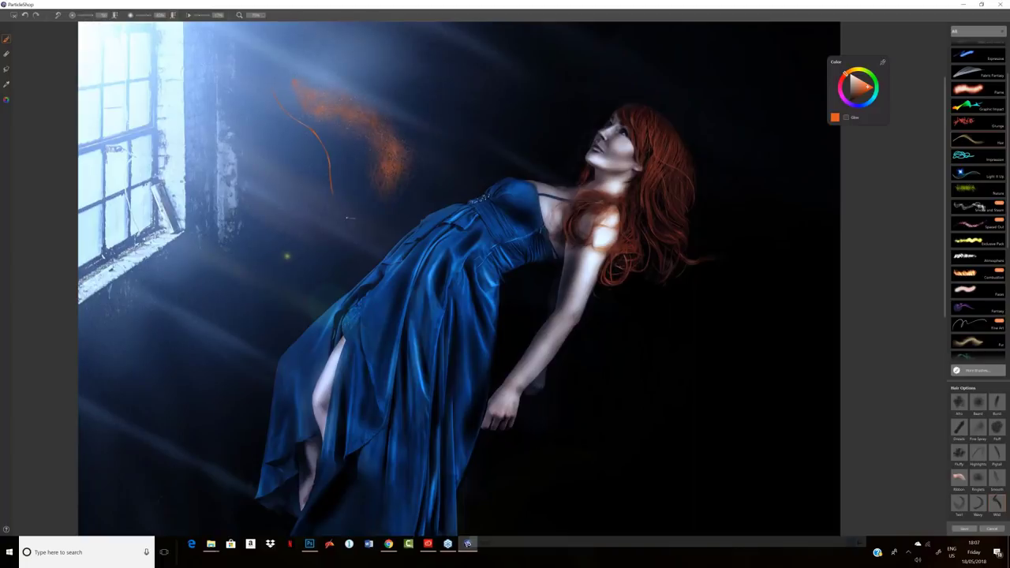
pyautogui.click(26, 16)
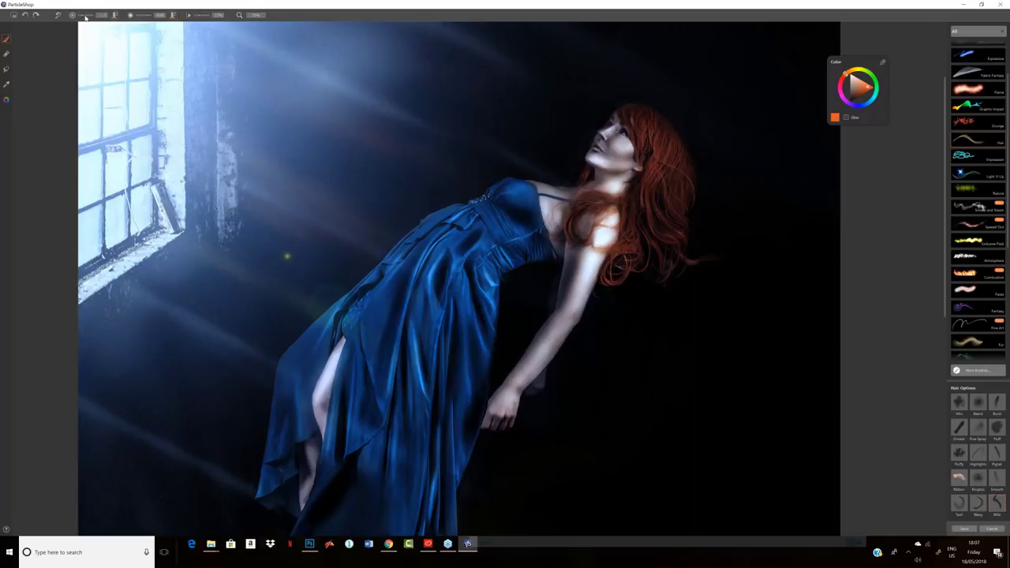
# - Test the Hair brush with several thin curved strokes between the window and the woman, and undo them all
pyautogui.moveTo(251, 129)
pyautogui.mouseDown()
pyautogui.moveTo(279, 162)
pyautogui.moveTo(331, 174)
pyautogui.moveTo(355, 166)
pyautogui.mouseUp()
pyautogui.moveTo(276, 103)
pyautogui.mouseDown()
pyautogui.moveTo(359, 140)
pyautogui.moveTo(369, 154)
pyautogui.moveTo(372, 231)
pyautogui.mouseUp()
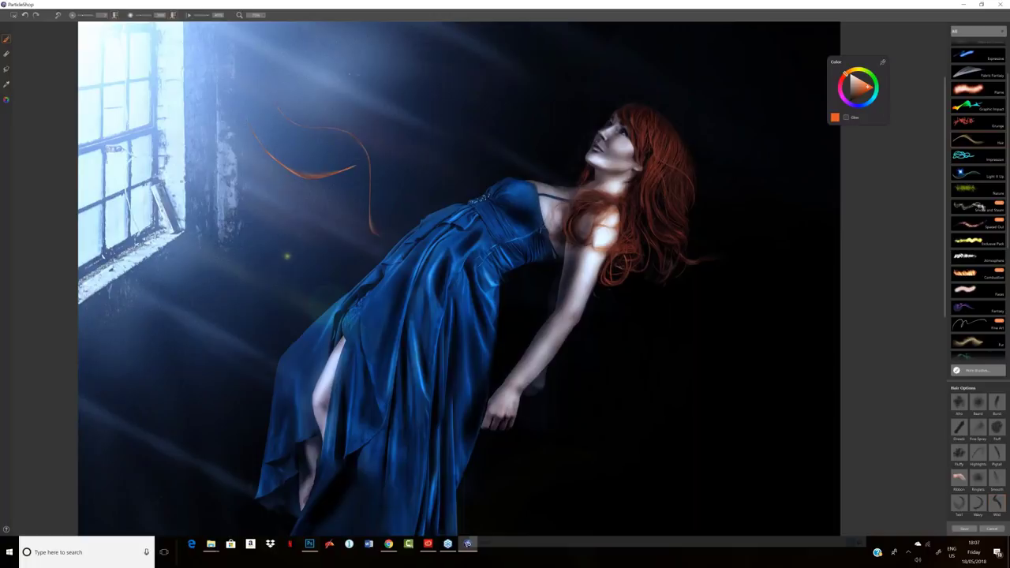
pyautogui.moveTo(390, 120); pyautogui.dragTo(405, 172)
pyautogui.moveTo(337, 106)
pyautogui.mouseDown()
pyautogui.moveTo(378, 150)
pyautogui.moveTo(390, 229)
pyautogui.mouseUp()
pyautogui.click(25, 15)
pyautogui.click(25, 16)
pyautogui.click(25, 16)
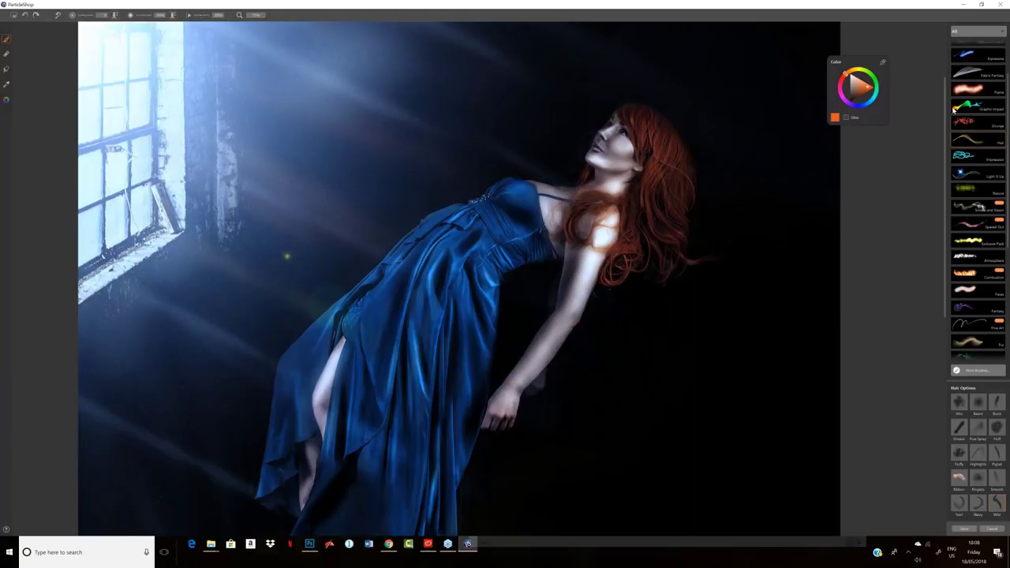
# - Sample a dark red from the woman's hair and paint loose strands extending from the hair's lower and outer edges
pyautogui.click(7, 85)
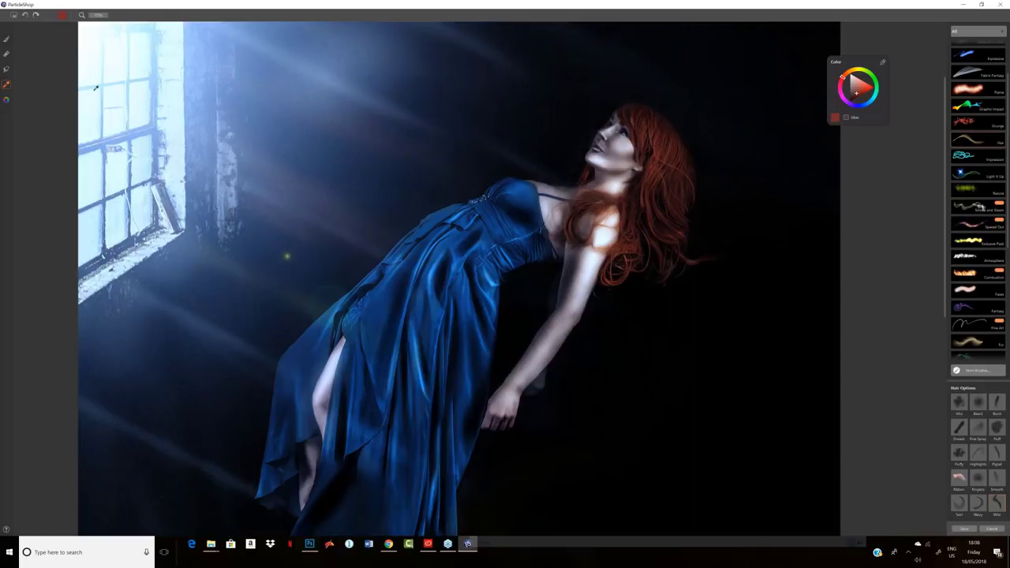
pyautogui.click(7, 40)
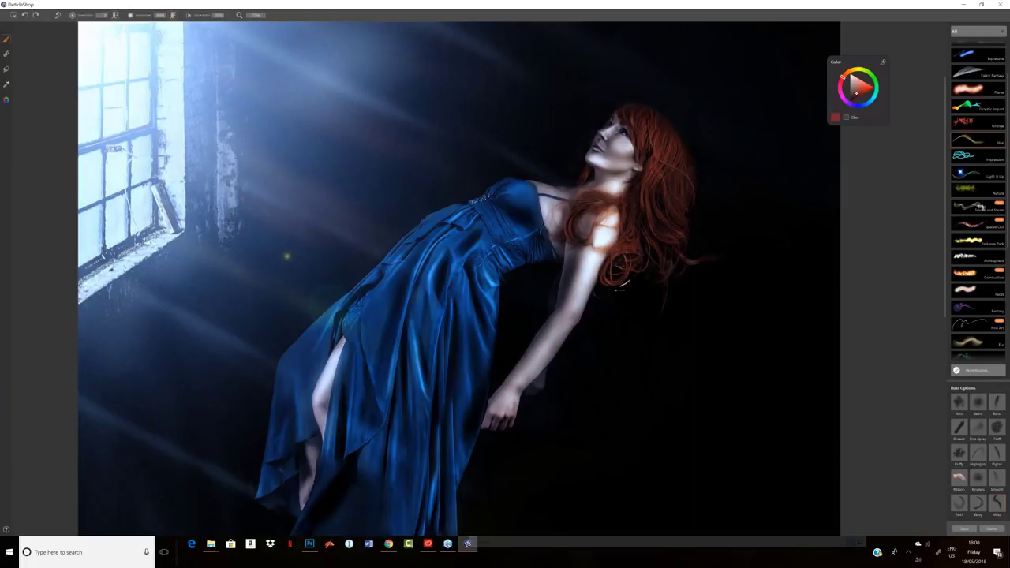
pyautogui.moveTo(635, 261)
pyautogui.mouseDown()
pyautogui.moveTo(609, 294)
pyautogui.moveTo(605, 319)
pyautogui.mouseUp()
pyautogui.moveTo(671, 240)
pyautogui.mouseDown()
pyautogui.moveTo(703, 258)
pyautogui.moveTo(738, 255)
pyautogui.mouseUp()
pyautogui.moveTo(694, 177); pyautogui.dragTo(705, 206)
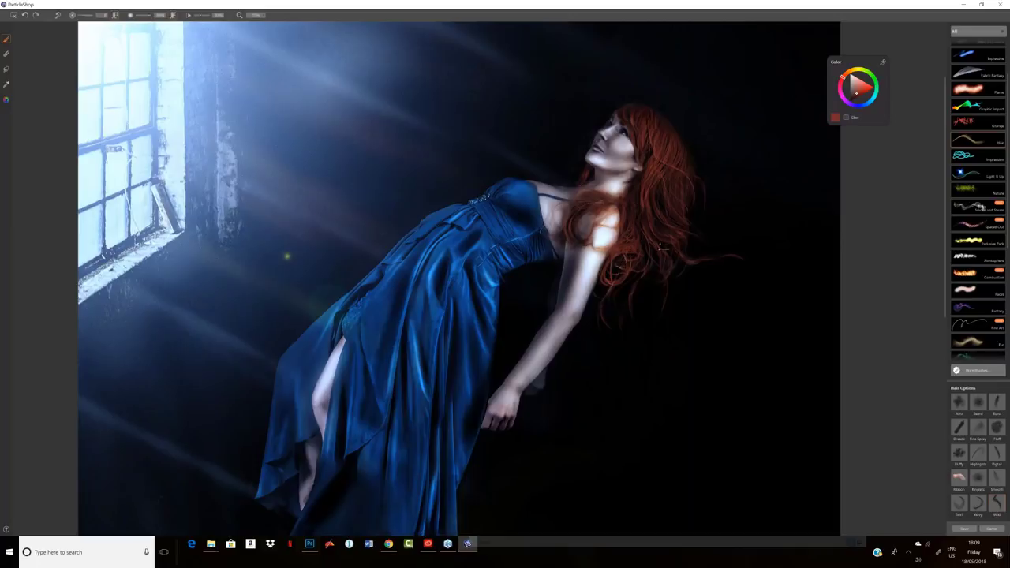
# - Paint dark red strands sweeping from the forehead behind the face toward the shoulder, and more at the lower hair ends
pyautogui.moveTo(621, 110)
pyautogui.mouseDown()
pyautogui.moveTo(558, 144)
pyautogui.moveTo(569, 154)
pyautogui.moveTo(588, 139)
pyautogui.moveTo(539, 167)
pyautogui.mouseUp()
pyautogui.moveTo(640, 113); pyautogui.dragTo(632, 125)
pyautogui.moveTo(623, 271); pyautogui.dragTo(598, 333)
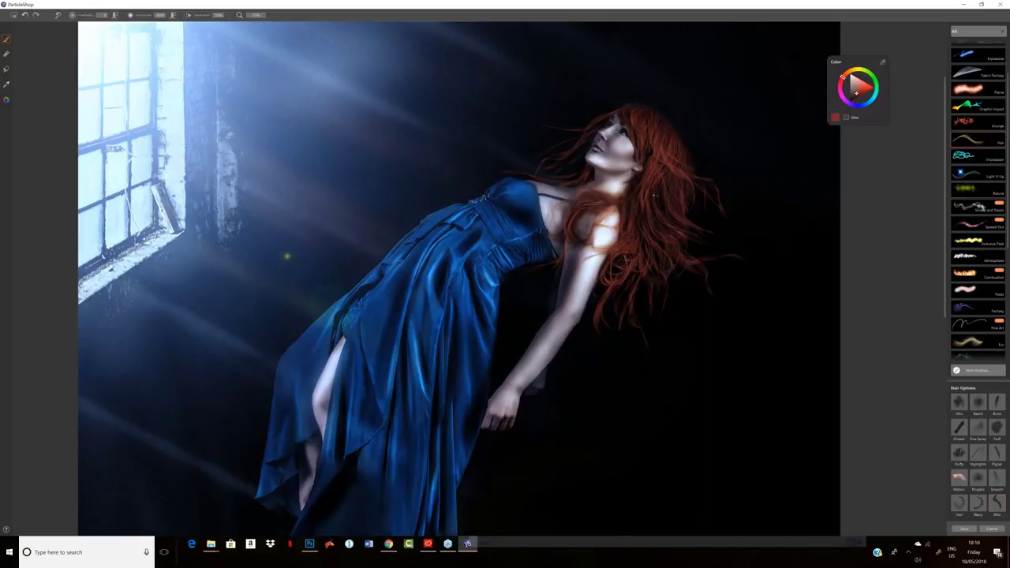
# - Enable Glow, paint bright red highlight strands through the hair, undo the last stroke and disable Glow
pyautogui.click(847, 118)
pyautogui.moveTo(667, 123)
pyautogui.mouseDown()
pyautogui.moveTo(665, 178)
pyautogui.moveTo(661, 170)
pyautogui.moveTo(685, 225)
pyautogui.moveTo(654, 190)
pyautogui.moveTo(666, 257)
pyautogui.moveTo(664, 234)
pyautogui.moveTo(644, 230)
pyautogui.moveTo(606, 320)
pyautogui.mouseUp()
pyautogui.moveTo(631, 106); pyautogui.dragTo(588, 128)
pyautogui.click(24, 15)
pyautogui.click(848, 117)
# - Set the brush colour to an orange-brown and paint highlight strands through the hair from the crown to the flying ends
pyautogui.moveTo(843, 76)
pyautogui.mouseDown()
pyautogui.moveTo(865, 94)
pyautogui.moveTo(855, 95)
pyautogui.mouseUp()
pyautogui.click(649, 118)
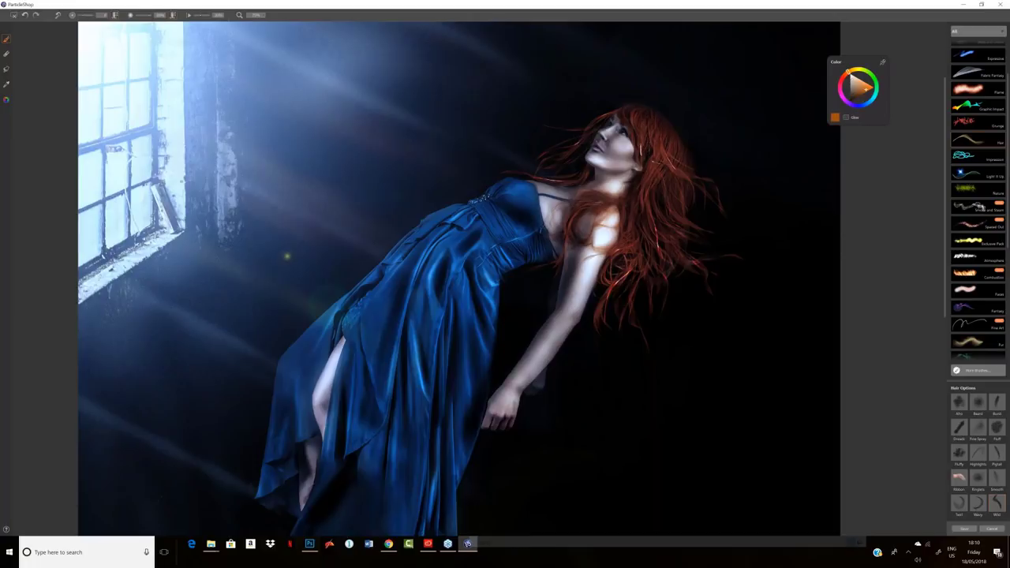
pyautogui.moveTo(662, 174); pyautogui.dragTo(659, 229)
pyautogui.moveTo(655, 179)
pyautogui.mouseDown()
pyautogui.moveTo(653, 291)
pyautogui.moveTo(621, 313)
pyautogui.mouseUp()
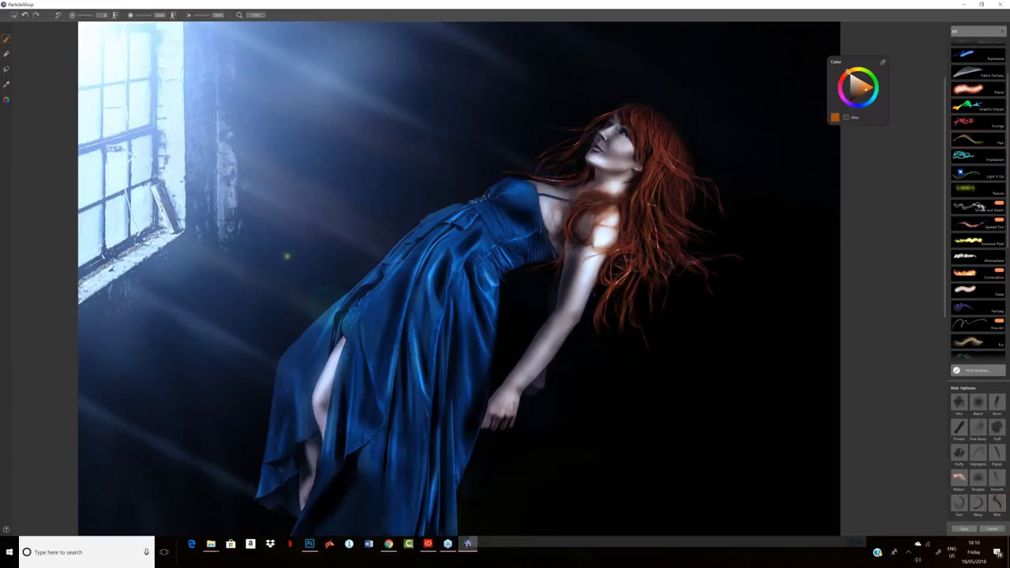
pyautogui.moveTo(649, 209); pyautogui.dragTo(672, 306)
pyautogui.moveTo(664, 216); pyautogui.dragTo(706, 259)
pyautogui.moveTo(674, 189); pyautogui.dragTo(698, 259)
pyautogui.moveTo(658, 171)
pyautogui.mouseDown()
pyautogui.moveTo(678, 251)
pyautogui.moveTo(671, 274)
pyautogui.mouseUp()
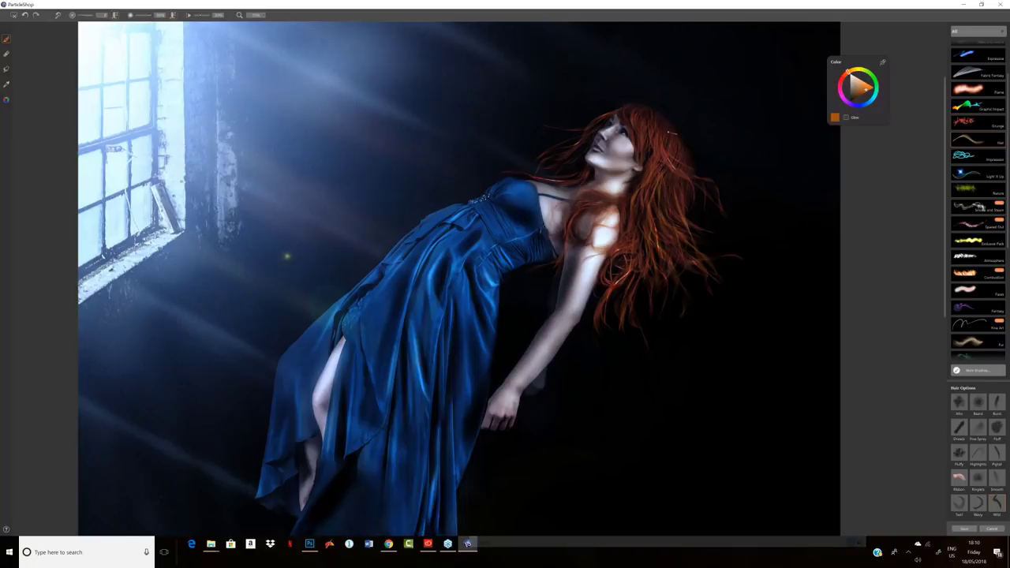
pyautogui.moveTo(673, 133)
pyautogui.mouseDown()
pyautogui.moveTo(710, 187)
pyautogui.moveTo(734, 193)
pyautogui.mouseUp()
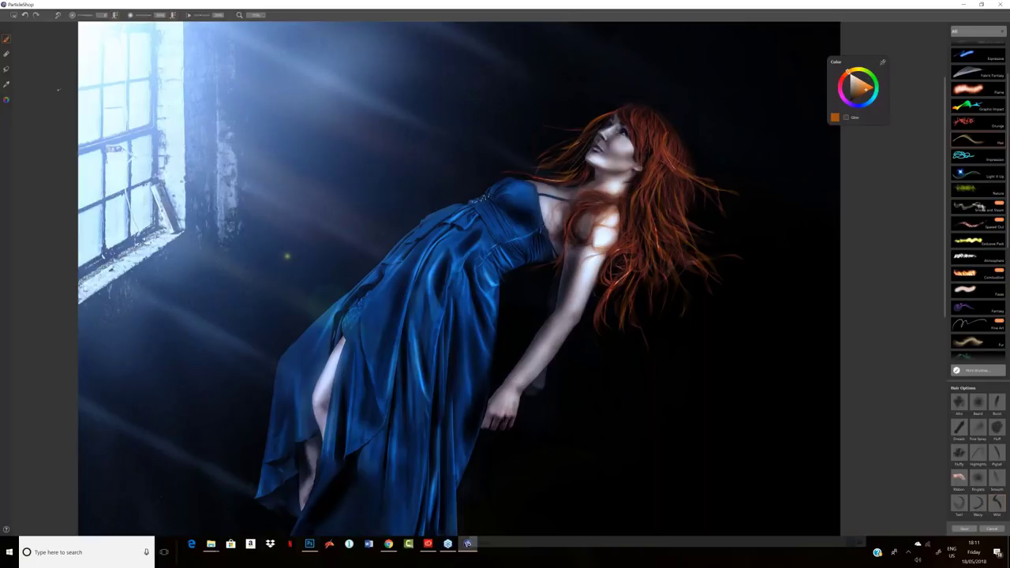
# - Save only the brushstrokes from ParticleShop and return to Photoshop
pyautogui.click(6, 54)
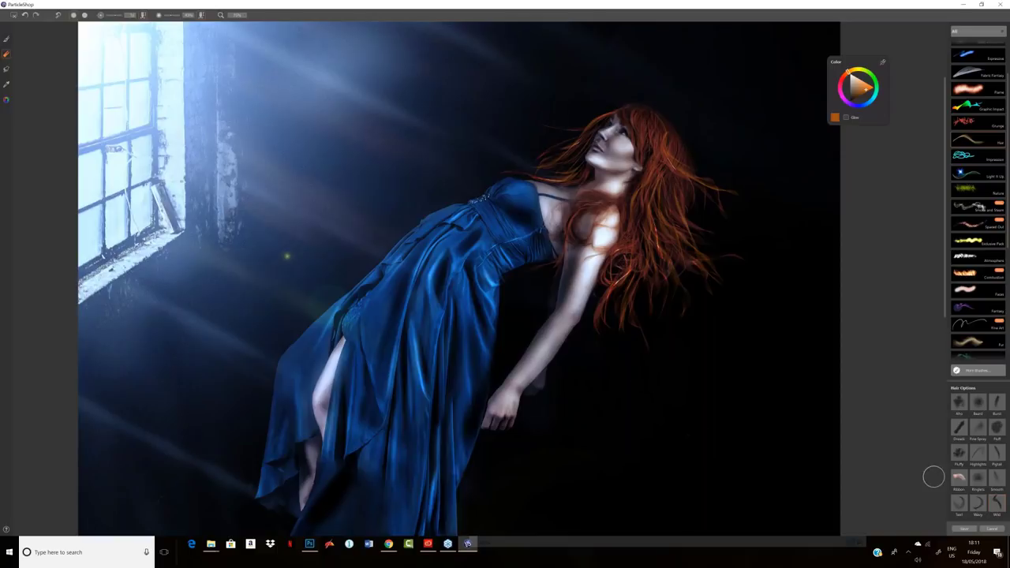
pyautogui.click(961, 529)
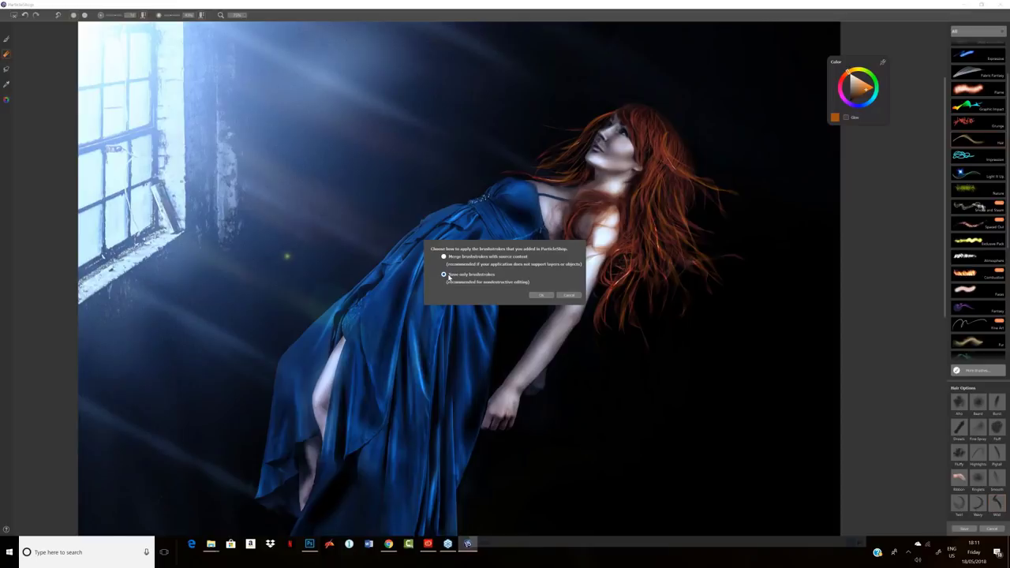
pyautogui.press('Return')
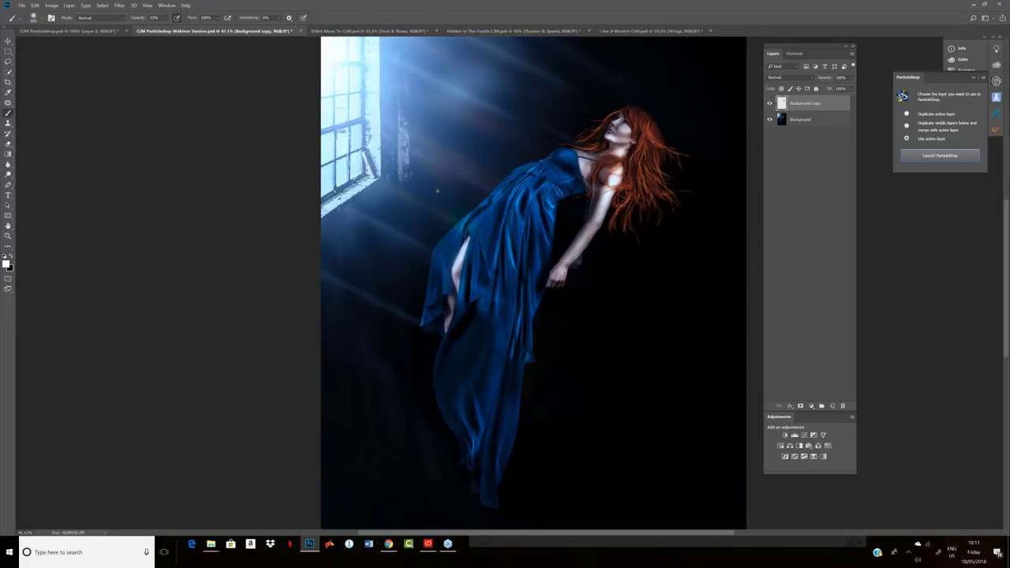
# - Duplicate the Background copy layer holding the hair strokes, hide the duplicate and select the original strokes layer
pyautogui.hotkey('ctrl', '+')
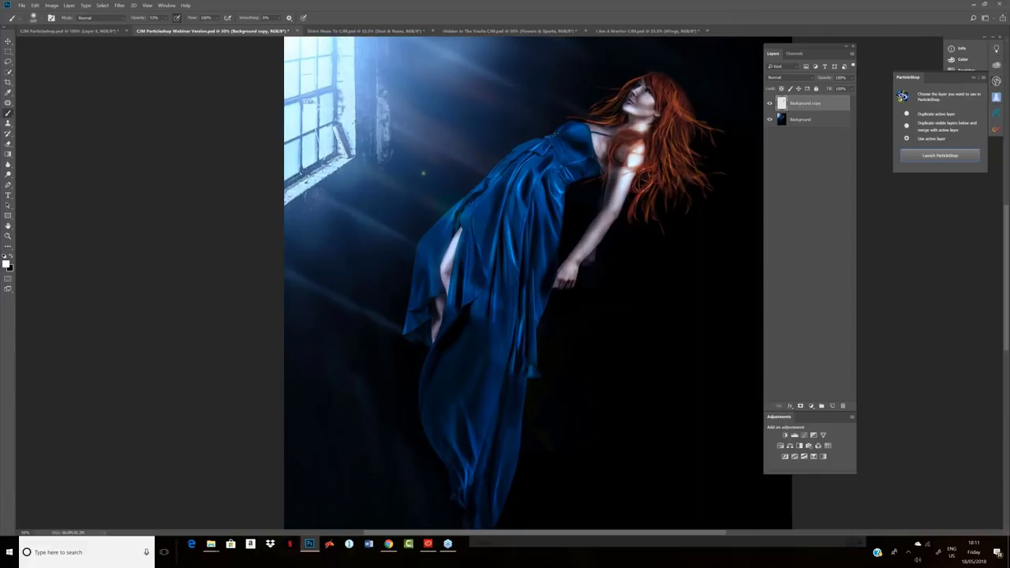
pyautogui.hotkey('ctrl', '+')
pyautogui.moveTo(594, 310); pyautogui.dragTo(543, 374)
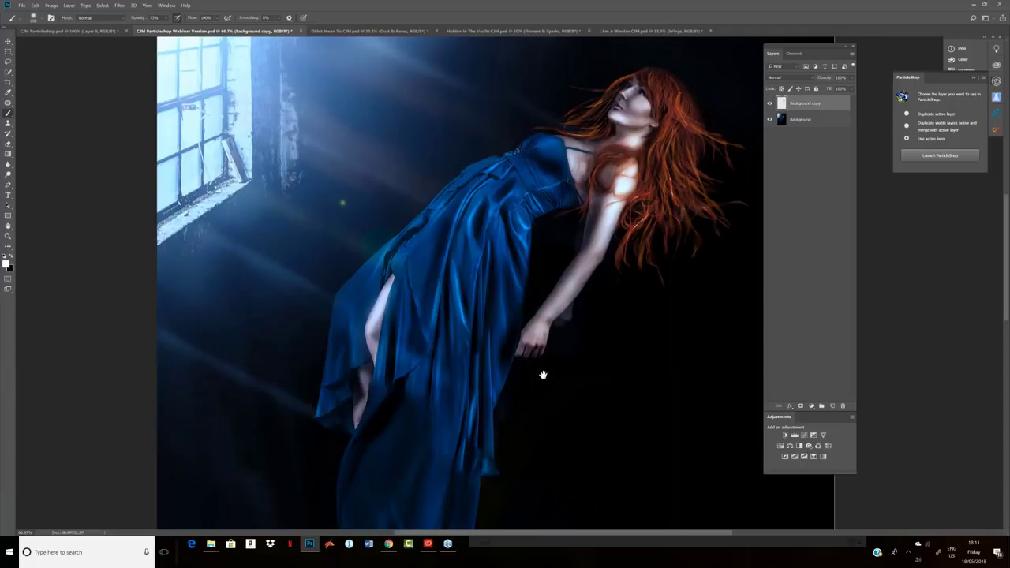
pyautogui.moveTo(543, 374); pyautogui.dragTo(514, 399)
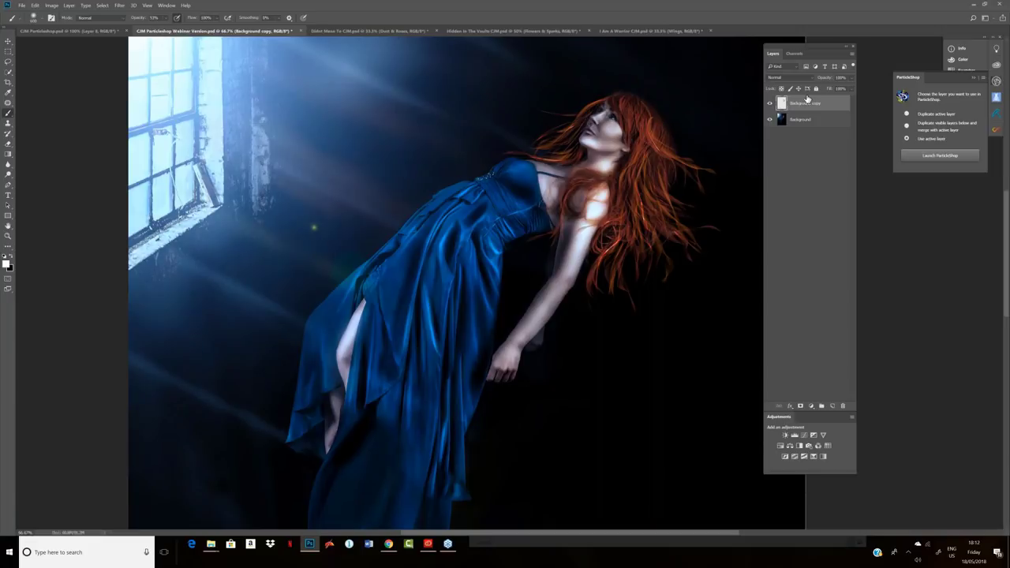
pyautogui.hotkey('ctrl', 'j')
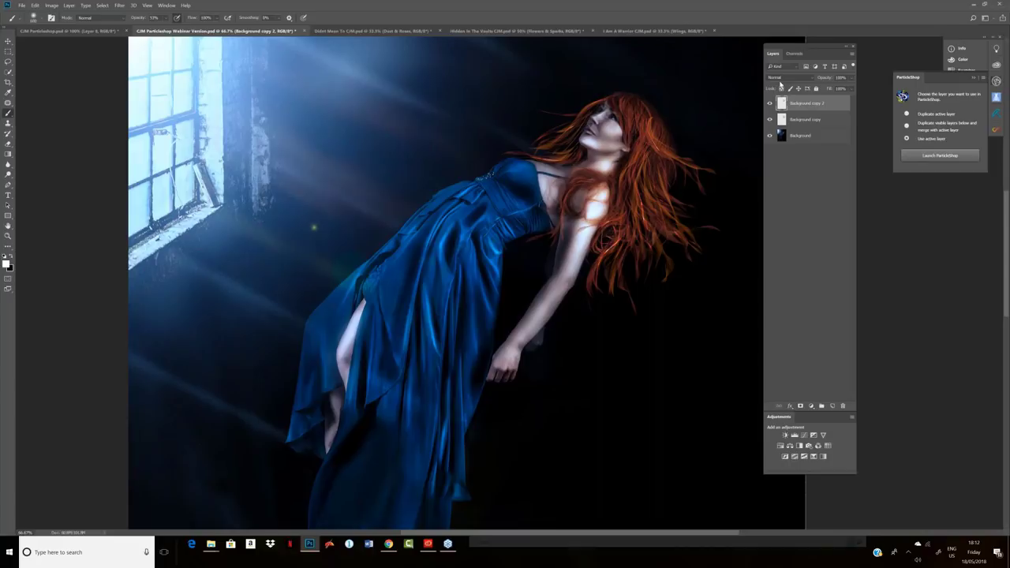
pyautogui.click(770, 103)
pyautogui.click(801, 119)
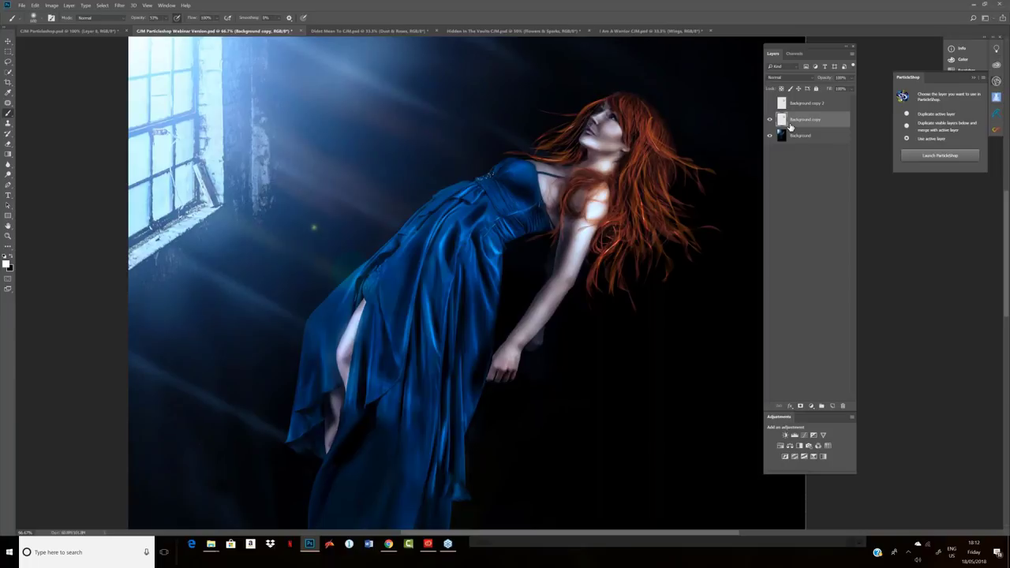
# - Apply a Motion Blur at an angle of -31° and a distance of 92 pixels to the Background copy layer
pyautogui.click(119, 5)
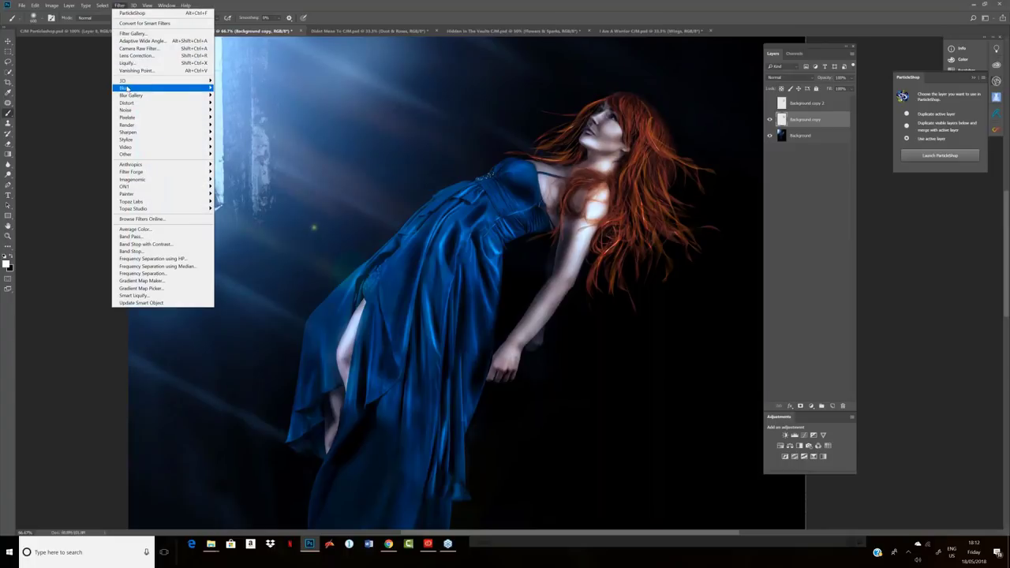
pyautogui.moveTo(127, 89)
pyautogui.click(95, 132)
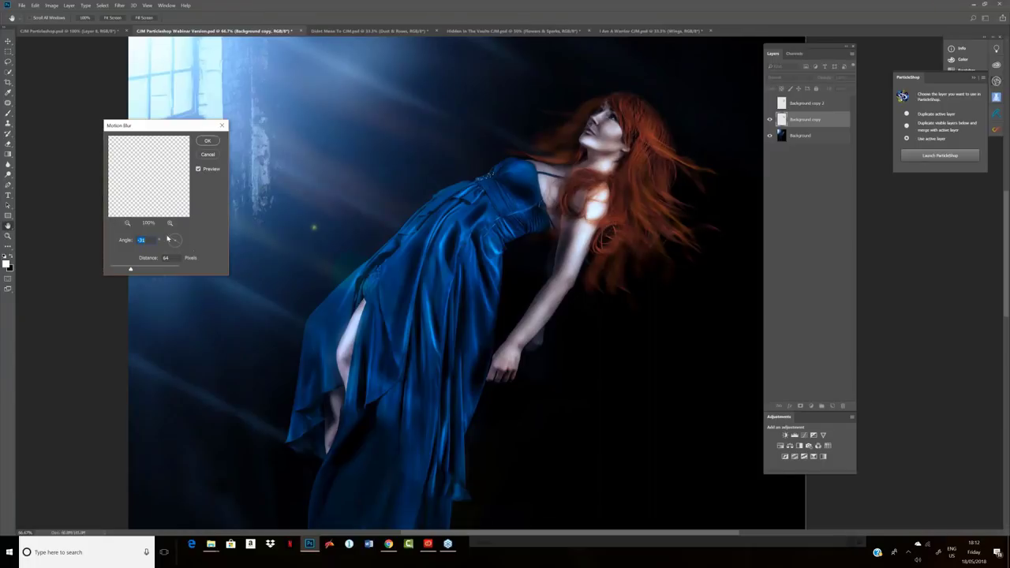
pyautogui.moveTo(127, 271); pyautogui.dragTo(126, 270)
pyautogui.click(138, 271)
pyautogui.moveTo(136, 270); pyautogui.dragTo(134, 272)
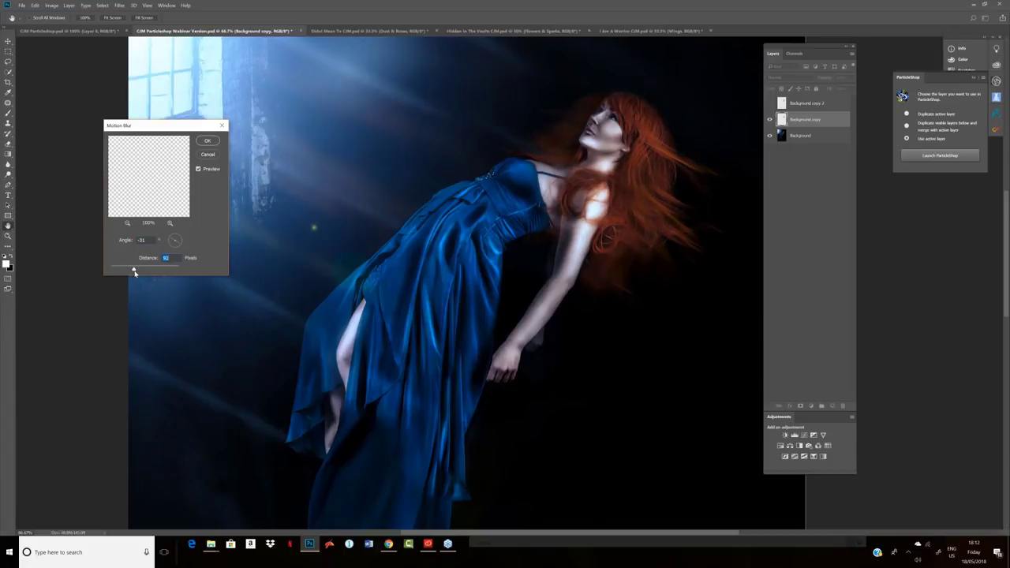
pyautogui.click(208, 141)
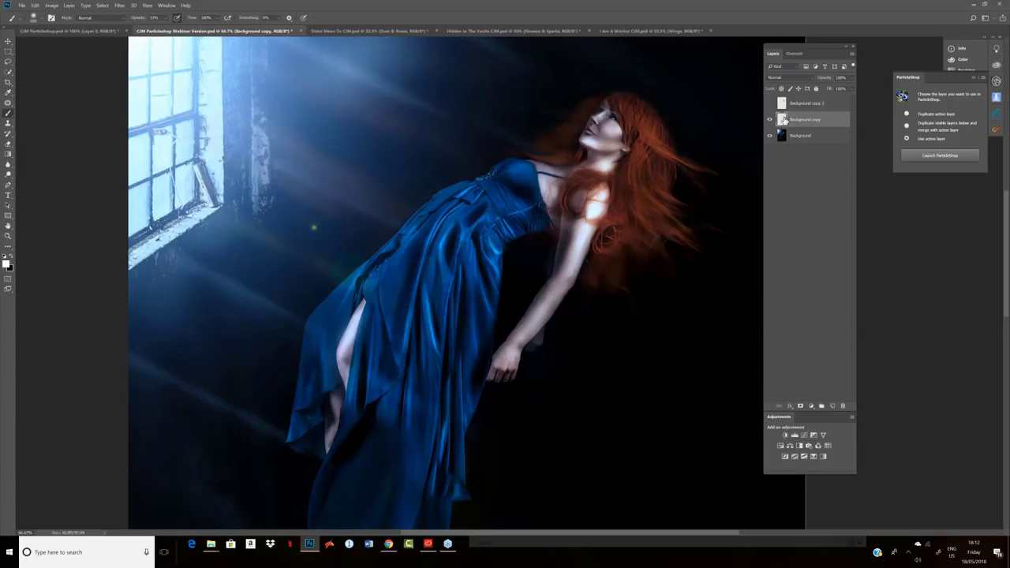
# - Show the Background copy 2 layer again, select it and reduce its opacity to about 75%
pyautogui.click(769, 105)
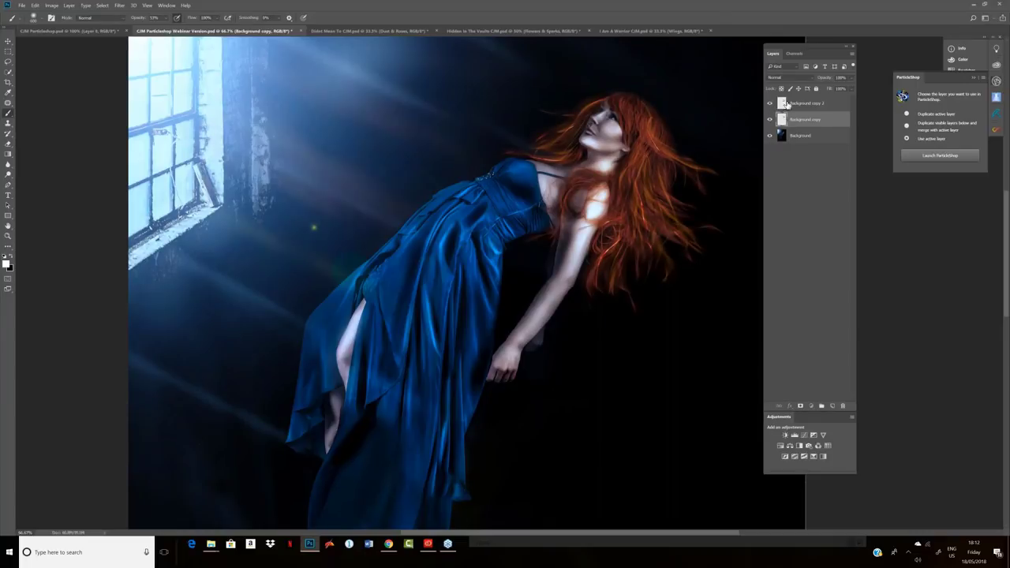
pyautogui.click(782, 105)
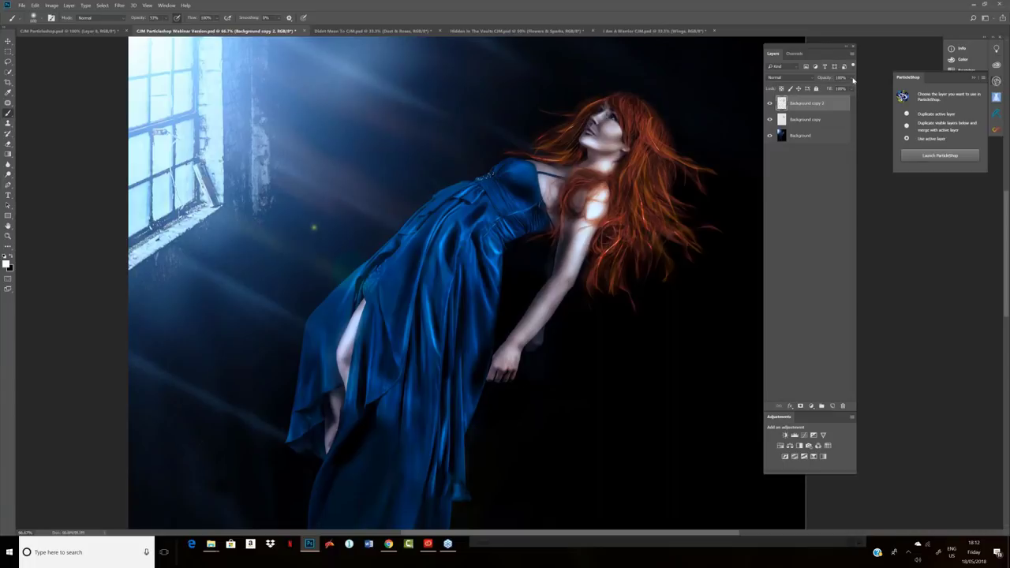
pyautogui.moveTo(842, 87); pyautogui.dragTo(842, 89)
# - Group the two hair stroke layers under the name Hair and compare the image with the group hidden and shown
pyautogui.keyDown('shift'); pyautogui.click(808, 121); pyautogui.keyUp('shift')
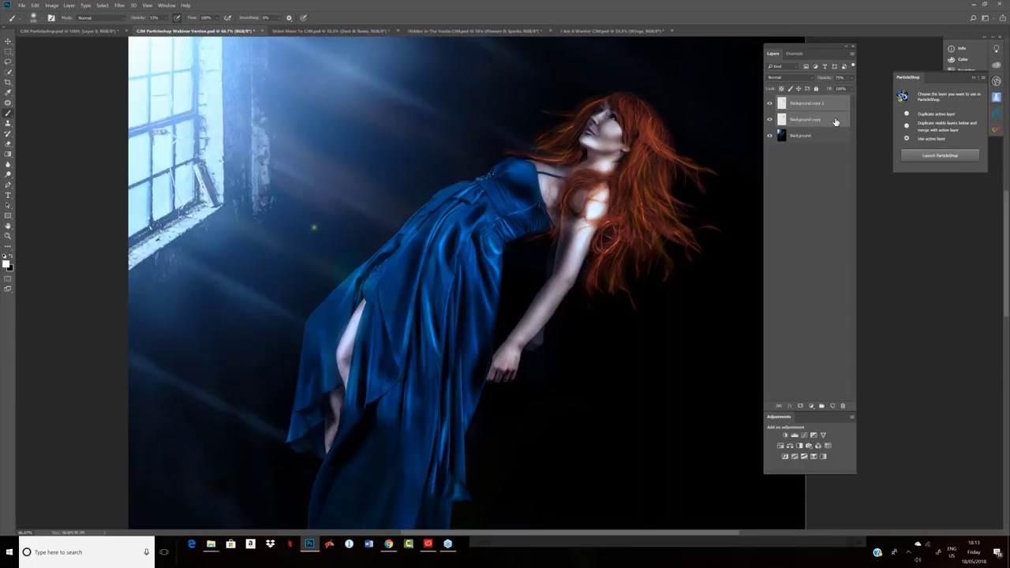
pyautogui.click(821, 407)
pyautogui.doubleClick(800, 101)
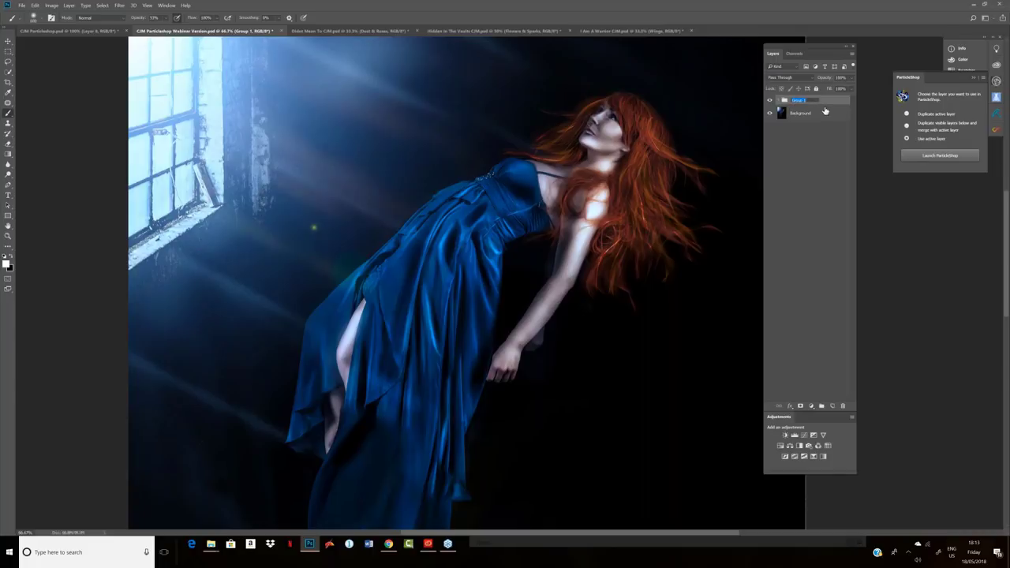
pyautogui.write('Hair')
pyautogui.click(772, 102)
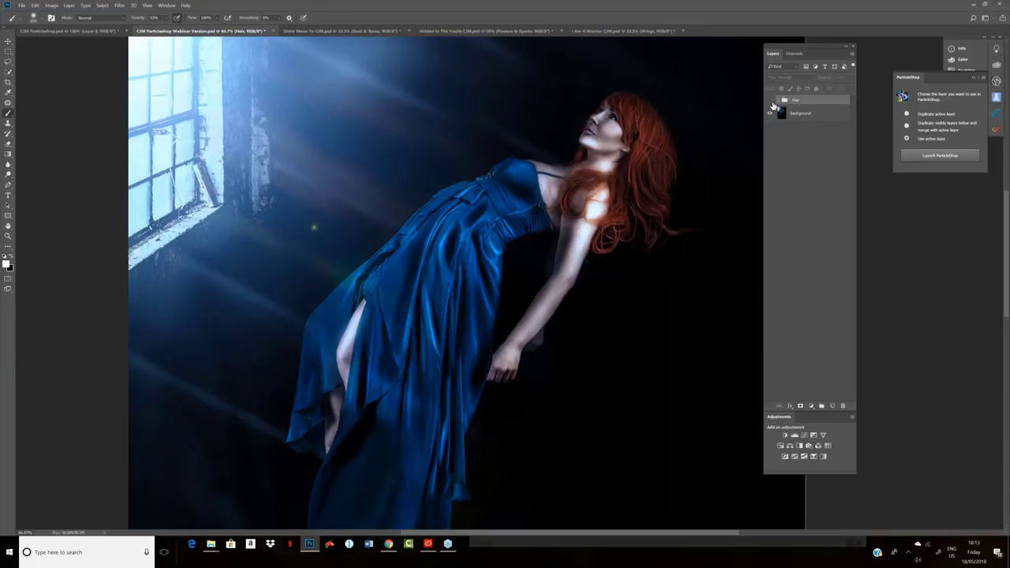
pyautogui.click(772, 102)
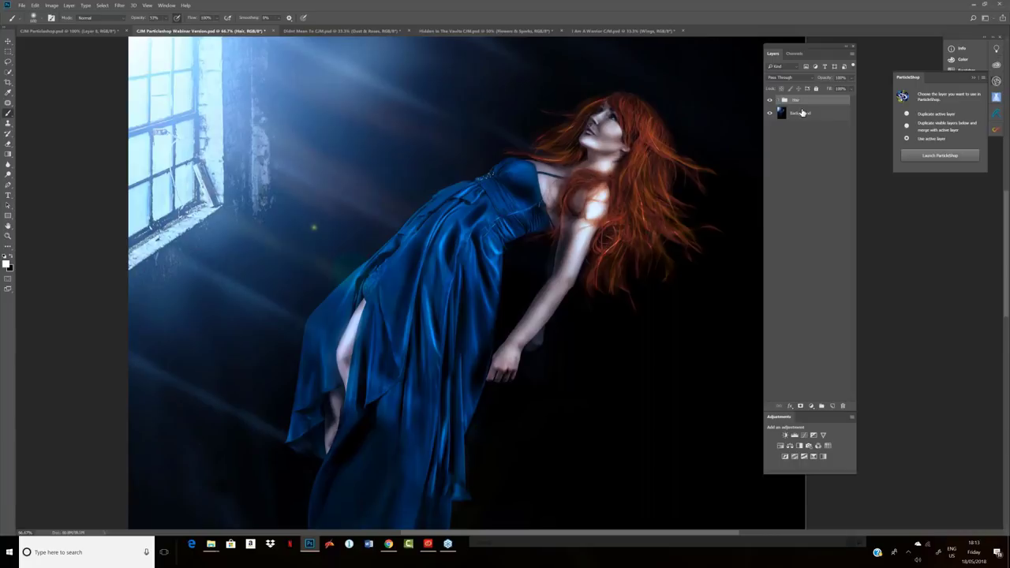
# - Create a merged copy of all visible layers above the Hair group and launch ParticleShop on that active layer
pyautogui.hotkey('ctrl', 'shift', 'alt', 'n')
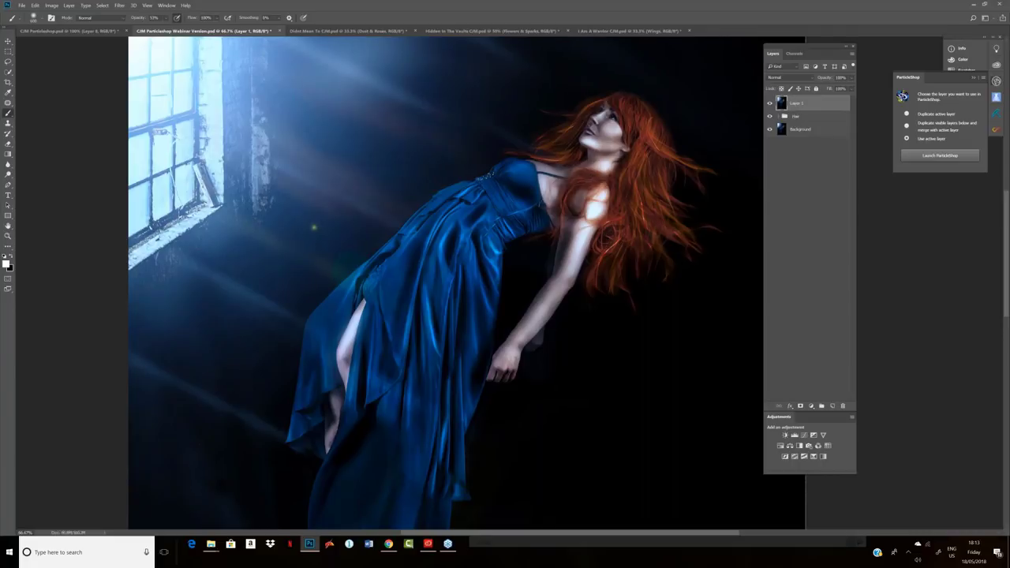
pyautogui.click(946, 157)
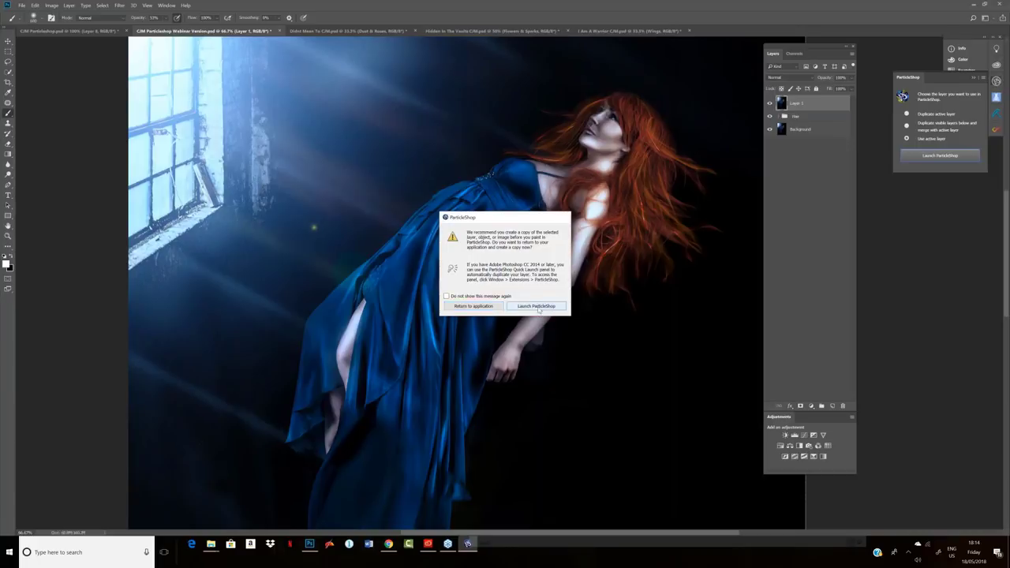
pyautogui.click(541, 306)
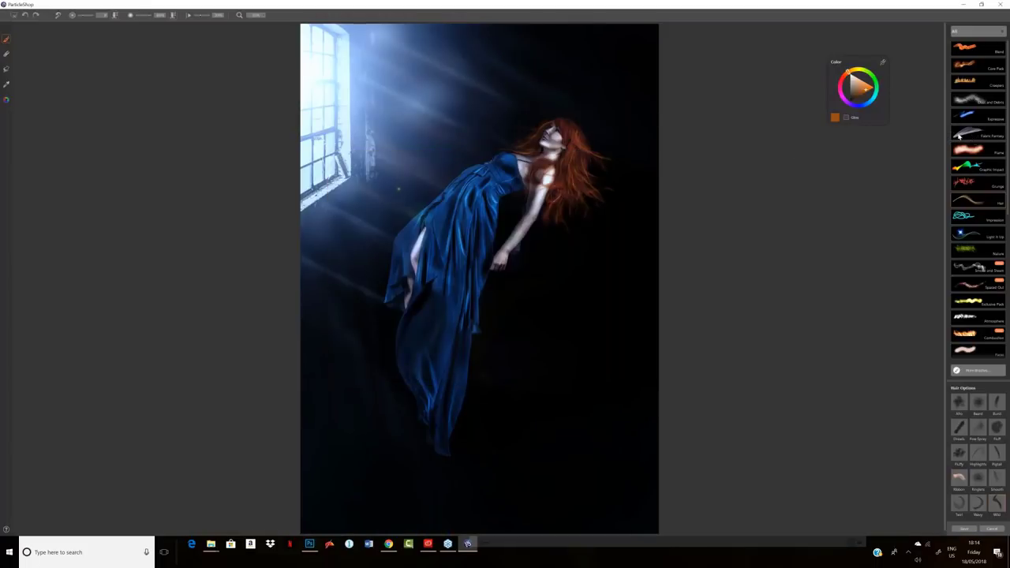
# - Choose the Fabric Fantasy brushes, sample the dress's blue as the brush colour and turn off Glow for painting
pyautogui.click(964, 139)
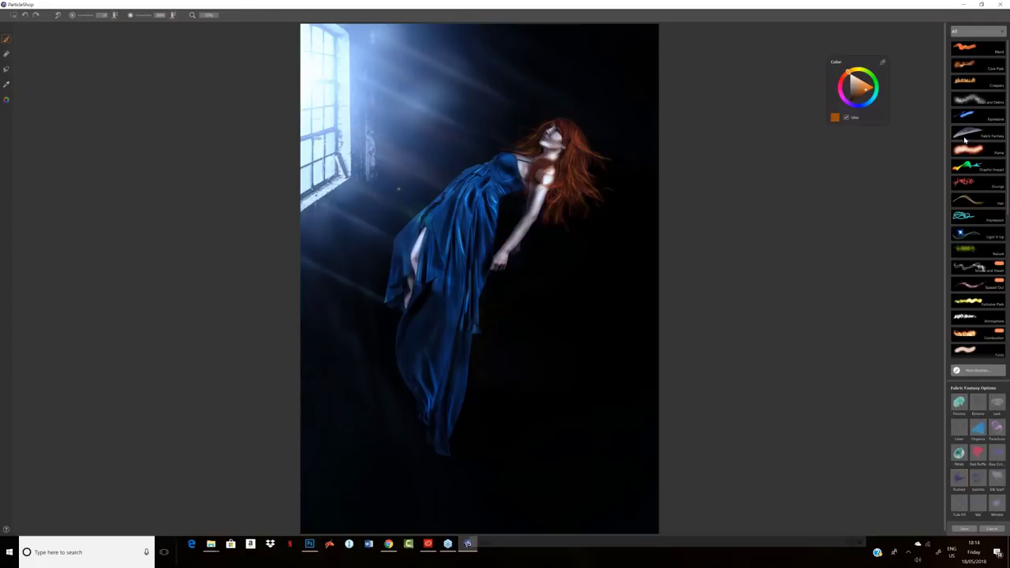
pyautogui.click(215, 15)
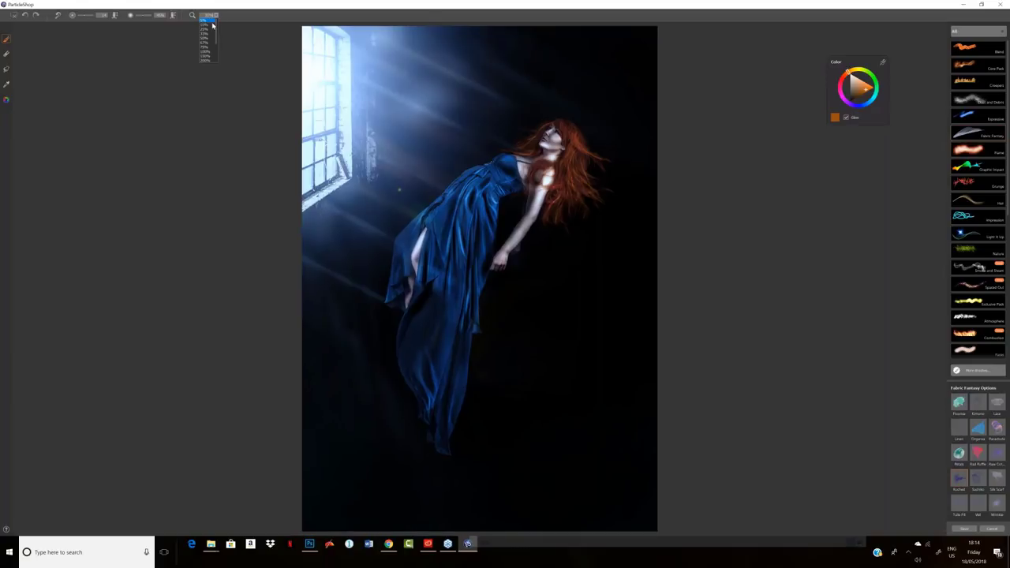
pyautogui.click(206, 43)
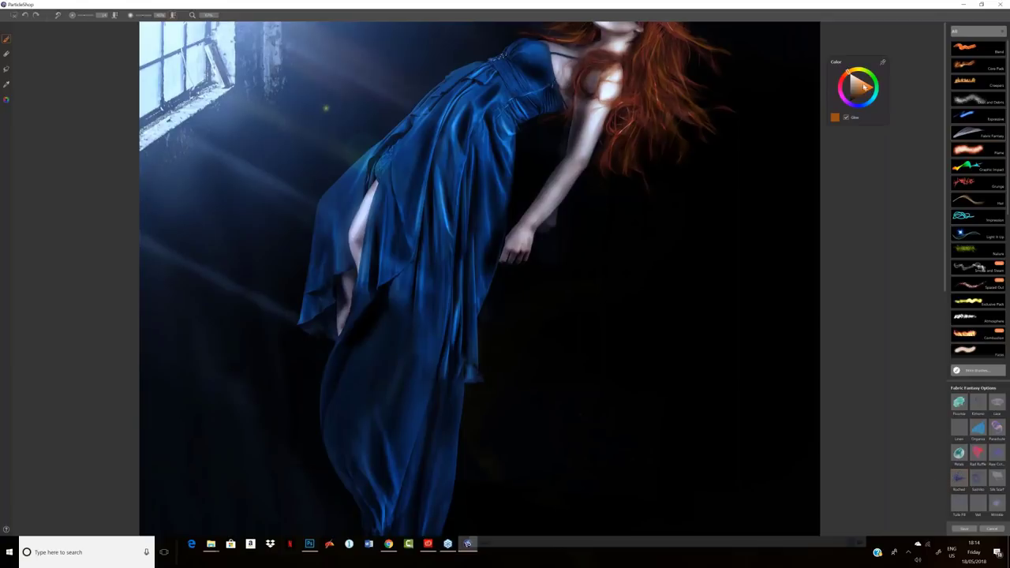
pyautogui.click(5, 86)
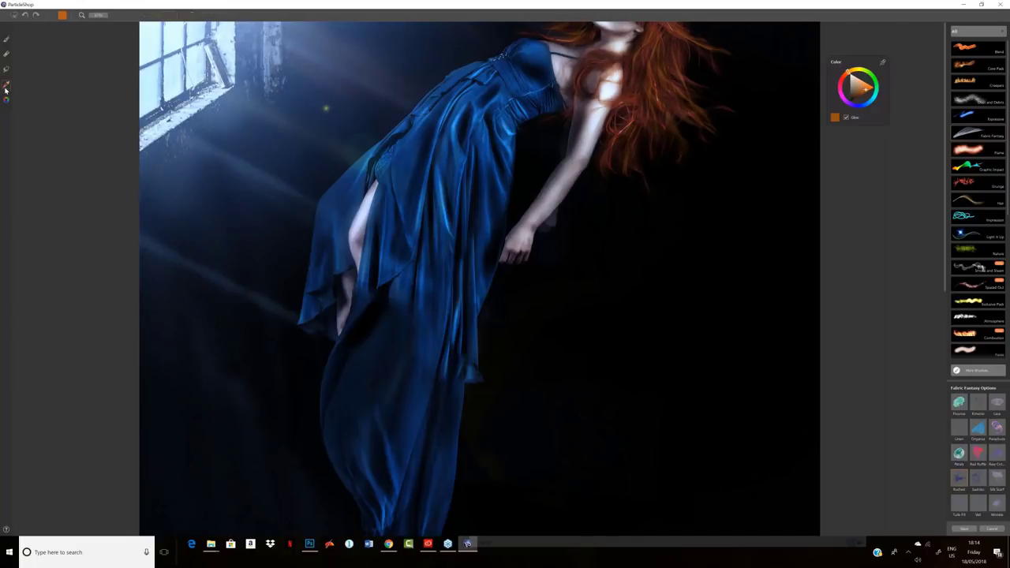
pyautogui.click(344, 204)
pyautogui.click(339, 211)
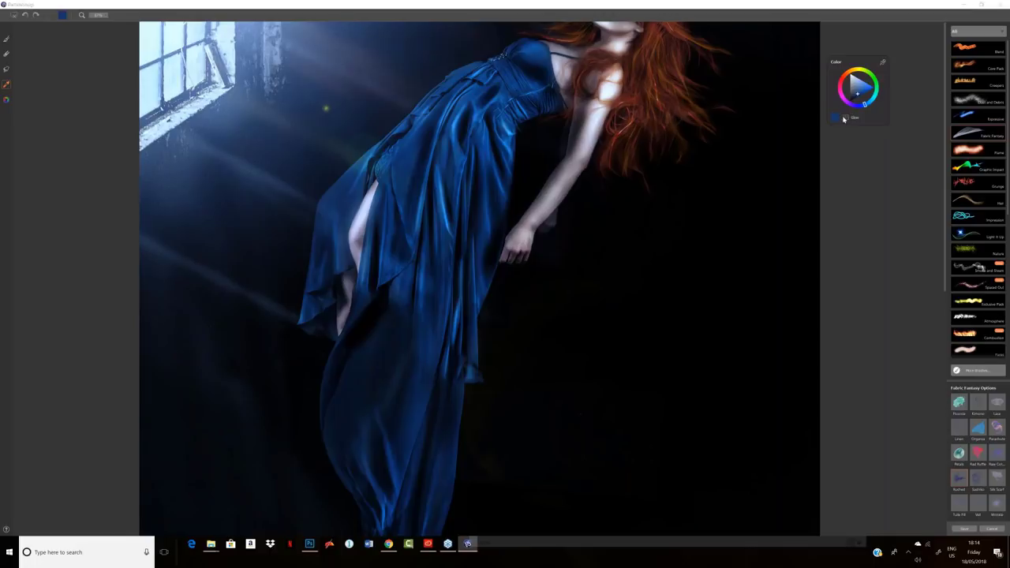
pyautogui.click(6, 40)
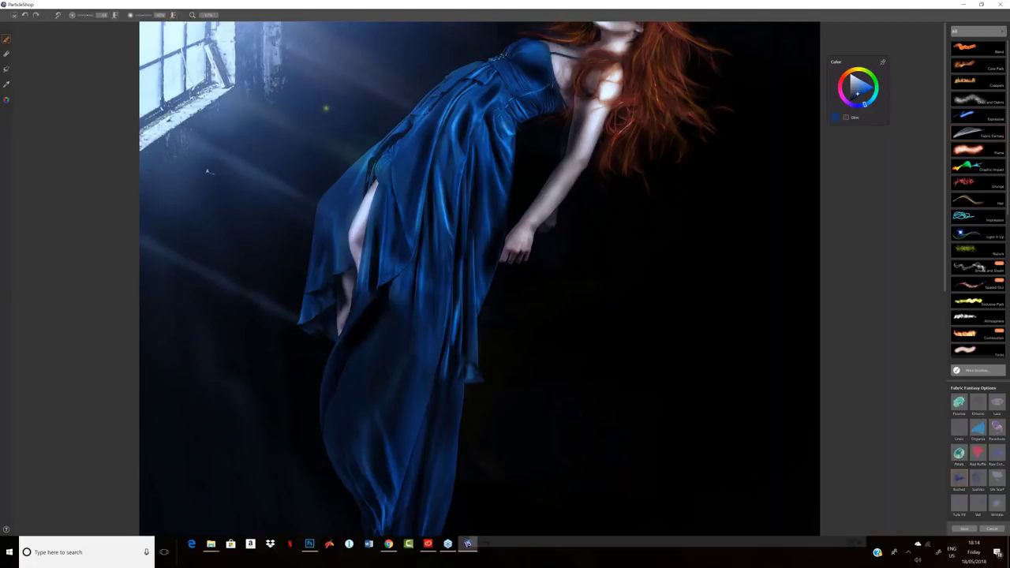
# - Try a fabric stroke beside the dress, undo it, and paint wispy strokes along the skirt's edge and trailing hem
pyautogui.moveTo(207, 171)
pyautogui.mouseDown()
pyautogui.moveTo(233, 207)
pyautogui.moveTo(225, 252)
pyautogui.moveTo(249, 316)
pyautogui.moveTo(224, 406)
pyautogui.moveTo(162, 372)
pyautogui.moveTo(181, 323)
pyautogui.moveTo(154, 301)
pyautogui.mouseUp()
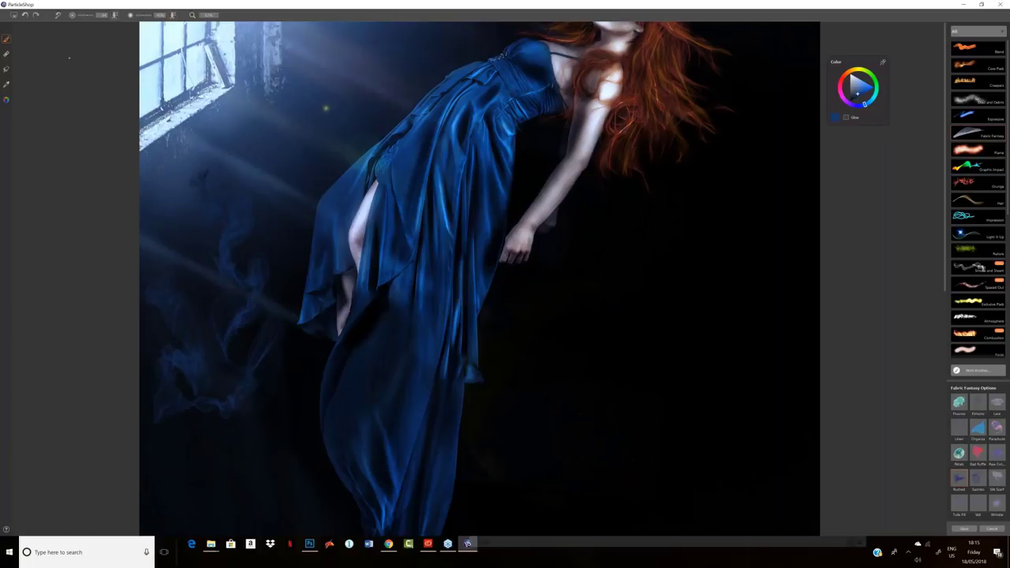
pyautogui.click(26, 16)
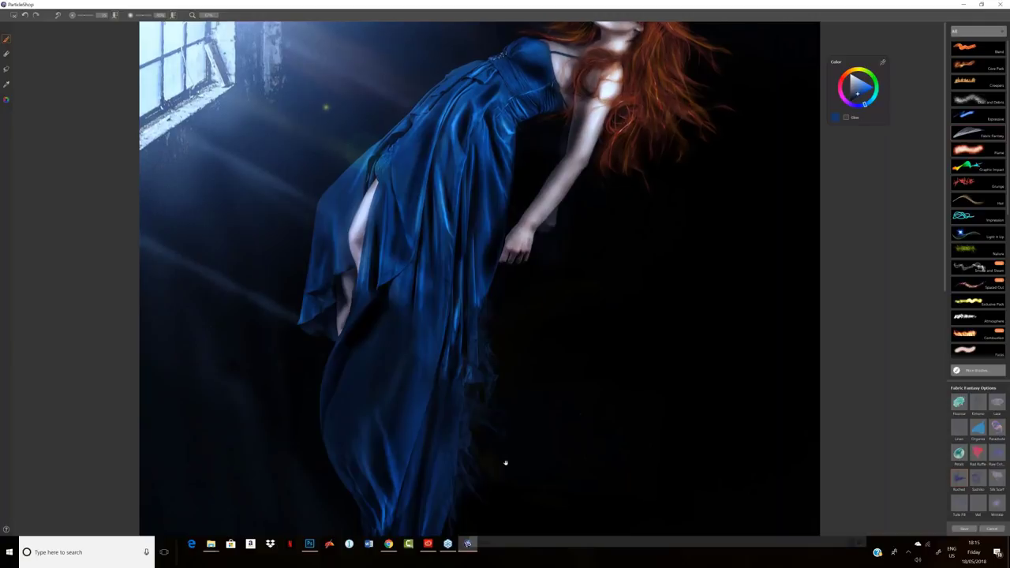
pyautogui.moveTo(506, 463); pyautogui.dragTo(479, 406)
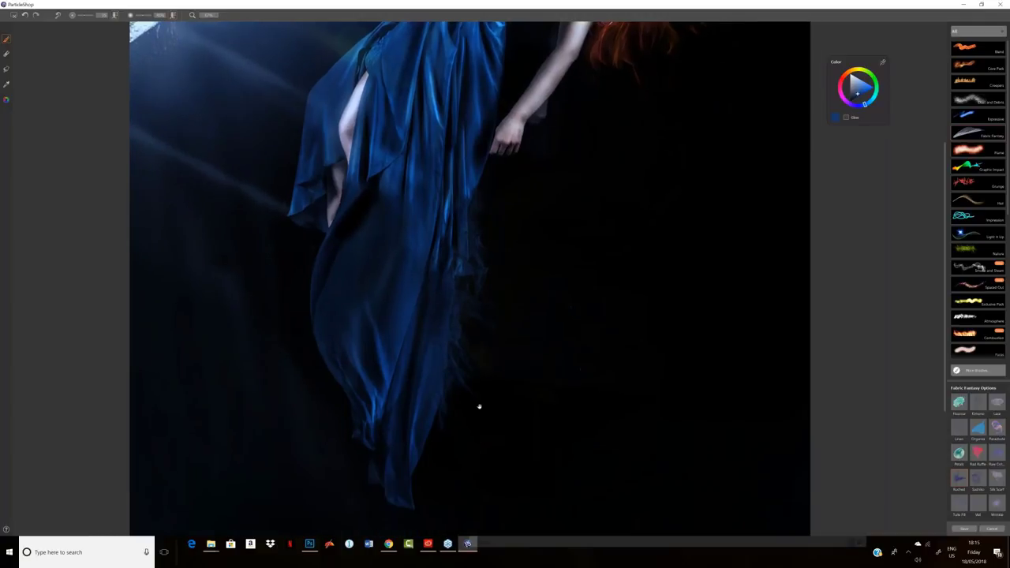
pyautogui.moveTo(417, 481); pyautogui.dragTo(422, 520)
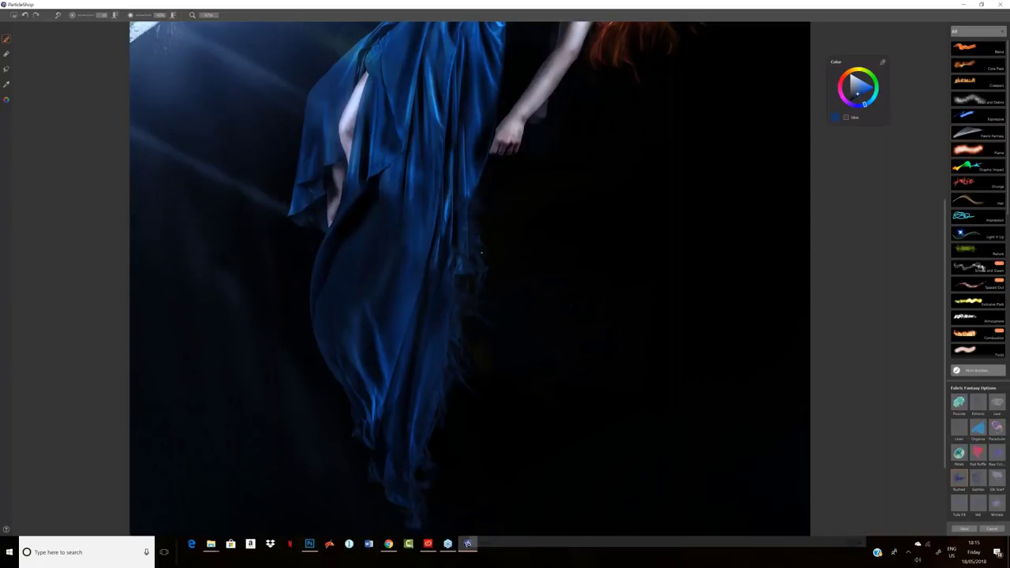
# - Turn on Glow and paint bright blue highlight strands down the skirt, undoing the stray stroke beside the hand
pyautogui.click(847, 118)
pyautogui.moveTo(432, 322); pyautogui.dragTo(416, 421)
pyautogui.moveTo(468, 147); pyautogui.dragTo(469, 169)
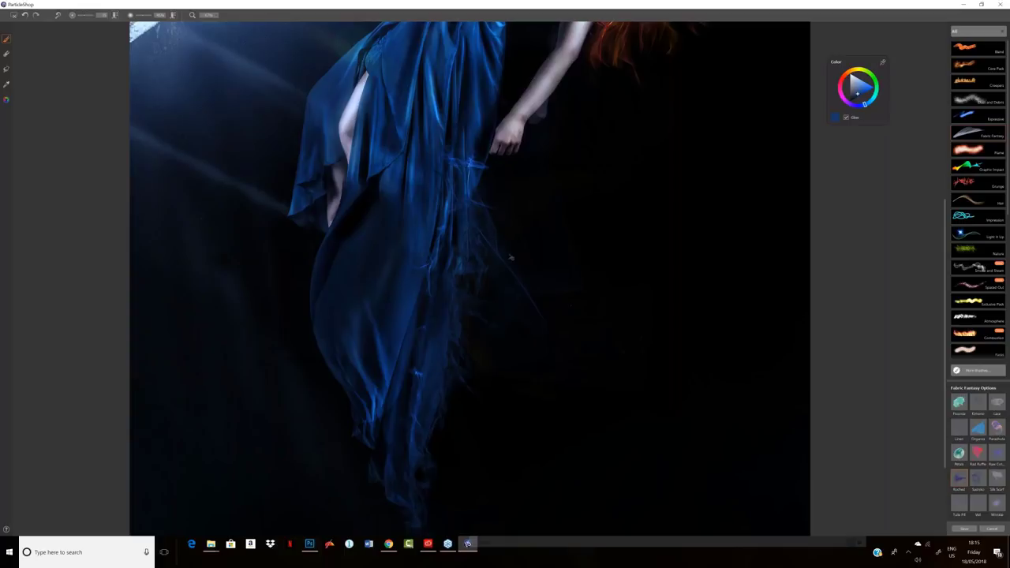
pyautogui.hotkey('ctrl', 'z')
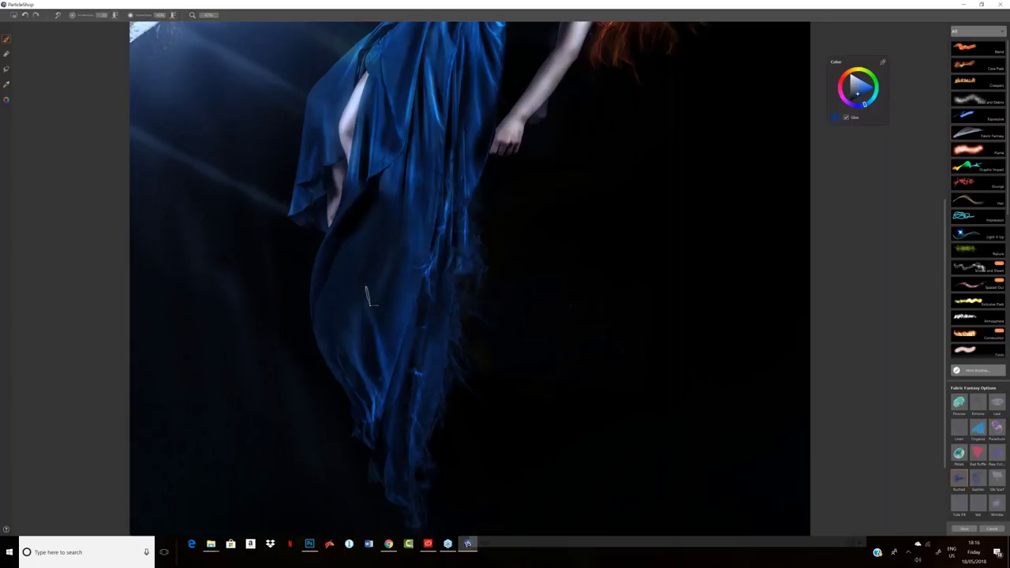
pyautogui.moveTo(367, 290); pyautogui.dragTo(394, 357)
# - Resample a blue from the dress and paint fuller wispy fabric strands over the lower skirt with Glow off
pyautogui.click(210, 15)
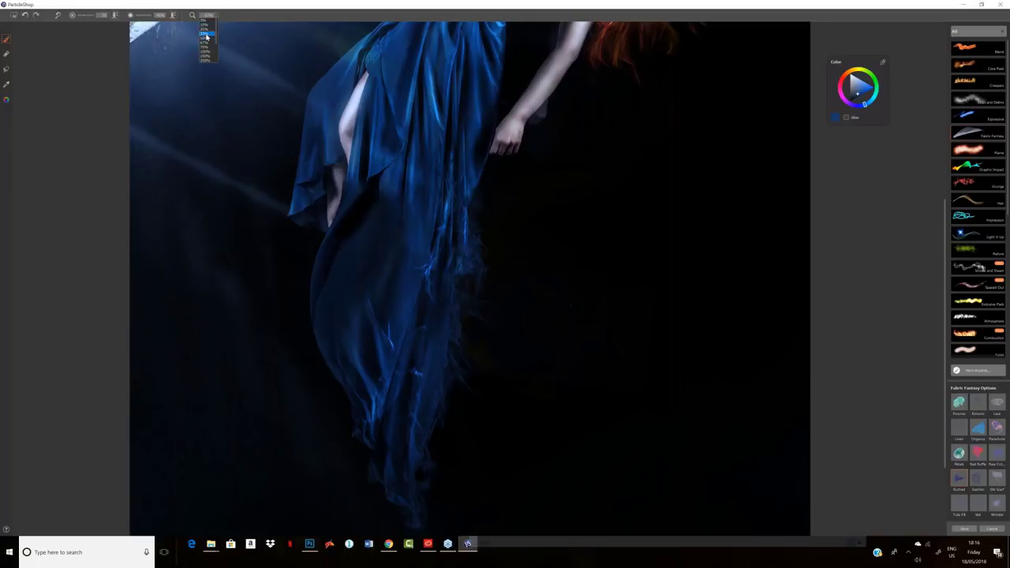
pyautogui.click(206, 38)
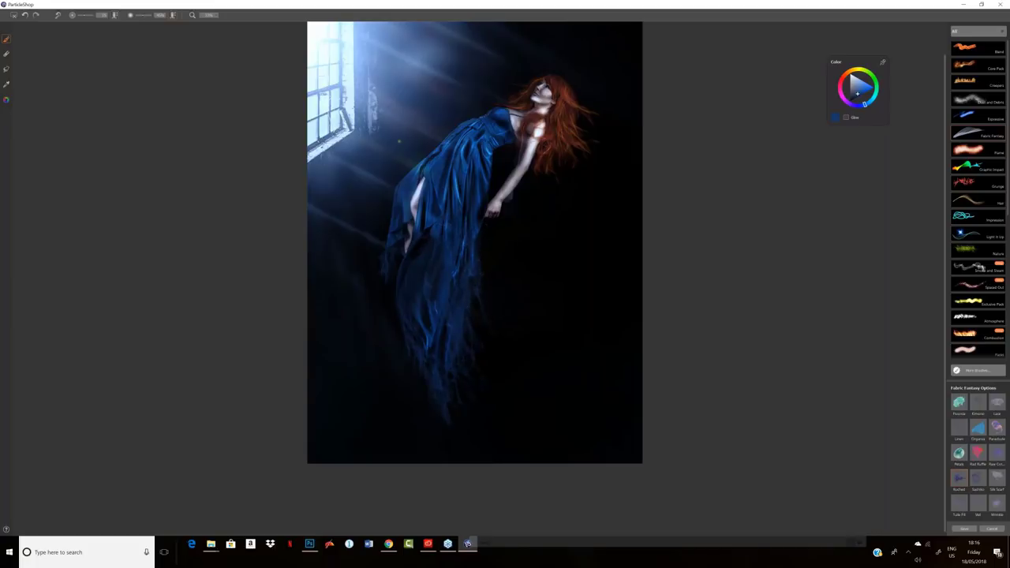
pyautogui.click(7, 85)
pyautogui.click(426, 214)
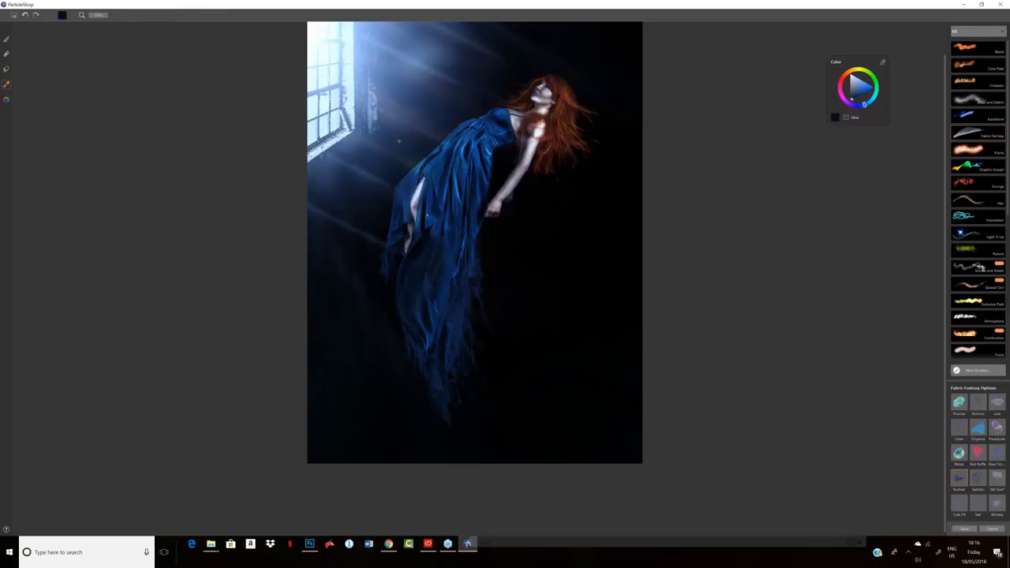
pyautogui.click(428, 213)
pyautogui.click(429, 209)
pyautogui.click(6, 38)
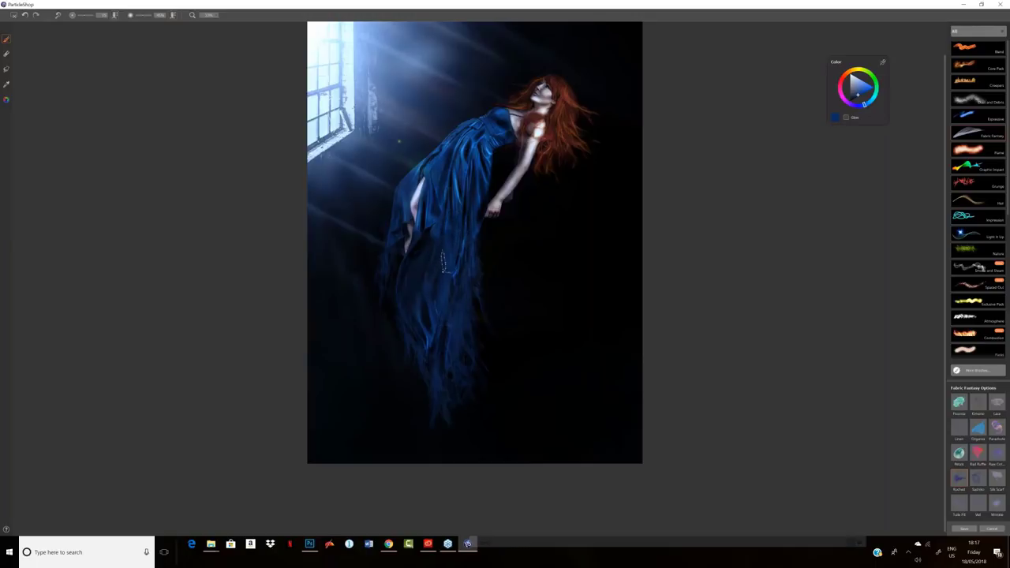
pyautogui.moveTo(436, 351); pyautogui.dragTo(458, 356)
# - Turn Glow back on and paint glowing blue strands through the skirt and its edges, undoing one misplaced stroke
pyautogui.click(846, 117)
pyautogui.moveTo(465, 209)
pyautogui.mouseDown()
pyautogui.moveTo(458, 255)
pyautogui.moveTo(478, 273)
pyautogui.moveTo(463, 233)
pyautogui.moveTo(470, 297)
pyautogui.moveTo(454, 331)
pyautogui.moveTo(456, 406)
pyautogui.mouseUp()
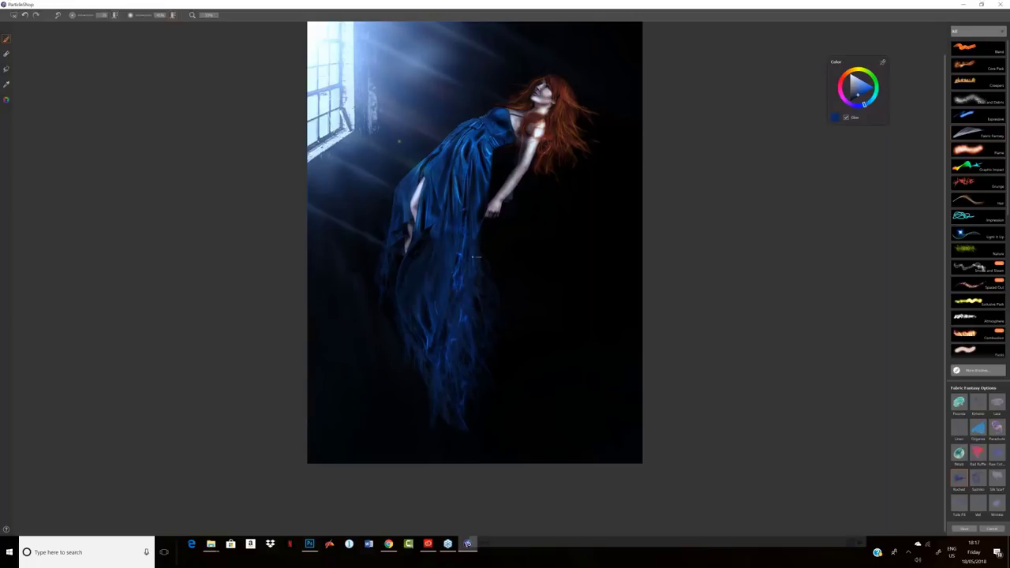
pyautogui.moveTo(470, 258); pyautogui.dragTo(467, 247)
pyautogui.hotkey('ctrl', 'z')
pyautogui.moveTo(484, 236)
pyautogui.mouseDown()
pyautogui.moveTo(507, 328)
pyautogui.moveTo(483, 234)
pyautogui.mouseUp()
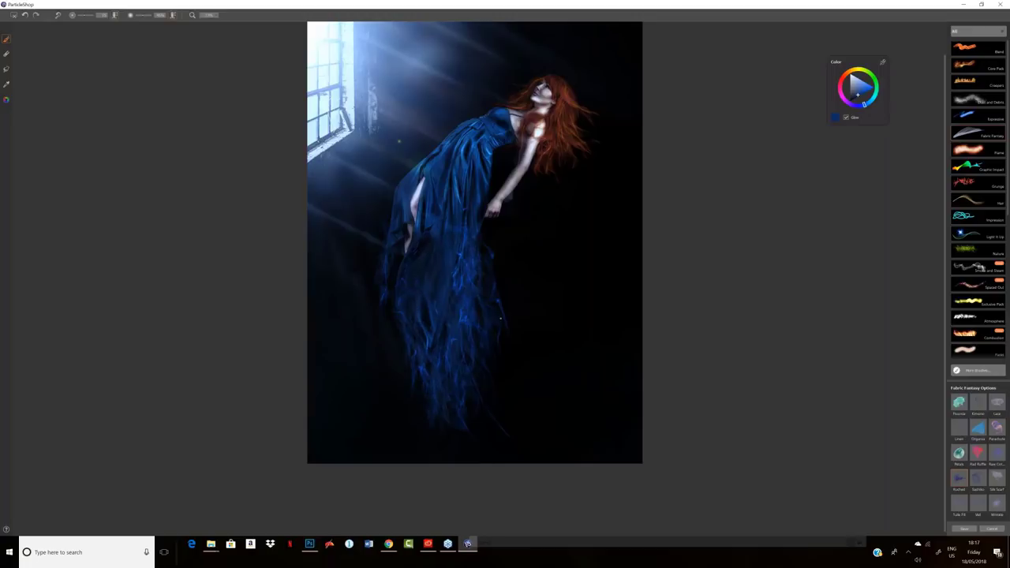
# - Save only the dress brushstrokes from ParticleShop and return to Photoshop
pyautogui.click(960, 527)
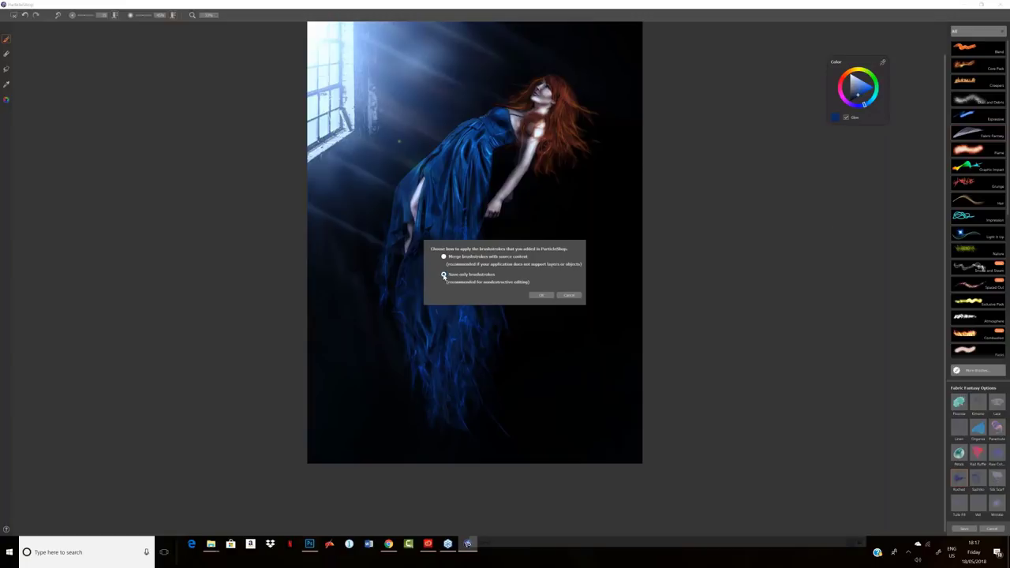
pyautogui.click(538, 296)
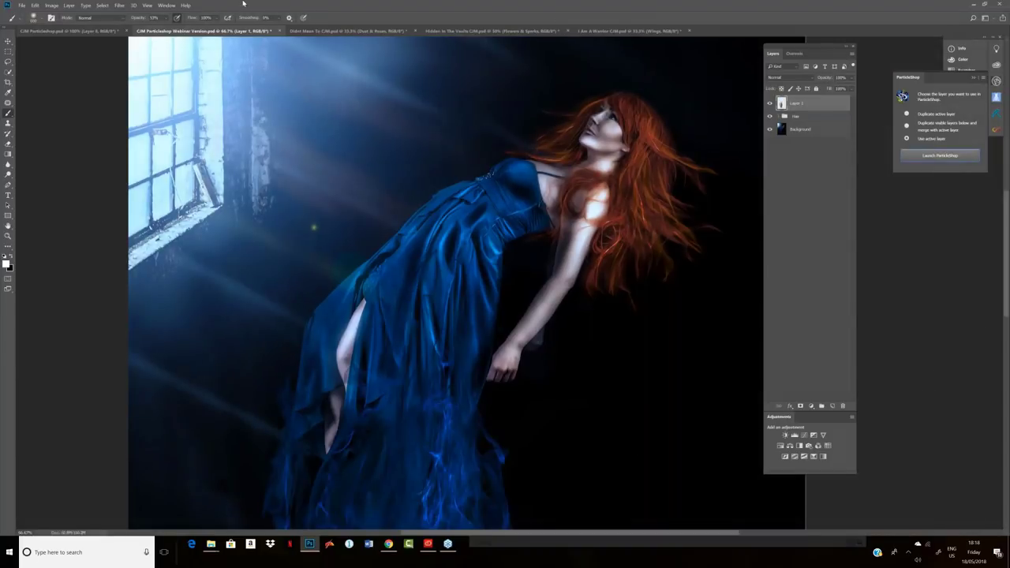
# - Duplicate the dress strokes layer twice, hide both copies and select the original Layer 1
pyautogui.hotkey('ctrl', '-')
pyautogui.hotkey('ctrl', '-')
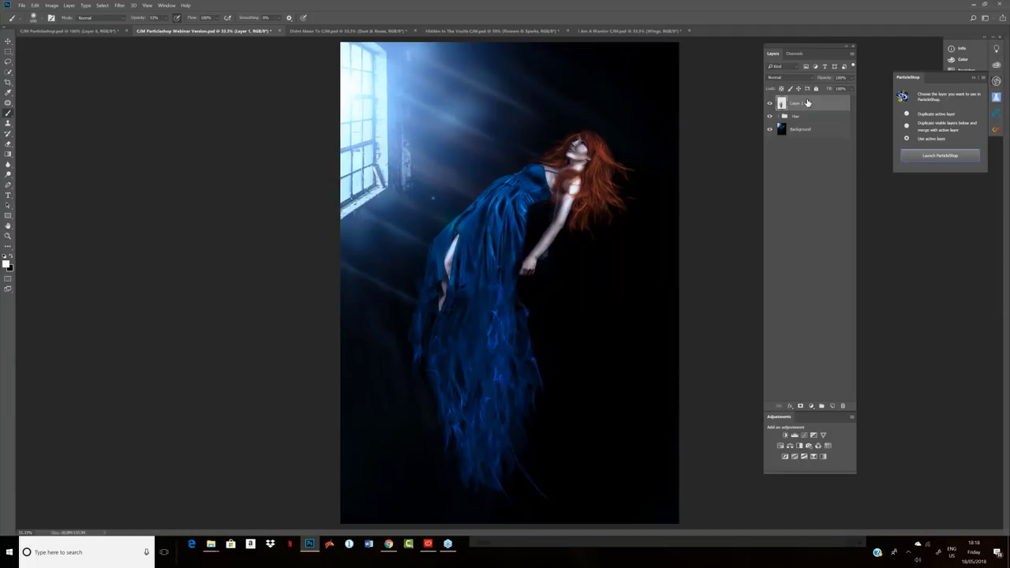
pyautogui.hotkey('ctrl', 'j')
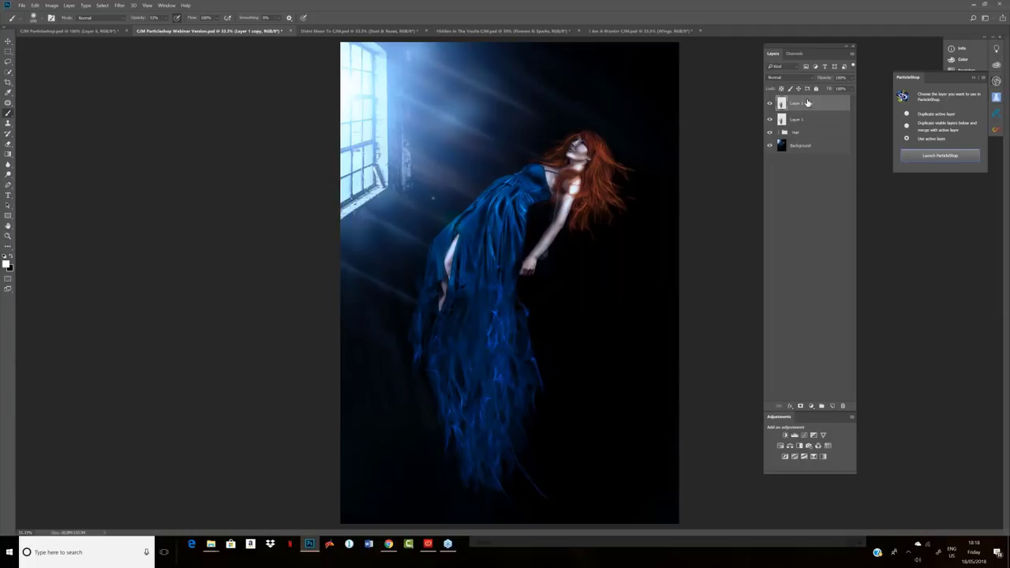
pyautogui.hotkey('ctrl', 'j')
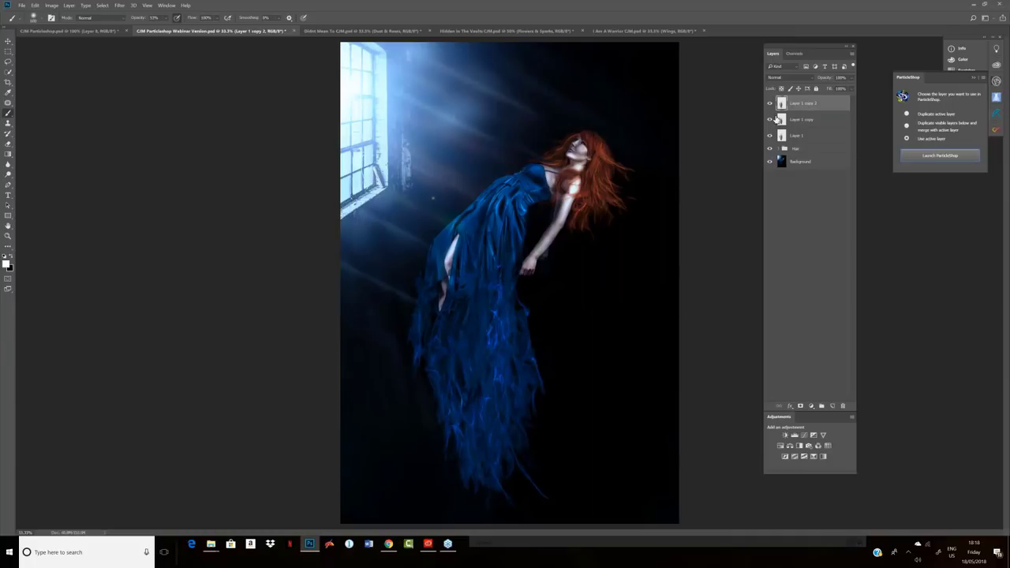
pyautogui.click(769, 103)
pyautogui.click(770, 119)
pyautogui.click(793, 139)
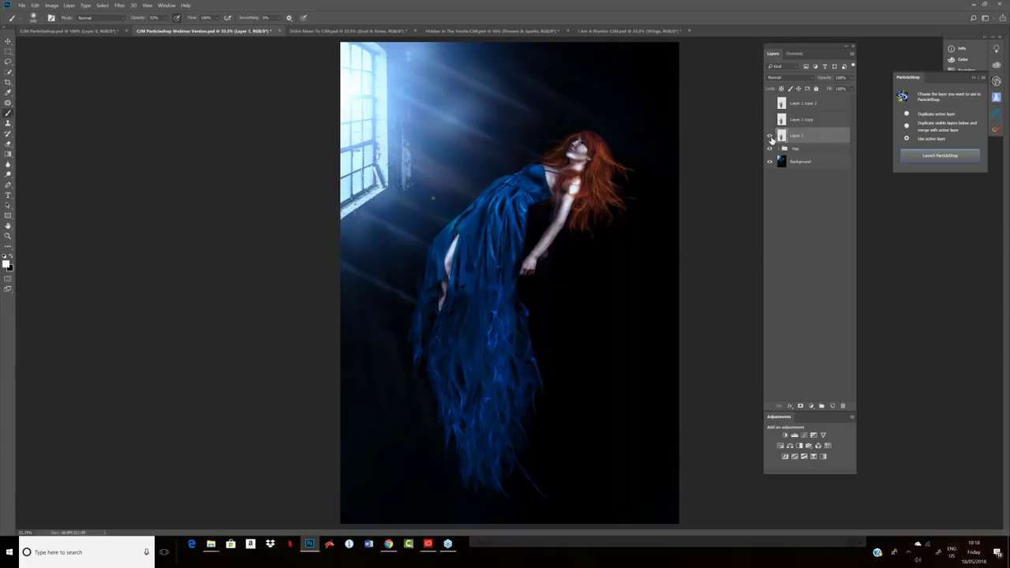
# - Soften the original dress strokes on Layer 1 with a Gaussian Blur and return to the Brush tool
pyautogui.click(120, 6)
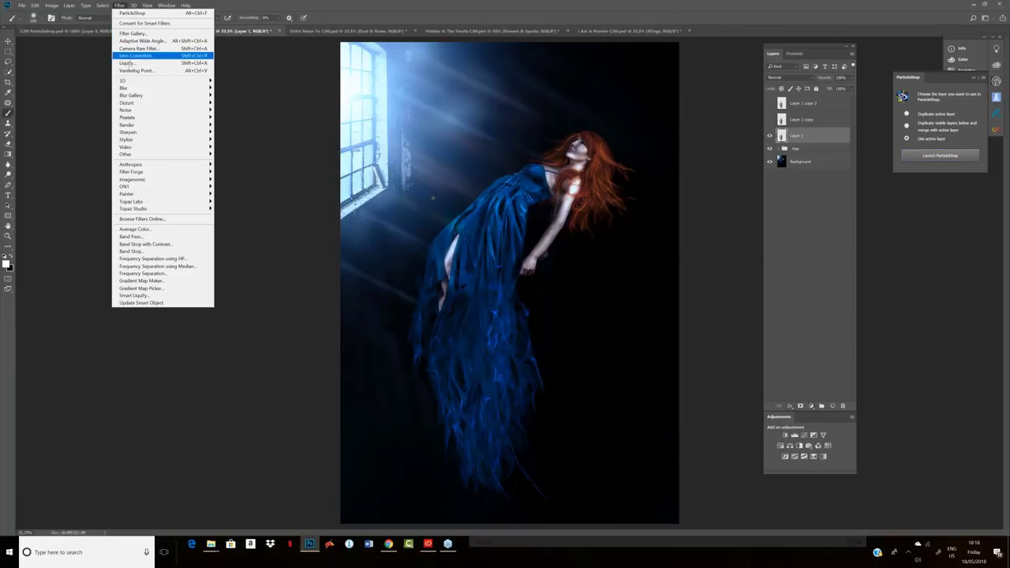
pyautogui.moveTo(117, 90)
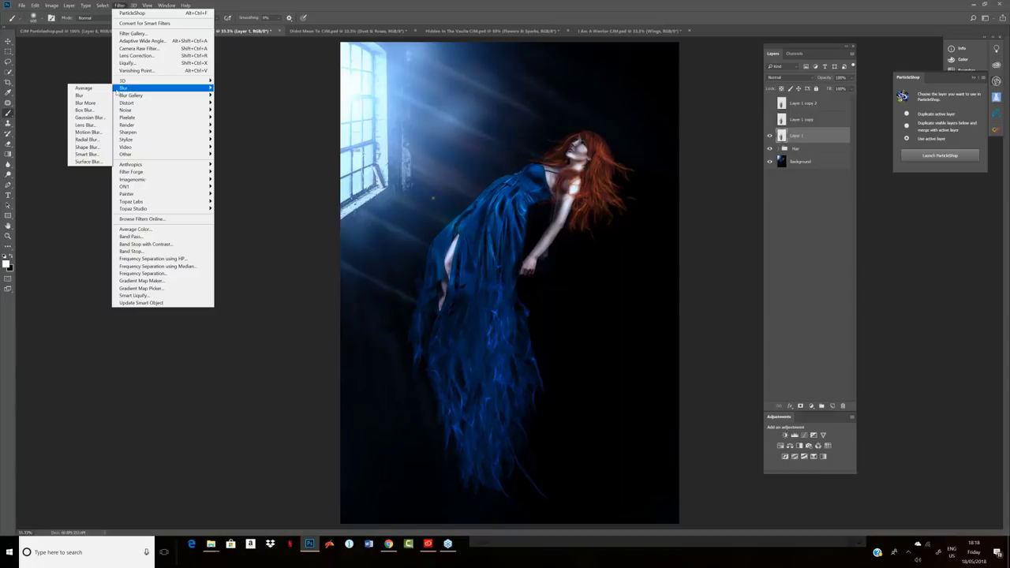
pyautogui.click(89, 116)
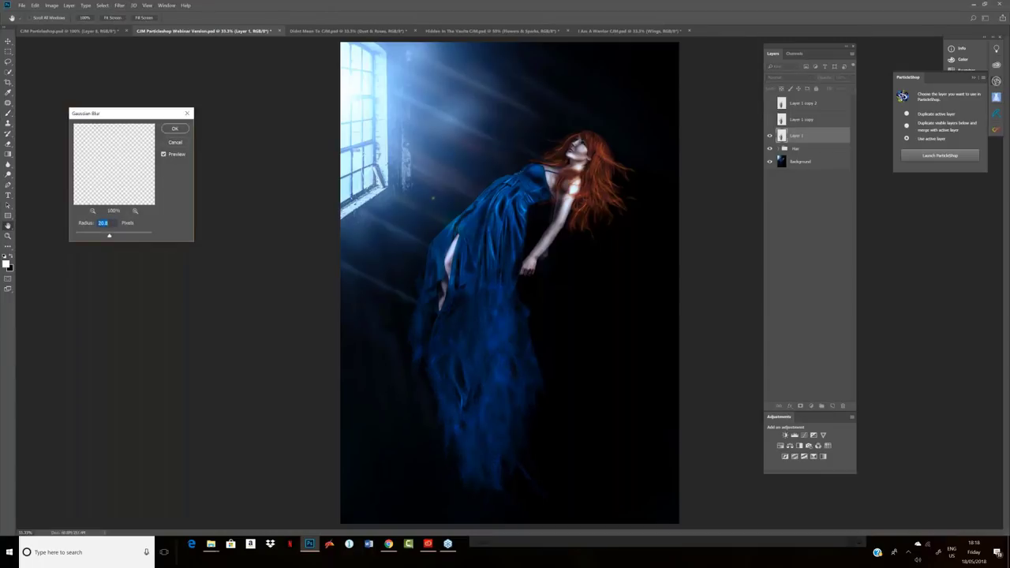
pyautogui.moveTo(106, 236); pyautogui.dragTo(108, 236)
pyautogui.click(174, 129)
pyautogui.press('b')
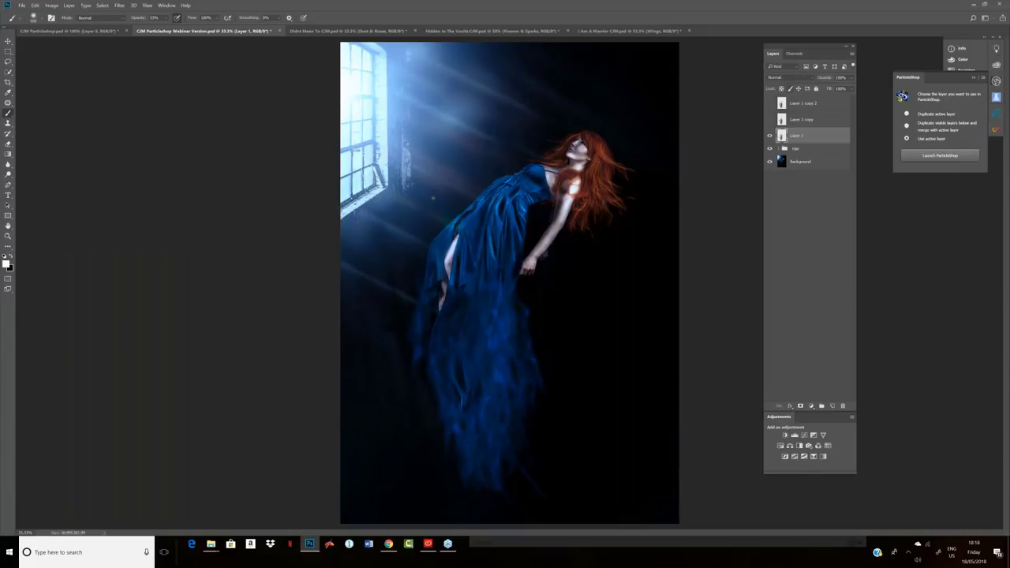
# - Show and select Layer 1 copy and apply a Motion Blur at a -31° angle to its dress strokes
pyautogui.click(770, 121)
pyautogui.click(783, 121)
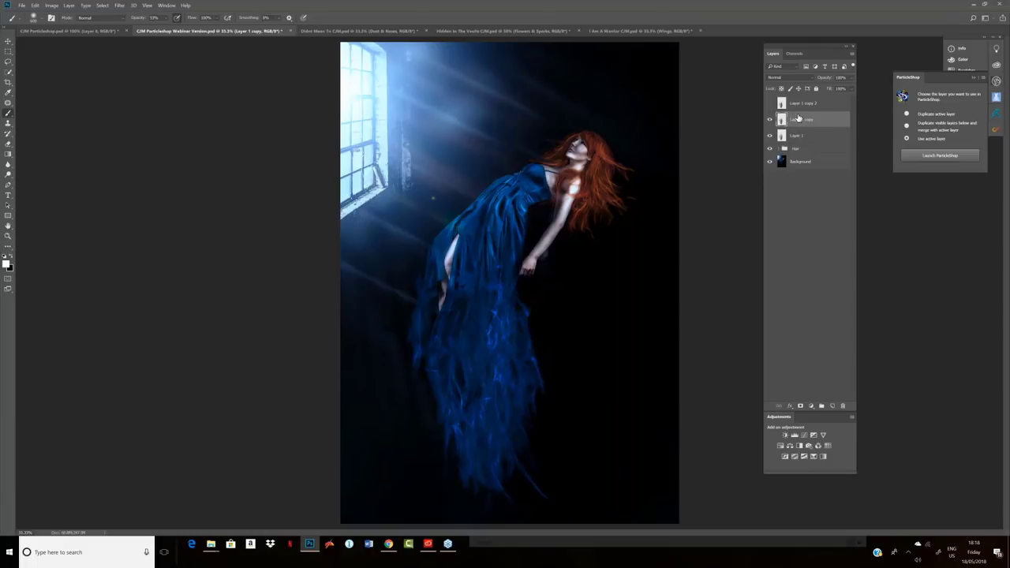
pyautogui.click(119, 5)
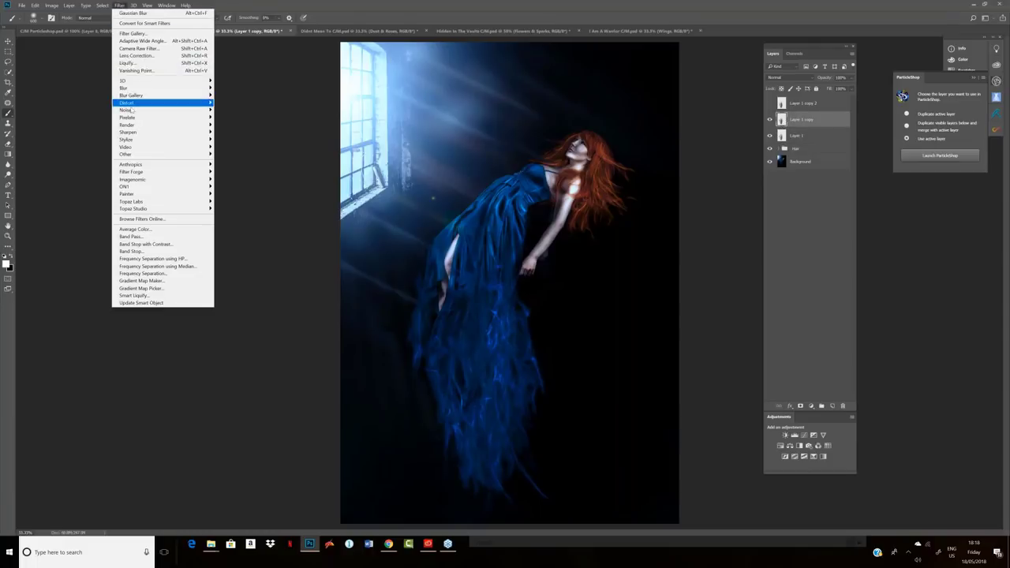
pyautogui.moveTo(126, 88)
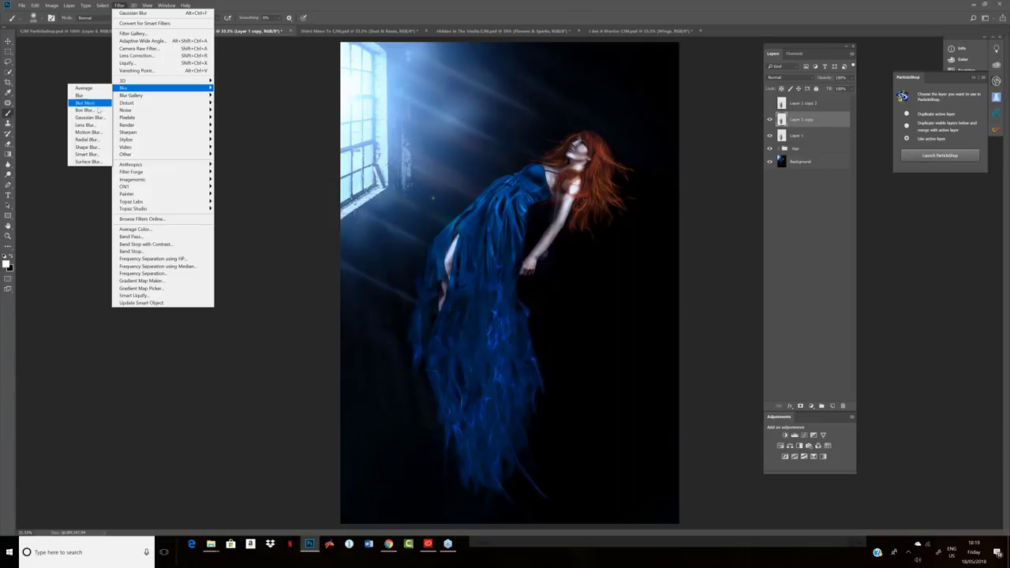
pyautogui.click(94, 131)
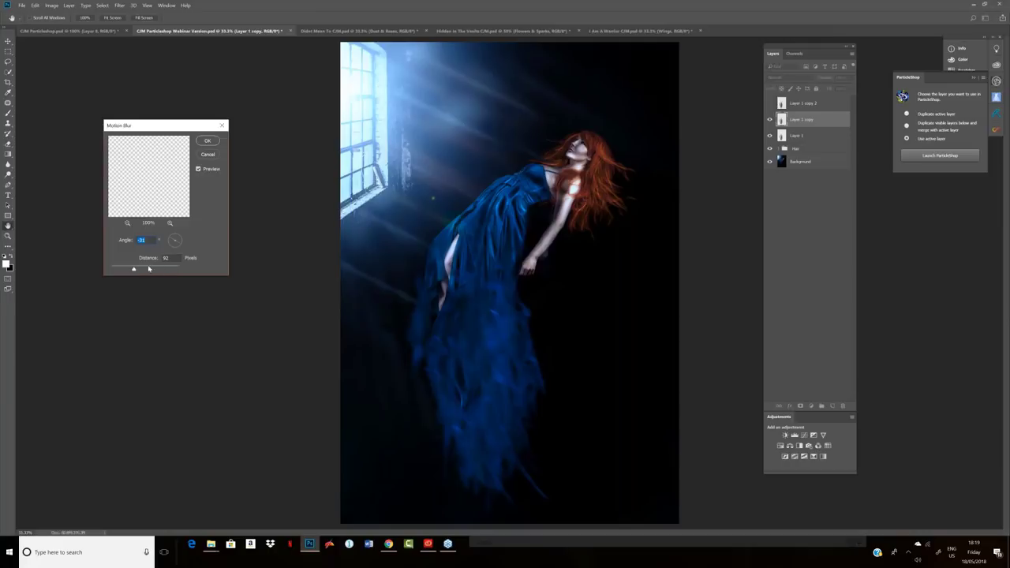
pyautogui.moveTo(134, 269)
pyautogui.mouseDown()
pyautogui.moveTo(146, 270)
pyautogui.moveTo(135, 271)
pyautogui.mouseUp()
pyautogui.click(208, 141)
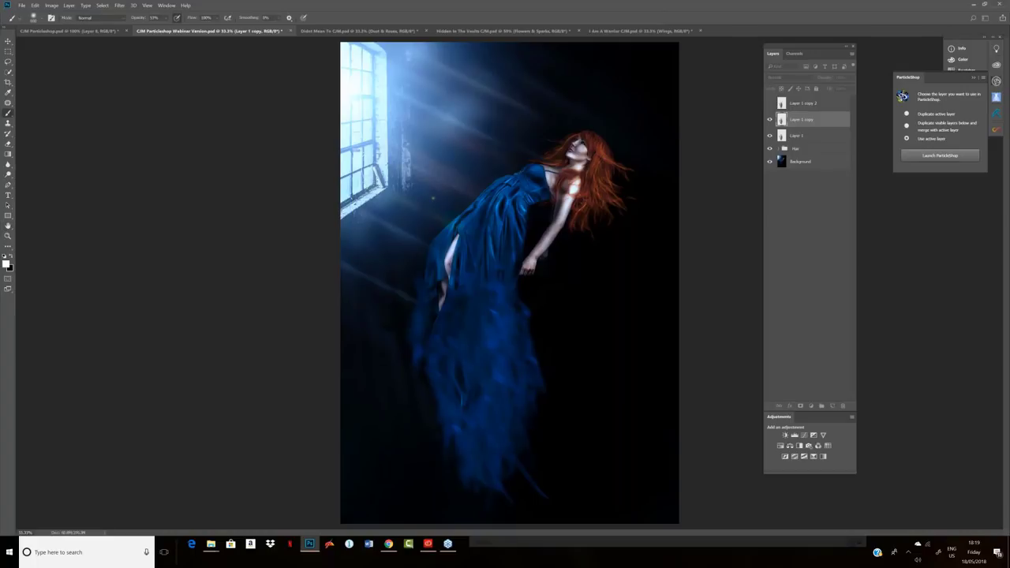
# - Show Layer 1 copy 2, duplicate the blurred Layer 1 to the top of the stack and lower the duplicate's opacity to about 50%
pyautogui.click(769, 104)
pyautogui.click(797, 105)
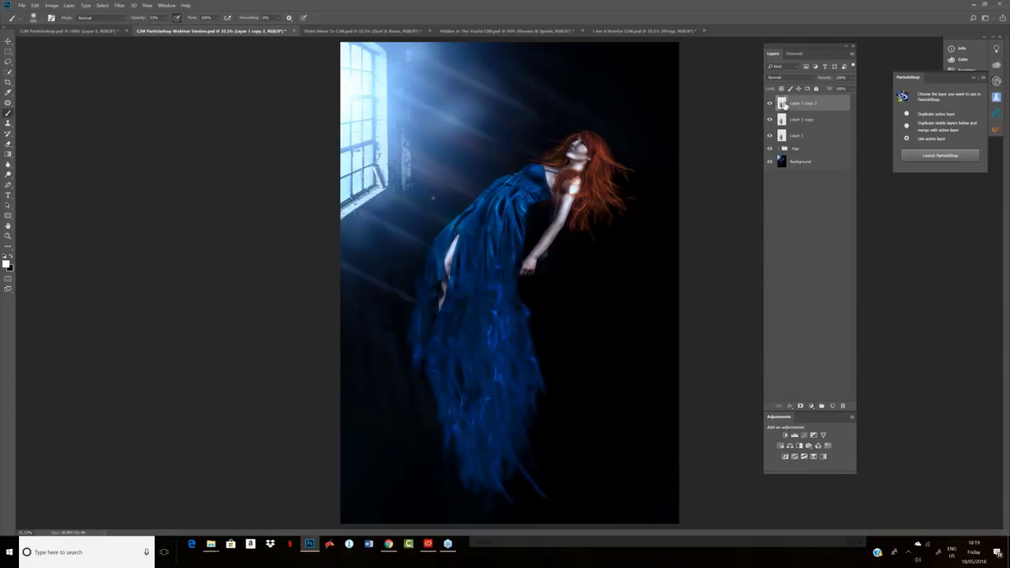
pyautogui.click(796, 139)
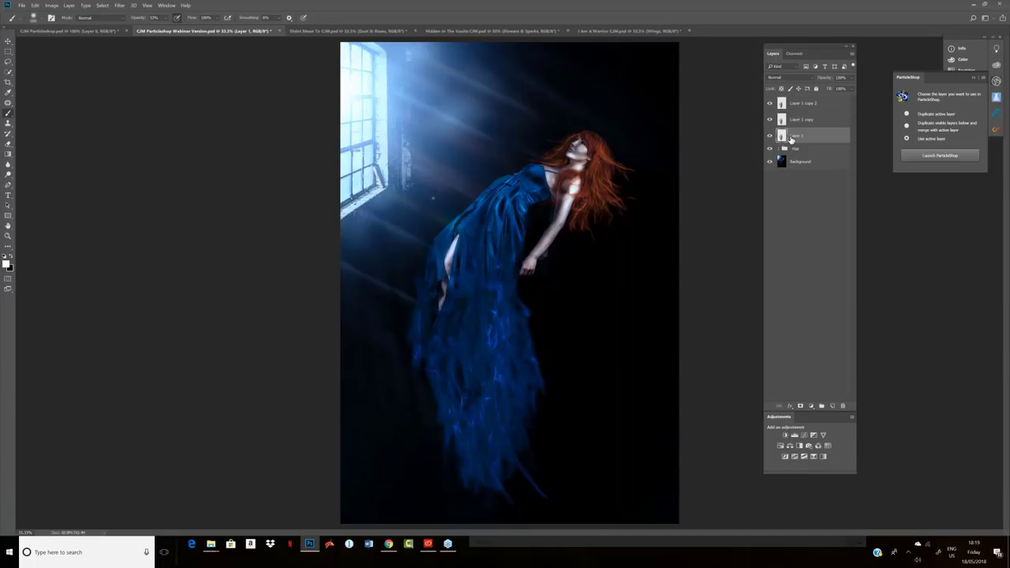
pyautogui.hotkey('ctrl', 'j')
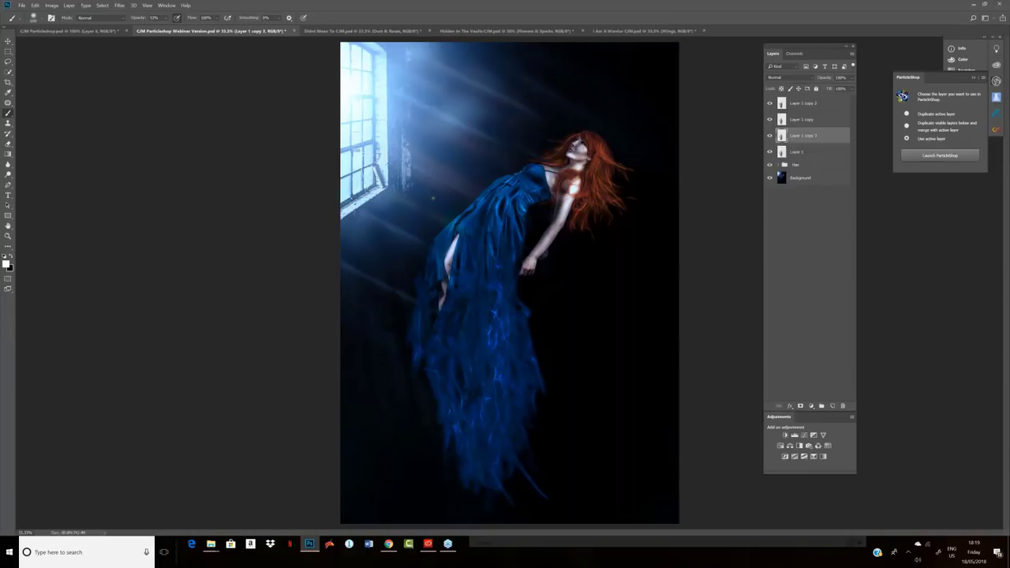
pyautogui.moveTo(781, 135); pyautogui.dragTo(781, 100)
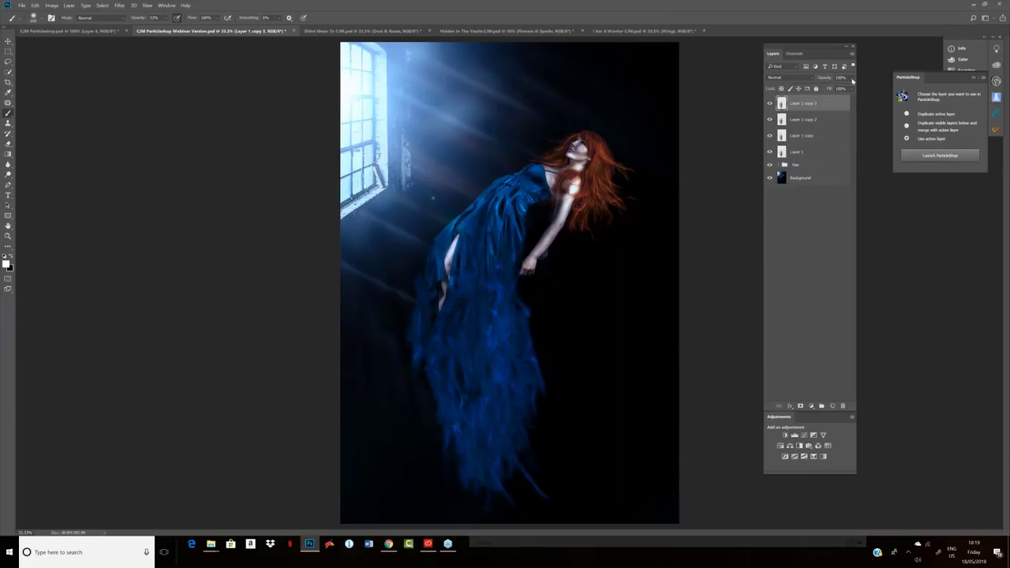
pyautogui.click(850, 77)
pyautogui.moveTo(853, 87); pyautogui.dragTo(834, 88)
# - Group the four dress stroke layers under the name Dress and add a layer mask to the group
pyautogui.keyDown('shift'); pyautogui.click(816, 154); pyautogui.keyUp('shift')
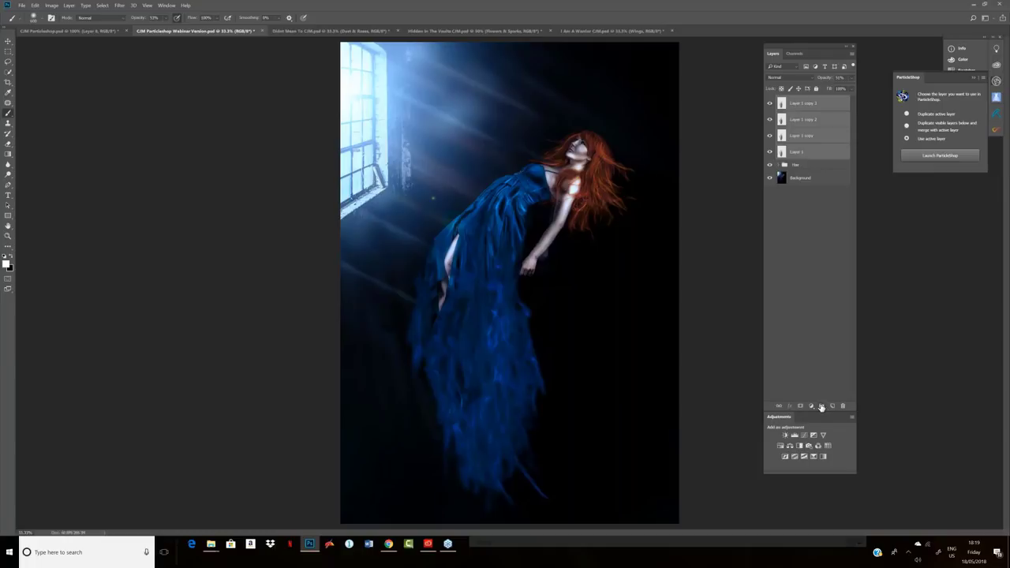
pyautogui.click(821, 406)
pyautogui.doubleClick(797, 100)
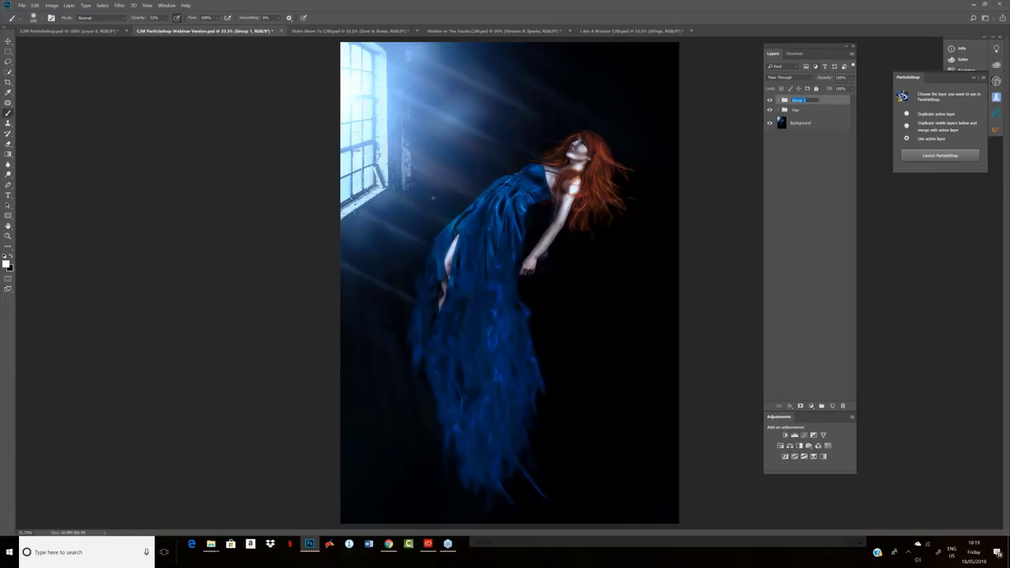
pyautogui.write('Dress')
pyautogui.press('Return')
pyautogui.click(800, 405)
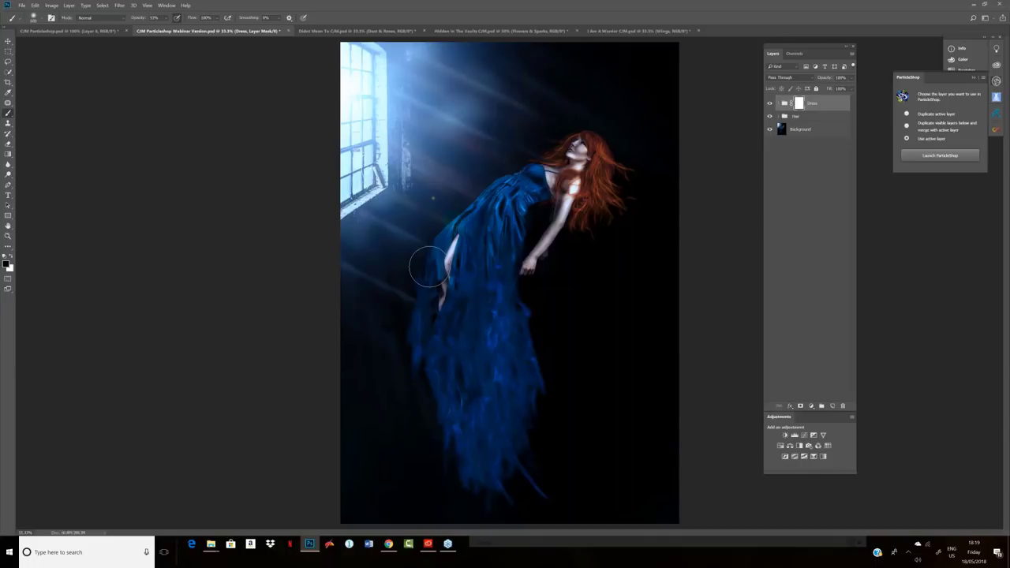
# - Set the brush opacity to about 52% and paint black on the Dress group's mask to fade the lower skirt strands
pyautogui.hotkey('ctrl', '+')
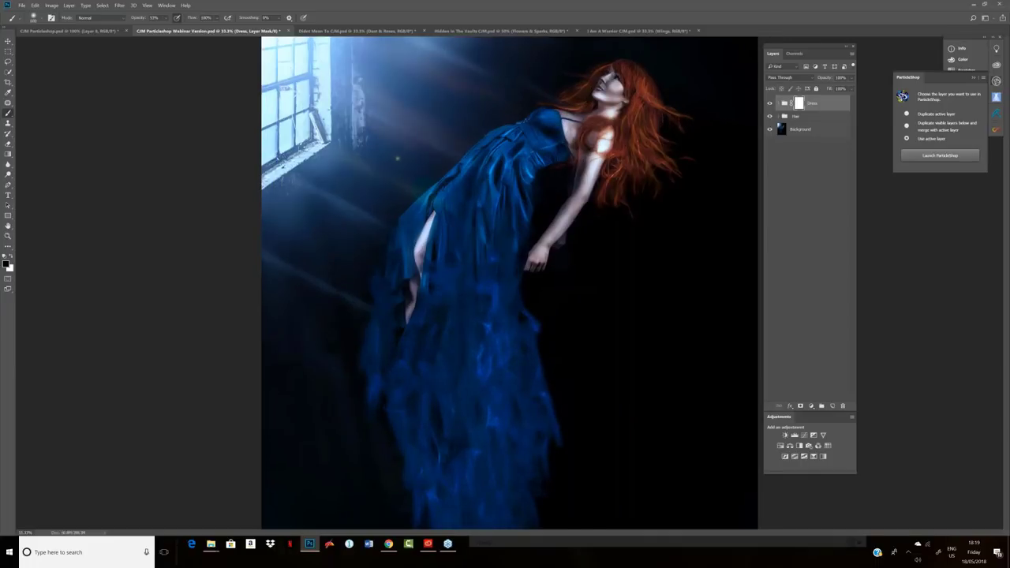
pyautogui.hotkey('ctrl', '+')
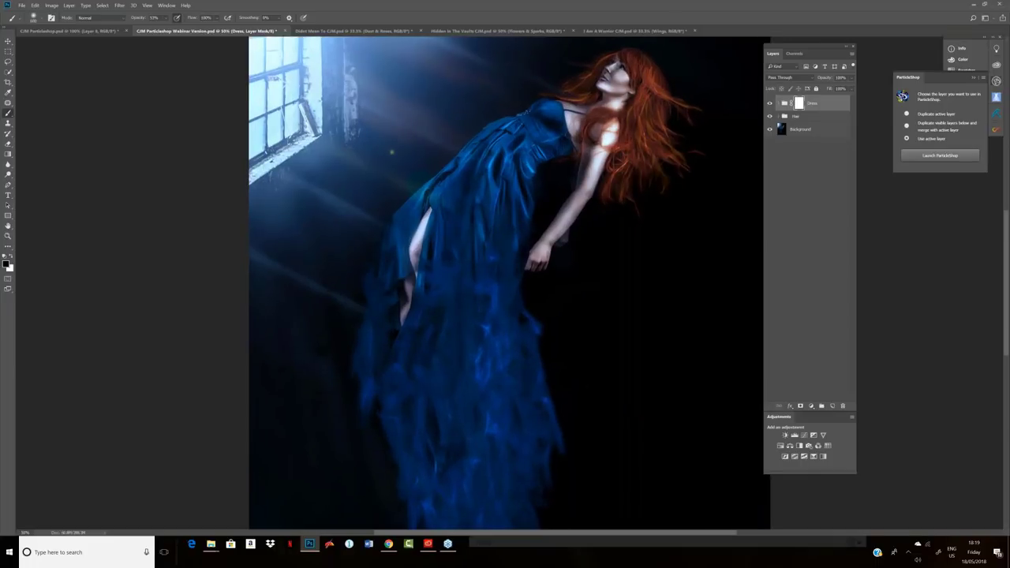
pyautogui.hotkey('ctrl', '+')
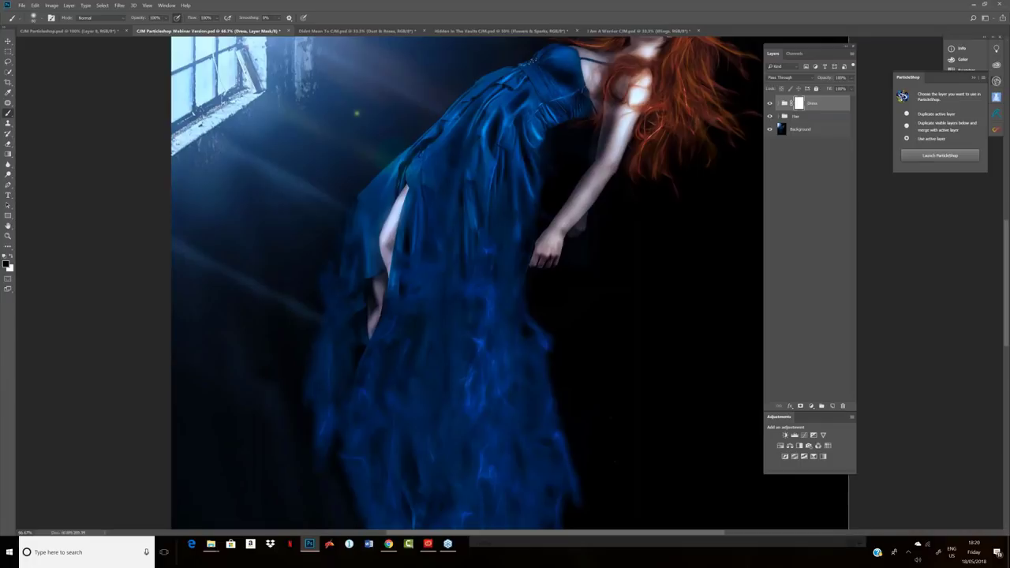
pyautogui.hotkey('ctrl', '-')
pyautogui.hotkey('ctrl', '-')
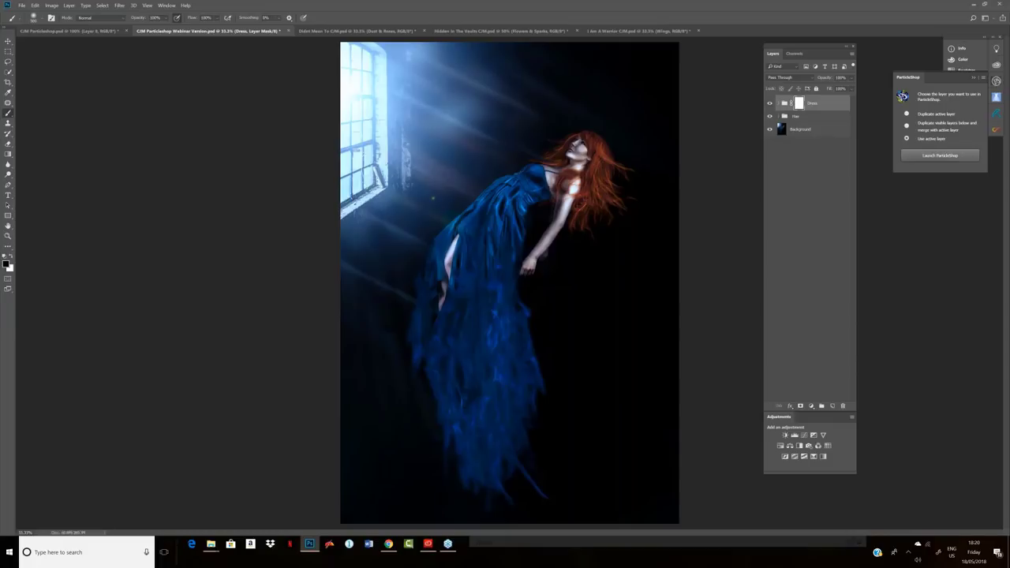
pyautogui.click(165, 17)
pyautogui.moveTo(185, 28); pyautogui.dragTo(165, 29)
pyautogui.press('Return')
pyautogui.moveTo(444, 390); pyautogui.dragTo(458, 434)
pyautogui.moveTo(498, 408); pyautogui.dragTo(494, 476)
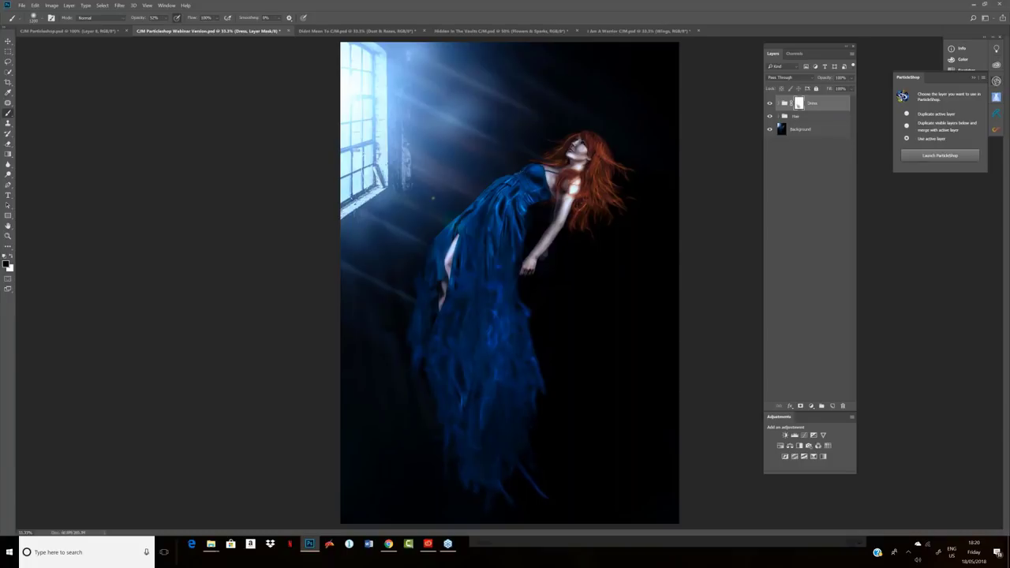
# - Refine the Dress mask by fading the skirt's outer edge and restoring part of the lower center with white
pyautogui.moveTo(532, 358); pyautogui.dragTo(535, 369)
pyautogui.press('x')
pyautogui.moveTo(495, 404); pyautogui.dragTo(496, 445)
pyautogui.press('x')
# - Stamp all visible layers into a new layer and open it in ParticleShop, dismissing the welcome window
pyautogui.hotkey('ctrl', 'shift', 'alt', 'e')
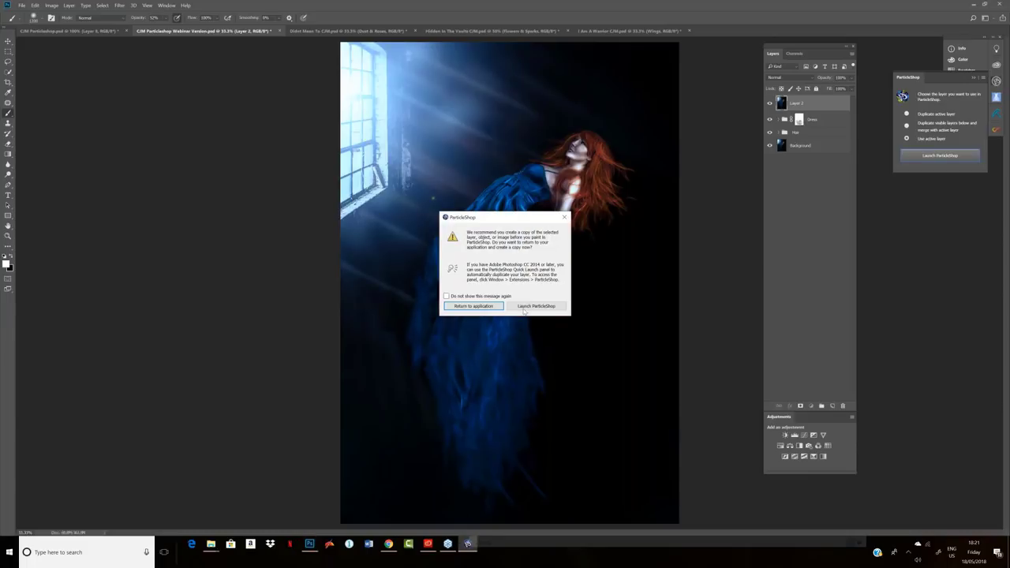
pyautogui.click(525, 308)
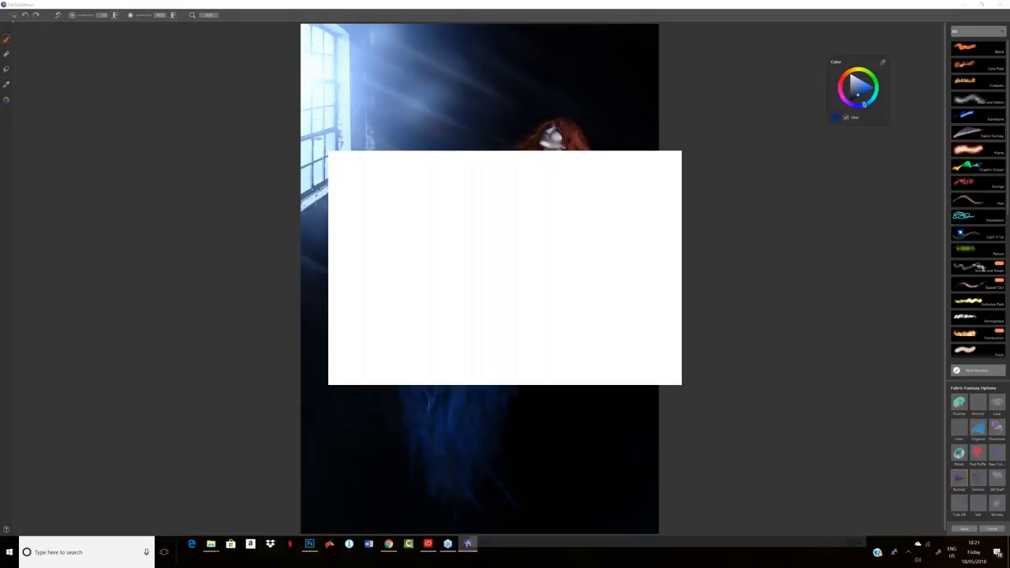
pyautogui.press('Escape')
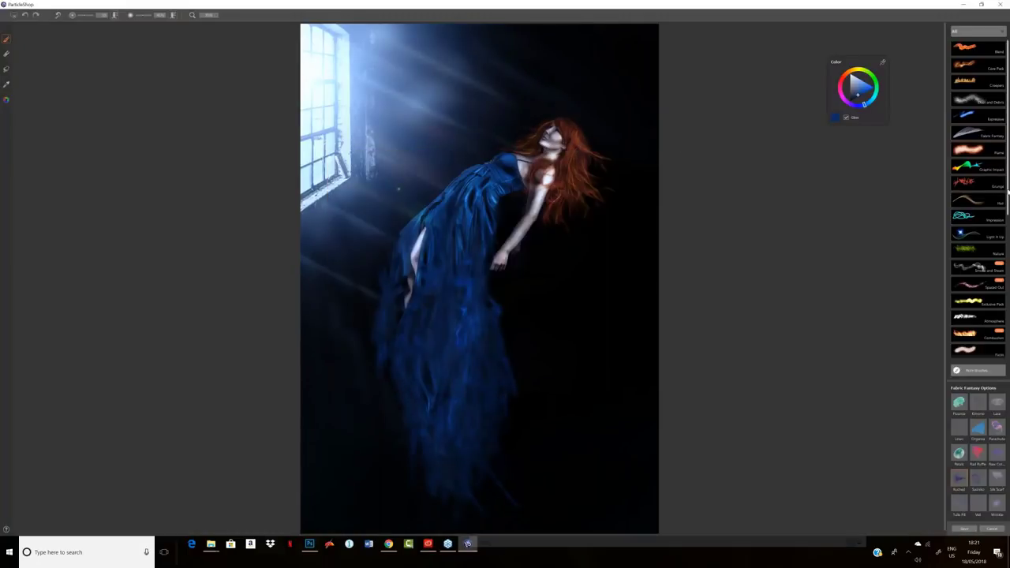
# - Choose the Terre brush from the Pointillism collection, pick a vivid blue and raise its color variability
pyautogui.scroll(-5, 978, 197)
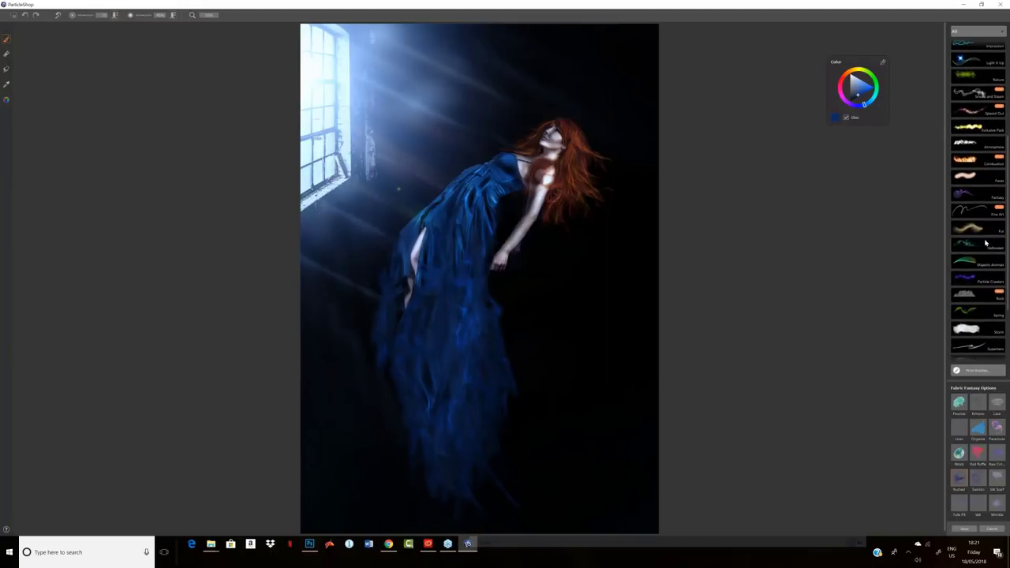
pyautogui.scroll(-3, 984, 243)
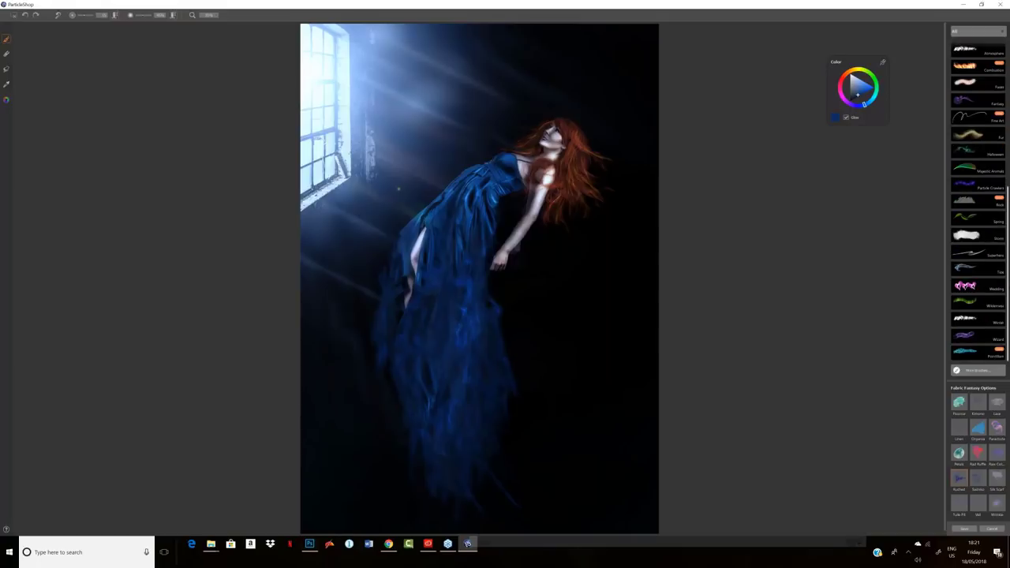
pyautogui.click(977, 357)
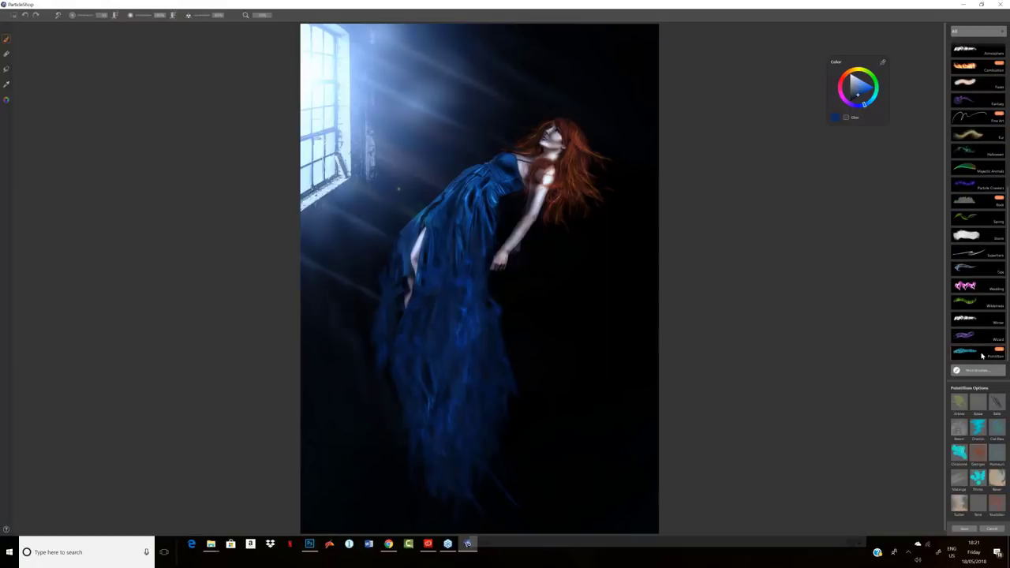
pyautogui.click(980, 506)
pyautogui.moveTo(866, 102); pyautogui.dragTo(866, 105)
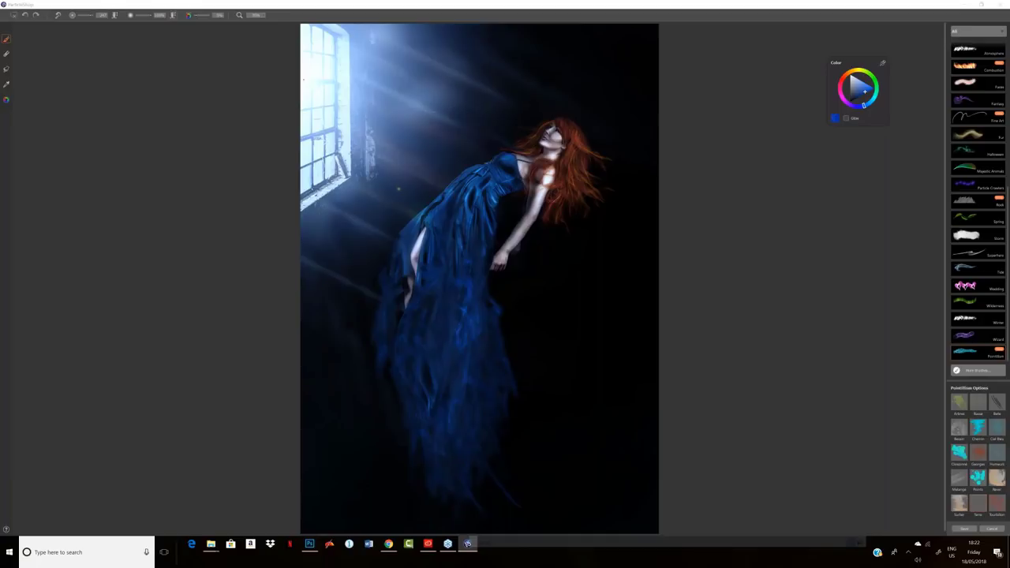
pyautogui.click(189, 21)
# - Try scattering blue dots around the window and upper background, test another hue and undo the strokes
pyautogui.moveTo(399, 93)
pyautogui.mouseDown()
pyautogui.moveTo(444, 118)
pyautogui.moveTo(460, 114)
pyautogui.moveTo(456, 51)
pyautogui.moveTo(489, 67)
pyautogui.mouseUp()
pyautogui.moveTo(368, 110)
pyautogui.mouseDown()
pyautogui.moveTo(351, 124)
pyautogui.moveTo(355, 158)
pyautogui.moveTo(363, 139)
pyautogui.mouseUp()
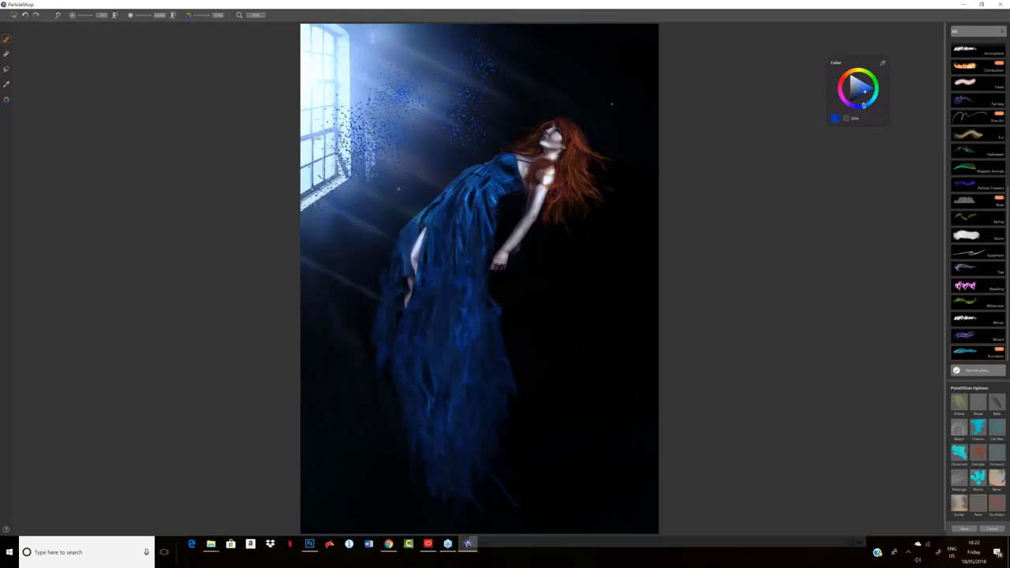
pyautogui.moveTo(445, 76)
pyautogui.mouseDown()
pyautogui.moveTo(462, 71)
pyautogui.moveTo(429, 136)
pyautogui.mouseUp()
pyautogui.moveTo(865, 106); pyautogui.dragTo(876, 78)
pyautogui.click(24, 17)
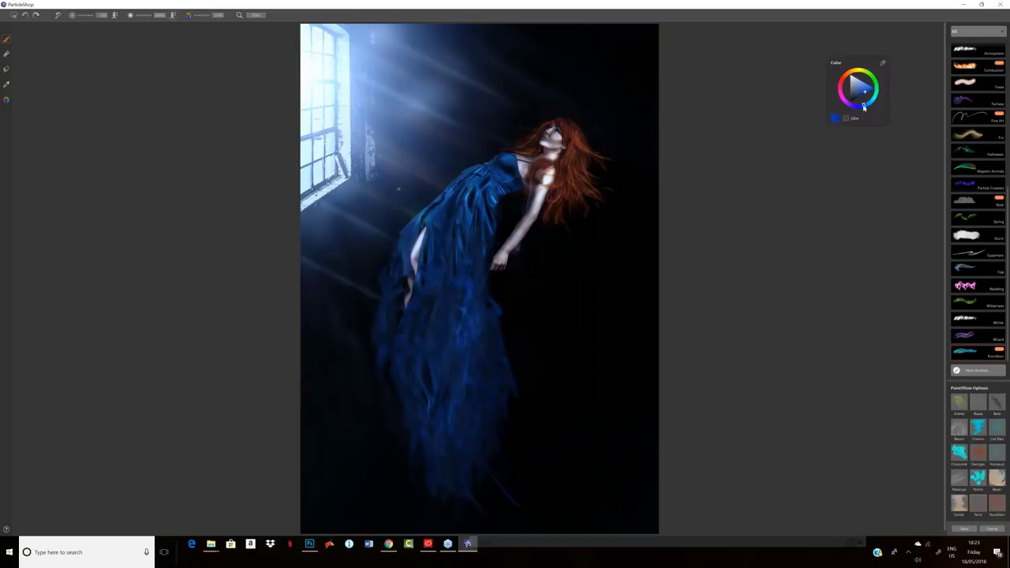
# - Shift the color to violet-blue, turn Glow on and paint glowing dots along the outer edge of the skirt
pyautogui.moveTo(864, 108)
pyautogui.mouseDown()
pyautogui.moveTo(847, 105)
pyautogui.moveTo(865, 109)
pyautogui.mouseUp()
pyautogui.moveTo(861, 110); pyautogui.dragTo(860, 106)
pyautogui.click(495, 390)
pyautogui.click(478, 288)
pyautogui.moveTo(484, 343)
pyautogui.mouseDown()
pyautogui.moveTo(504, 377)
pyautogui.moveTo(497, 365)
pyautogui.moveTo(517, 379)
pyautogui.moveTo(487, 341)
pyautogui.mouseUp()
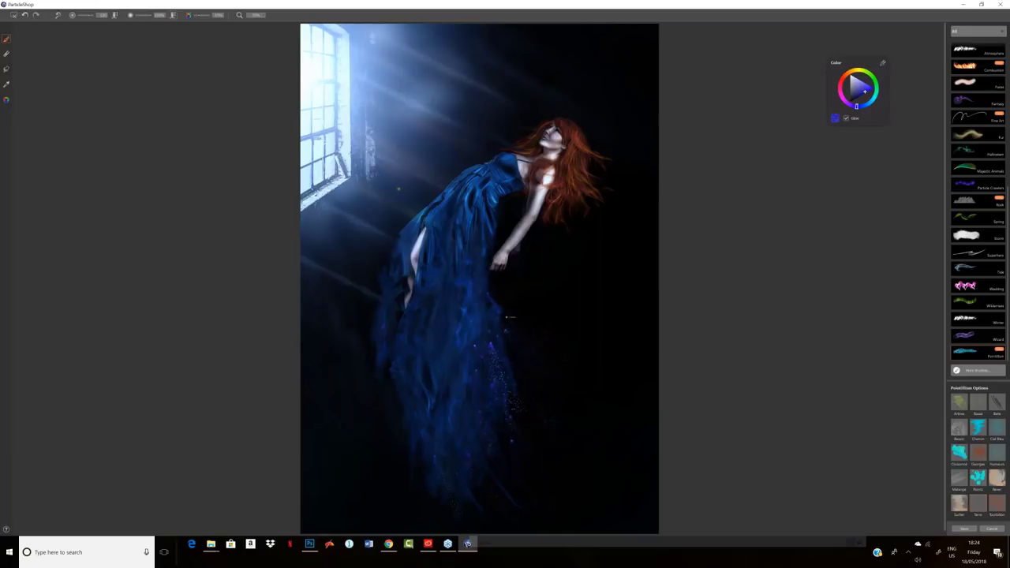
# - Scatter more glowing violet dots around the lower skirt and hem, undoing the misplaced strokes
pyautogui.moveTo(512, 395); pyautogui.dragTo(569, 431)
pyautogui.hotkey('ctrl', 'z')
pyautogui.moveTo(509, 402); pyautogui.dragTo(489, 466)
pyautogui.hotkey('ctrl', 'z')
pyautogui.moveTo(521, 502)
pyautogui.mouseDown()
pyautogui.moveTo(480, 440)
pyautogui.moveTo(451, 362)
pyautogui.moveTo(480, 454)
pyautogui.moveTo(478, 391)
pyautogui.mouseUp()
pyautogui.moveTo(412, 362); pyautogui.dragTo(411, 372)
pyautogui.hotkey('ctrl', 'z')
# - Scatter dots into the darkness beside the skirt with the Georges brush, and dab a lighter blue without Glow on the dress
pyautogui.click(6, 70)
pyautogui.click(982, 458)
pyautogui.moveTo(512, 317)
pyautogui.mouseDown()
pyautogui.moveTo(561, 333)
pyautogui.moveTo(586, 385)
pyautogui.mouseUp()
pyautogui.moveTo(522, 364)
pyautogui.mouseDown()
pyautogui.moveTo(531, 387)
pyautogui.moveTo(566, 410)
pyautogui.moveTo(516, 409)
pyautogui.moveTo(523, 423)
pyautogui.moveTo(544, 449)
pyautogui.moveTo(590, 458)
pyautogui.moveTo(513, 432)
pyautogui.mouseUp()
pyautogui.moveTo(871, 107); pyautogui.dragTo(870, 104)
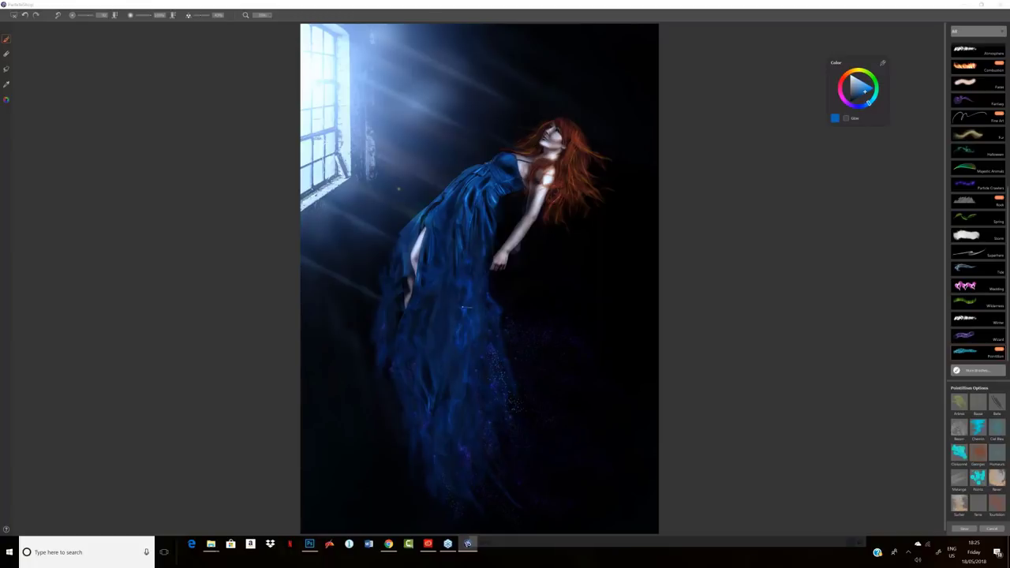
pyautogui.click(473, 324)
# - Save only the dot brushstrokes from ParticleShop and duplicate the returned Layer 2 in Photoshop
pyautogui.click(961, 529)
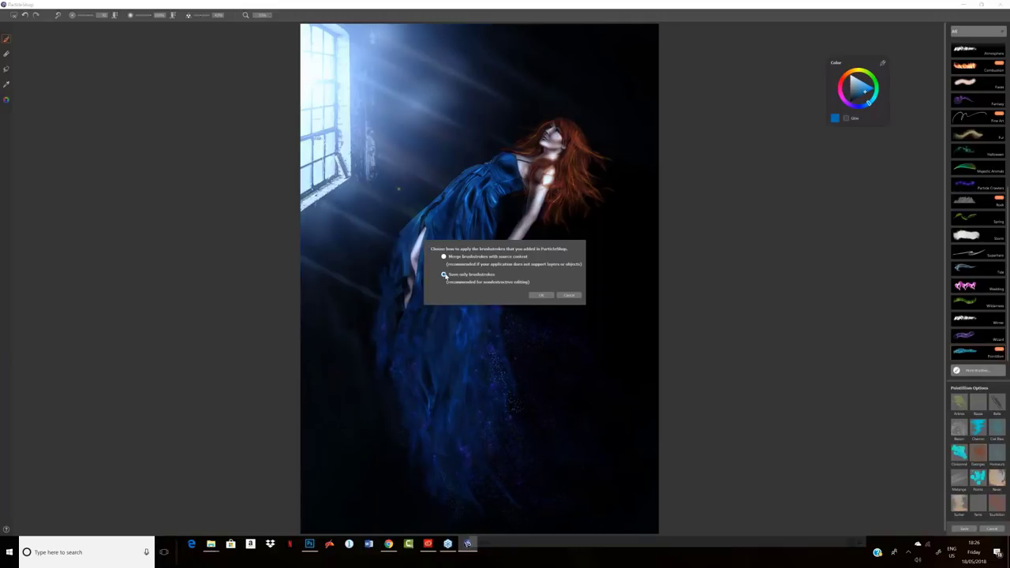
pyautogui.click(540, 295)
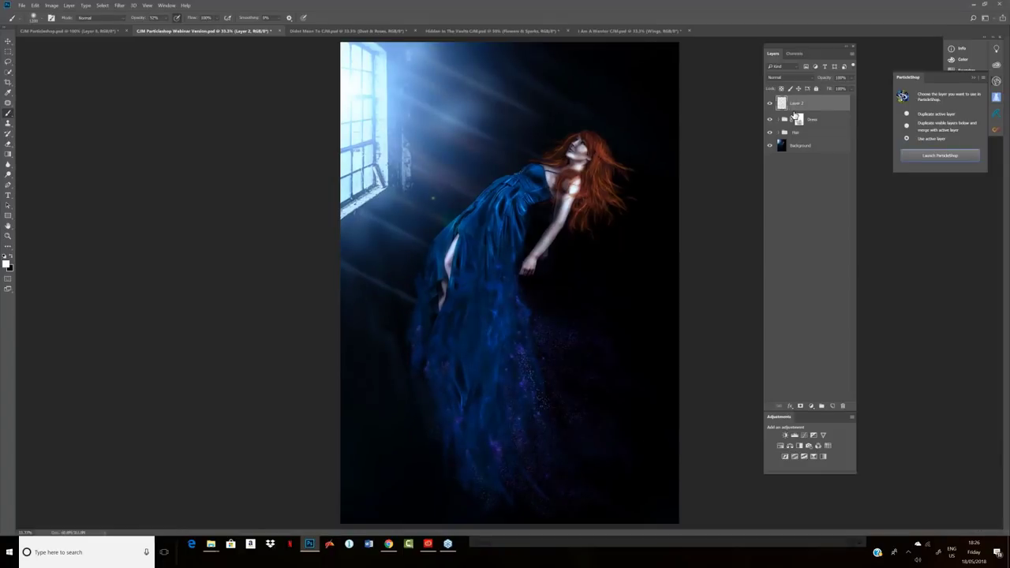
pyautogui.hotkey('ctrl', 'j')
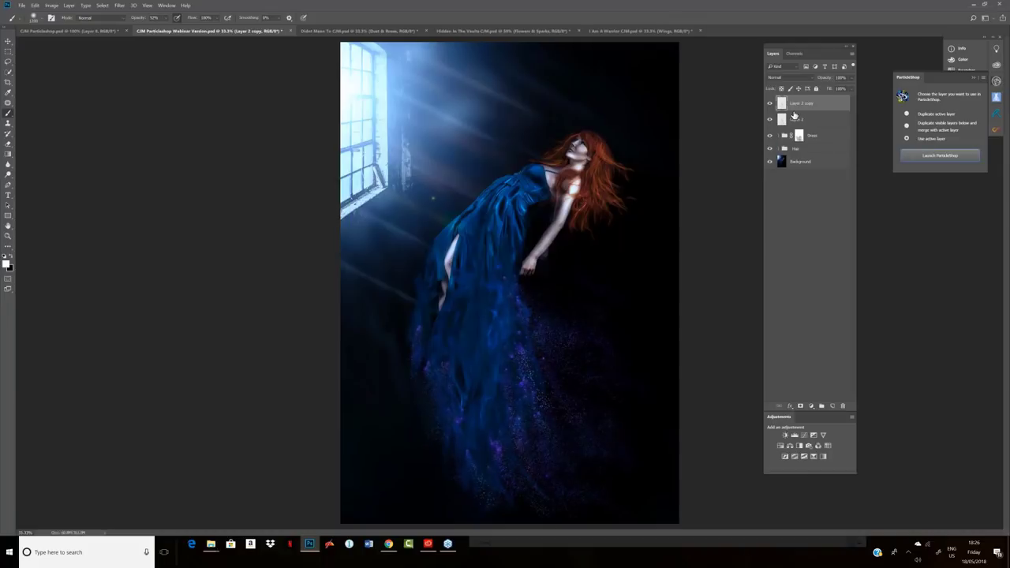
# - Hide Layer 2 copy and apply a Motion Blur at a -31° angle with a shorter distance to Layer 2
pyautogui.click(790, 120)
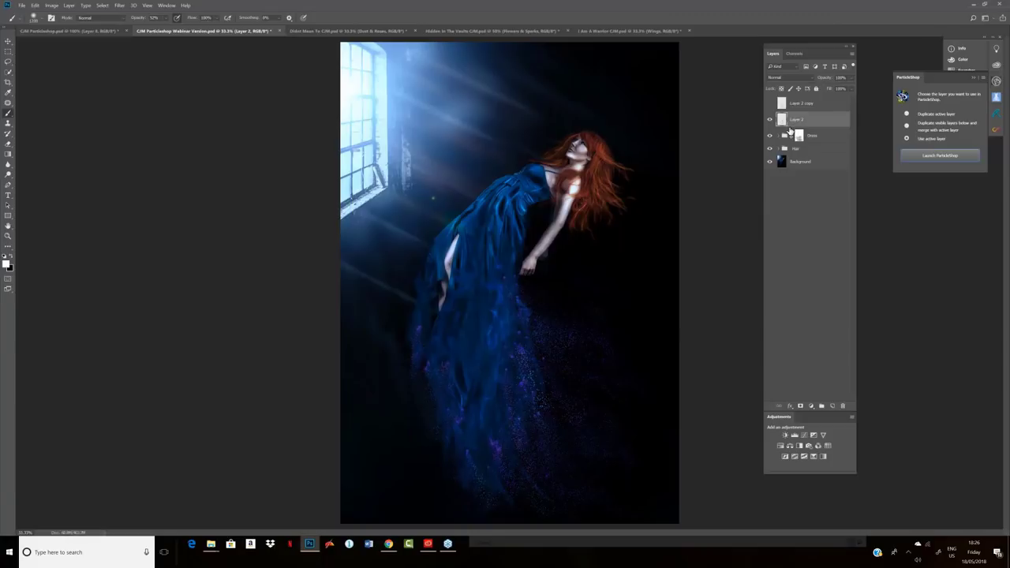
pyautogui.click(119, 4)
pyautogui.moveTo(126, 87)
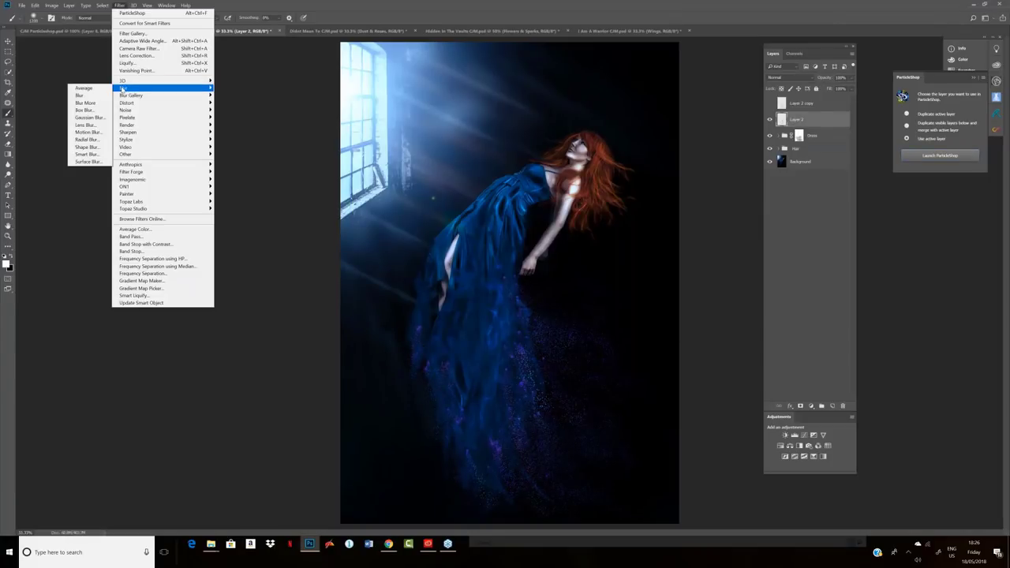
pyautogui.click(88, 131)
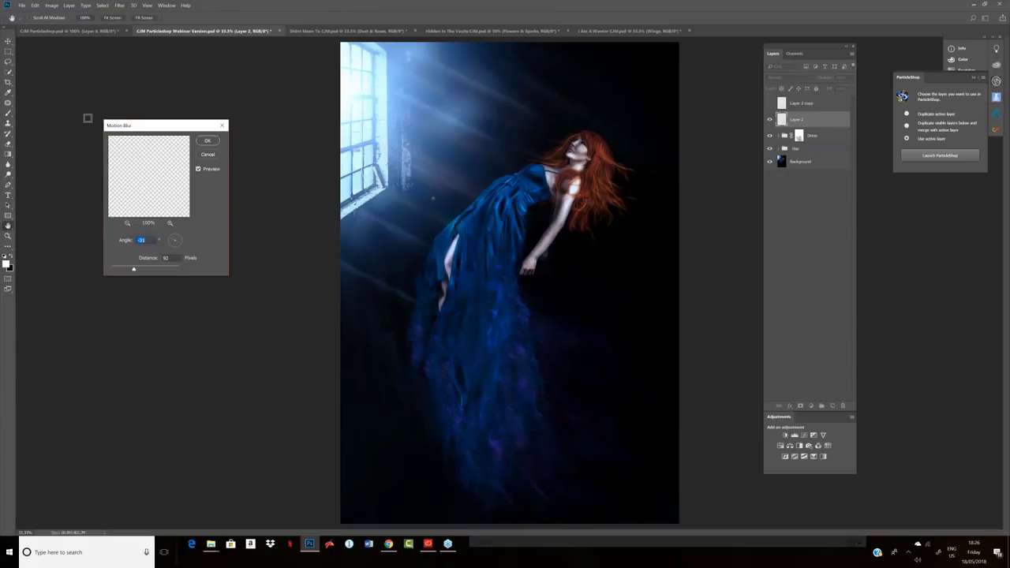
pyautogui.click(124, 269)
pyautogui.moveTo(125, 270); pyautogui.dragTo(120, 272)
pyautogui.click(208, 142)
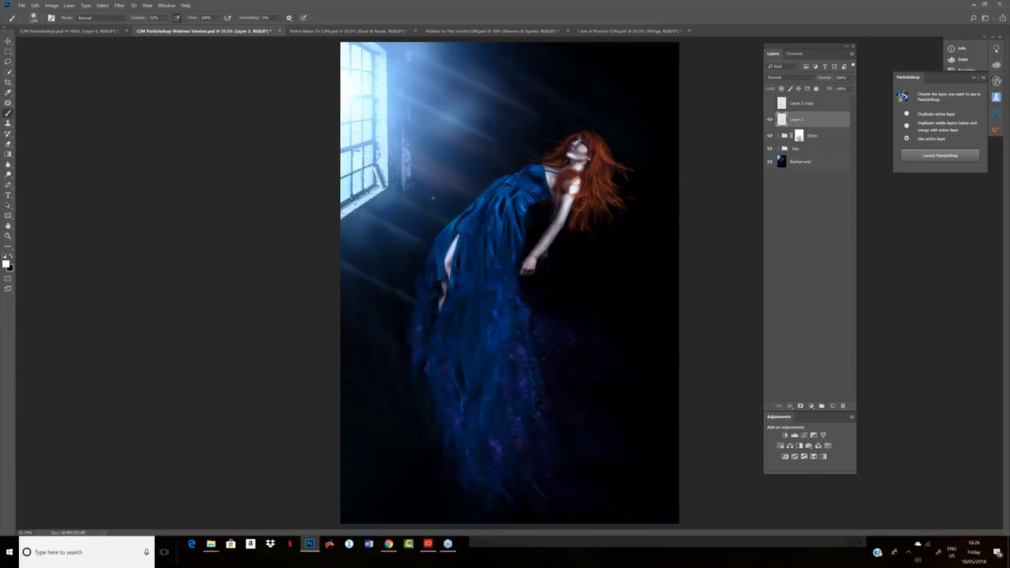
# - Show Layer 2 copy again and lower its opacity to 64%
pyautogui.click(769, 104)
pyautogui.click(789, 103)
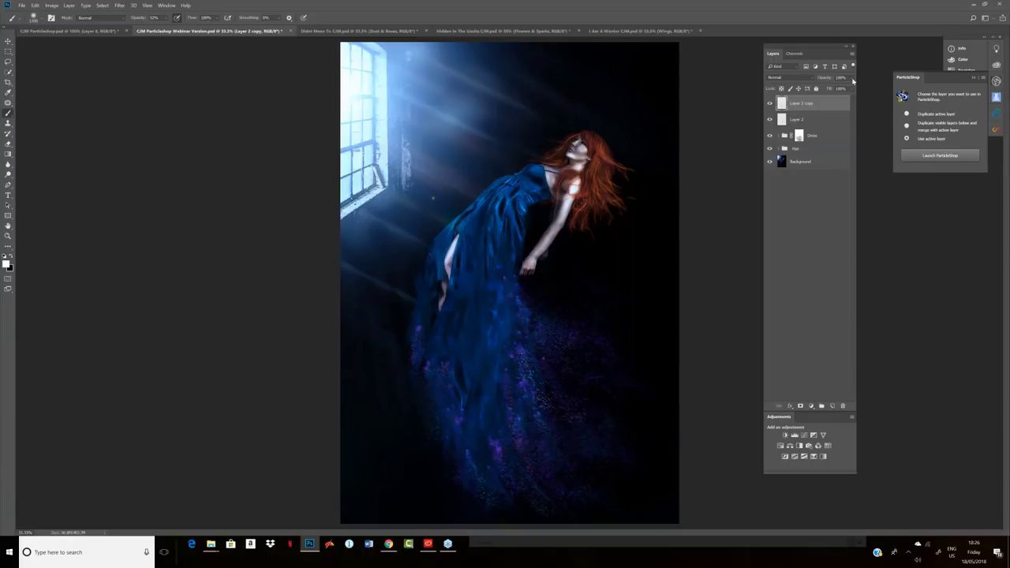
pyautogui.click(852, 79)
# - Group Layer 2 and Layer 2 copy and rename the group as Points
pyautogui.keyDown('shift'); pyautogui.click(812, 122); pyautogui.keyUp('shift')
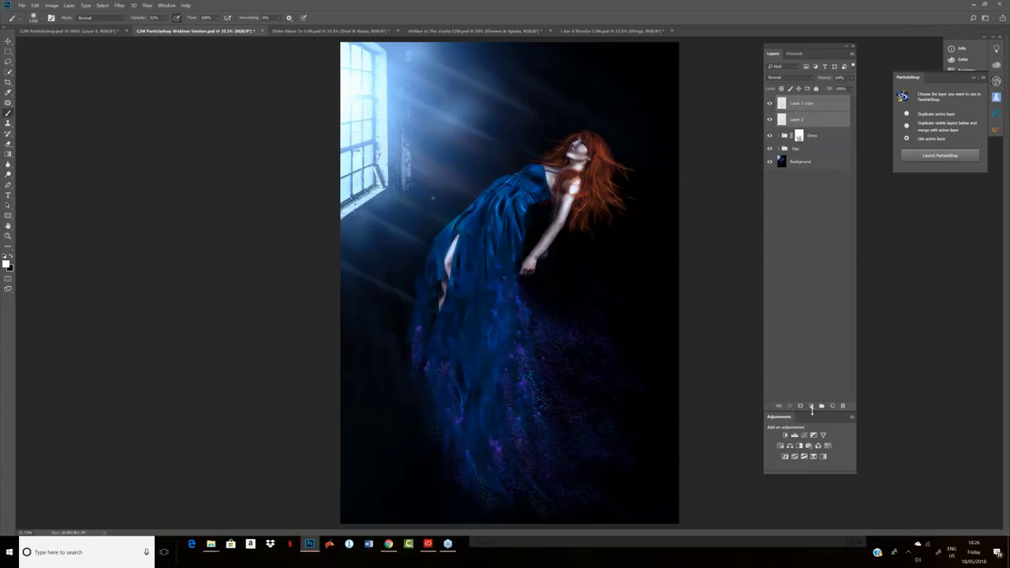
pyautogui.click(821, 405)
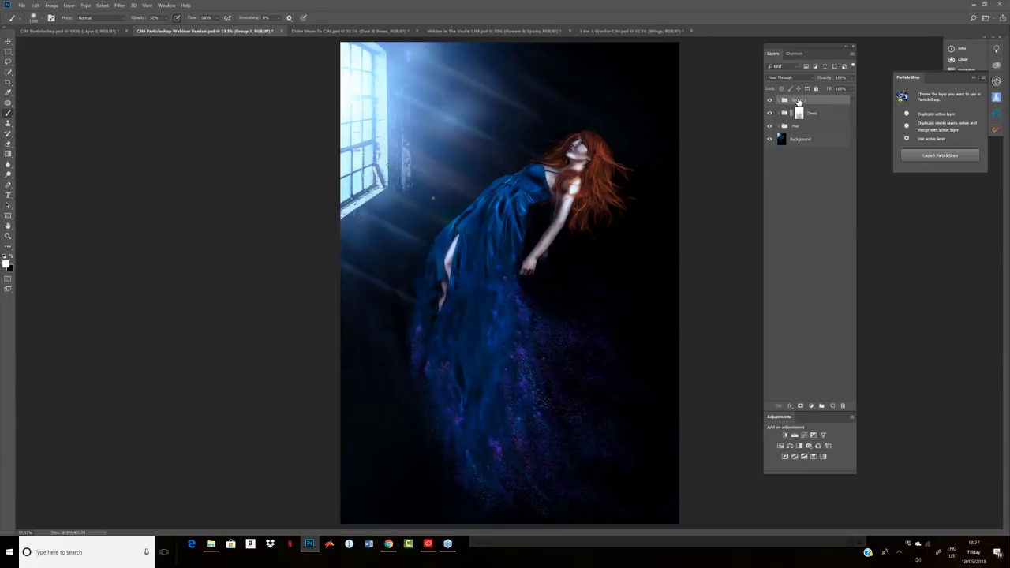
pyautogui.doubleClick(798, 101)
pyautogui.write('PJ')
pyautogui.write('ints')
pyautogui.press('Return')
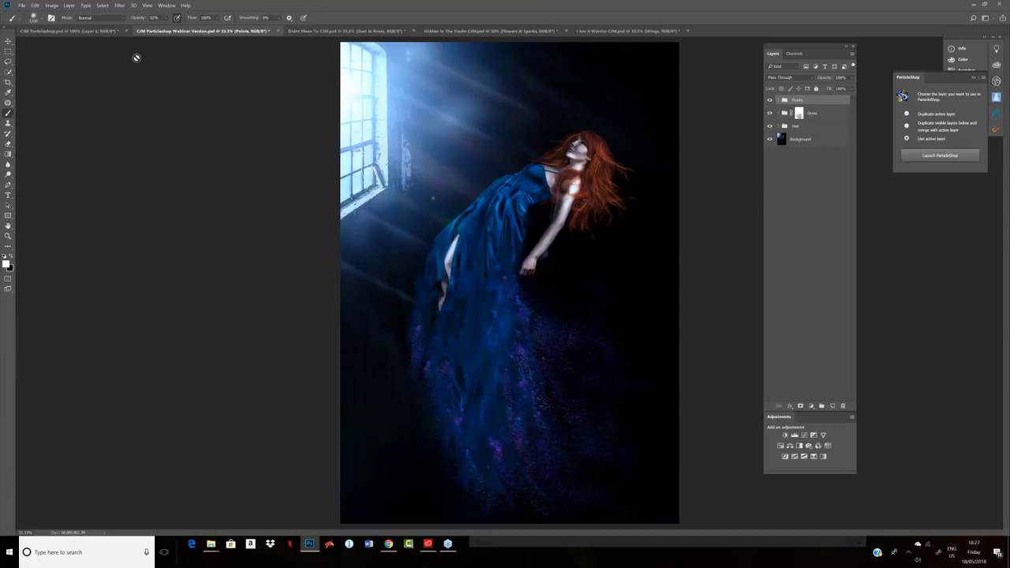
# - Add a Vibrance adjustment layer clipped to the Points group and lower its vibrance and saturation to mute the dots
pyautogui.click(69, 6)
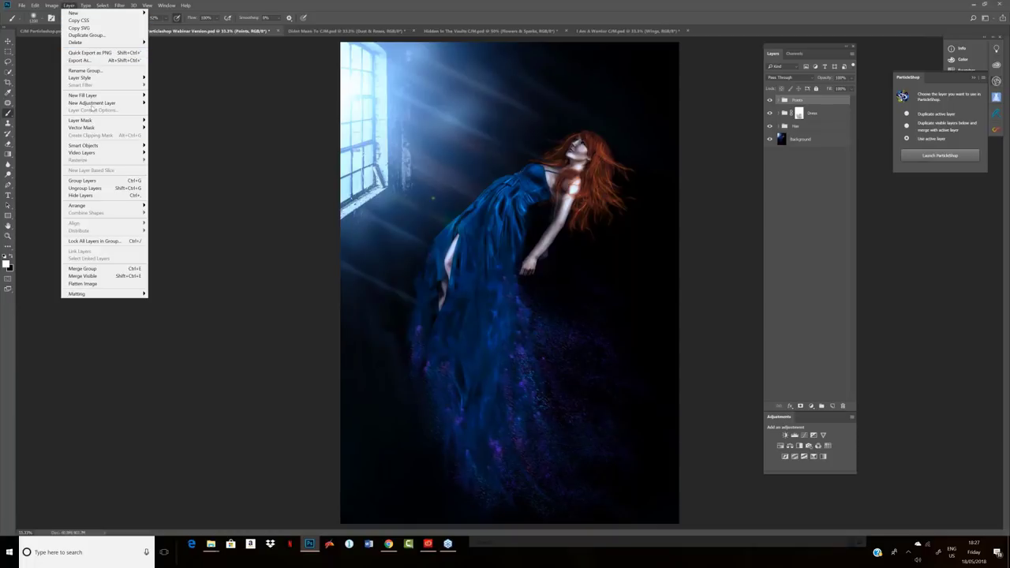
pyautogui.moveTo(102, 106)
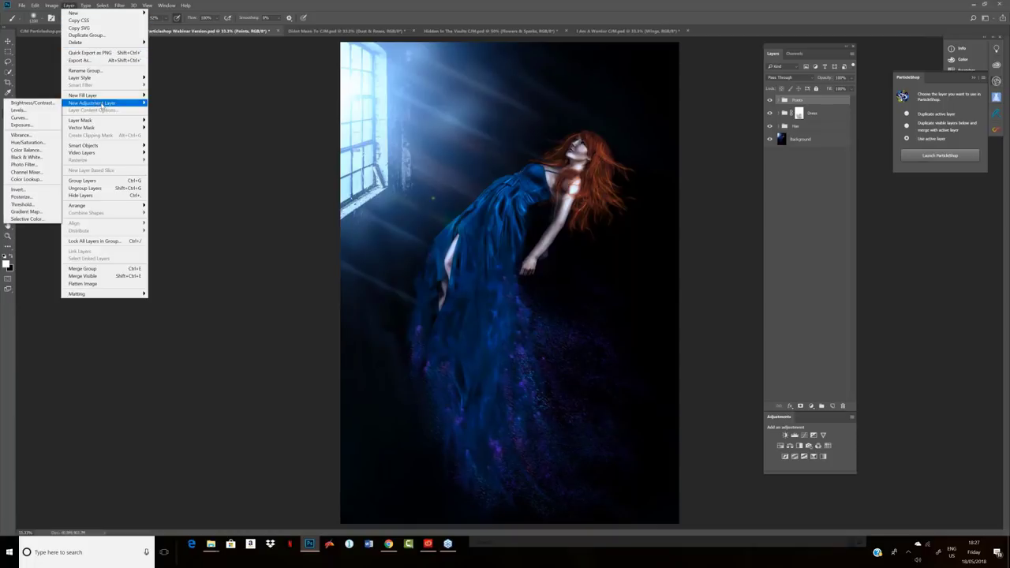
pyautogui.click(37, 136)
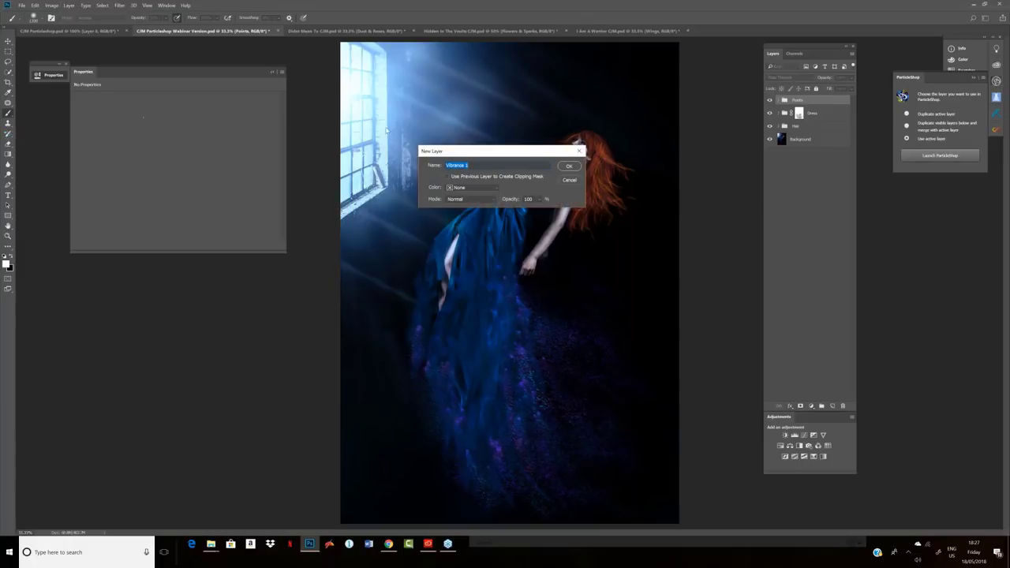
pyautogui.click(447, 177)
pyautogui.click(570, 165)
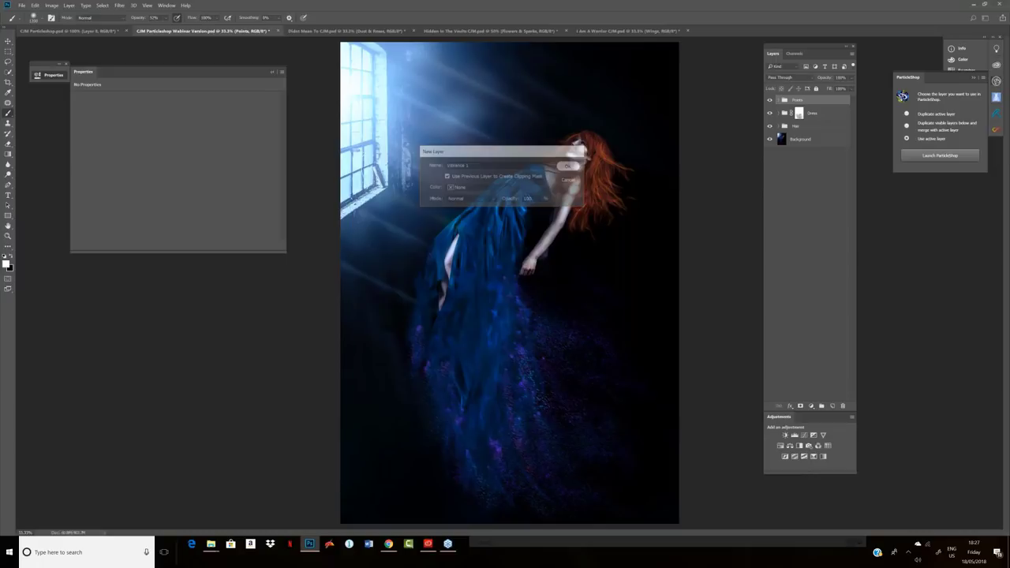
pyautogui.moveTo(156, 106)
pyautogui.mouseDown()
pyautogui.moveTo(147, 107)
pyautogui.moveTo(155, 122)
pyautogui.mouseUp()
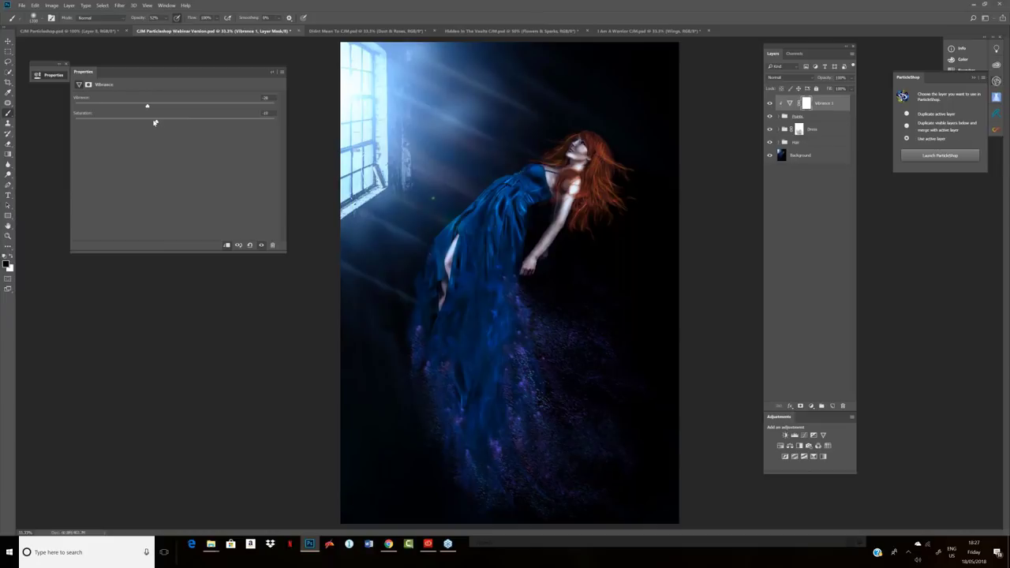
pyautogui.moveTo(143, 122); pyautogui.dragTo(118, 123)
pyautogui.click(272, 72)
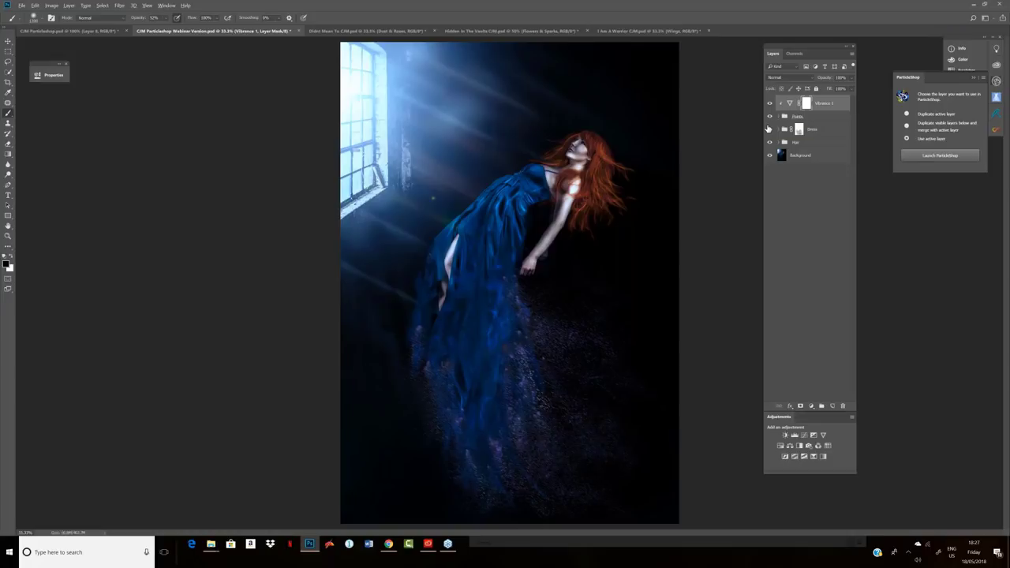
# - Stamp all visible layers onto a new layer and send it to ParticleShop
pyautogui.hotkey('ctrl', 'shift', 'alt', 'n')
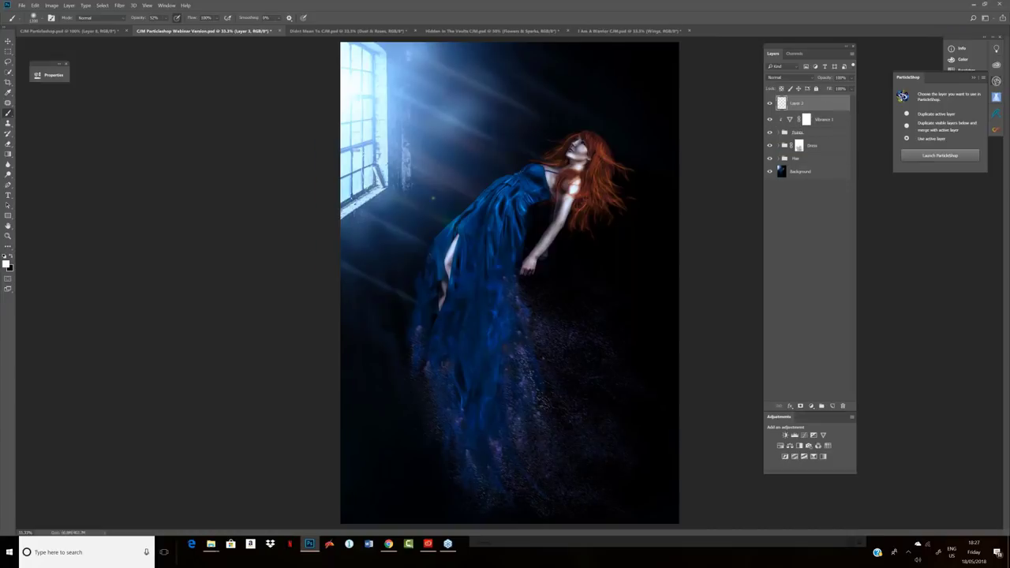
pyautogui.hotkey('ctrl', 'shift', 'alt', 'e')
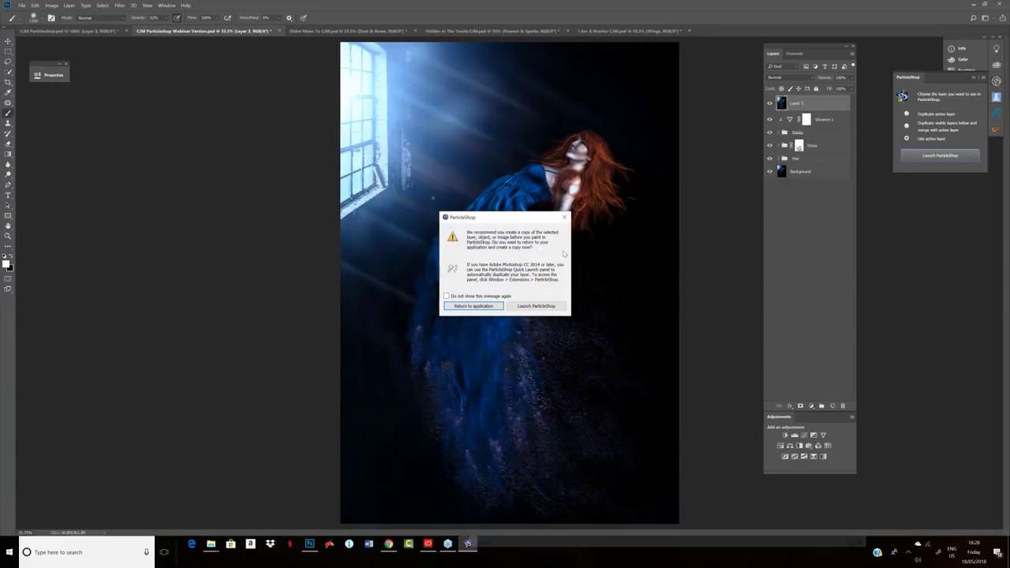
pyautogui.click(520, 309)
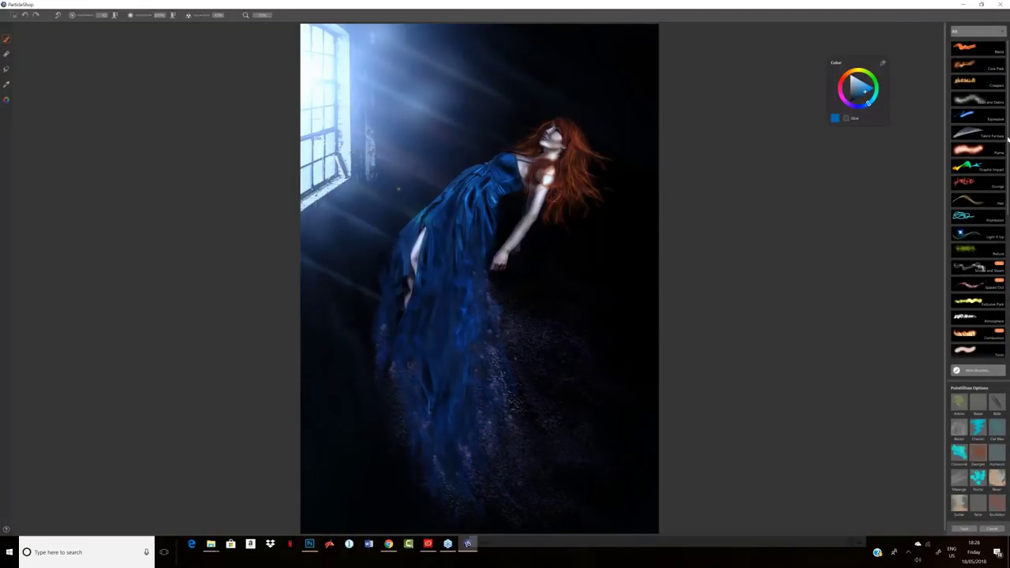
# - Choose the Bubbles brush from the Wedding collection, pick a pale cyan color and adjust the brush size
pyautogui.scroll(-2, 978, 205)
pyautogui.scroll(-10, 978, 237)
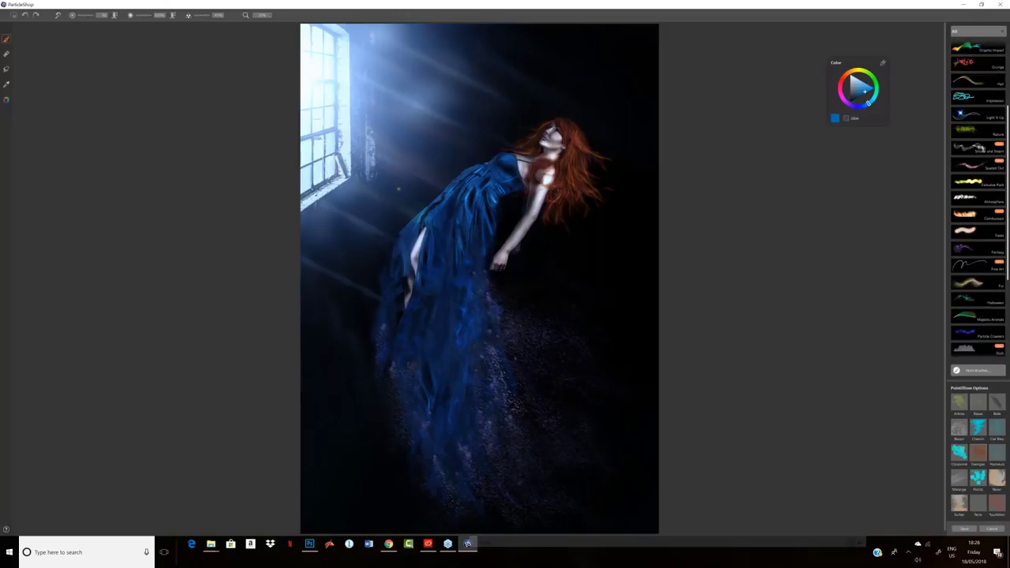
pyautogui.scroll(-5, 972, 197)
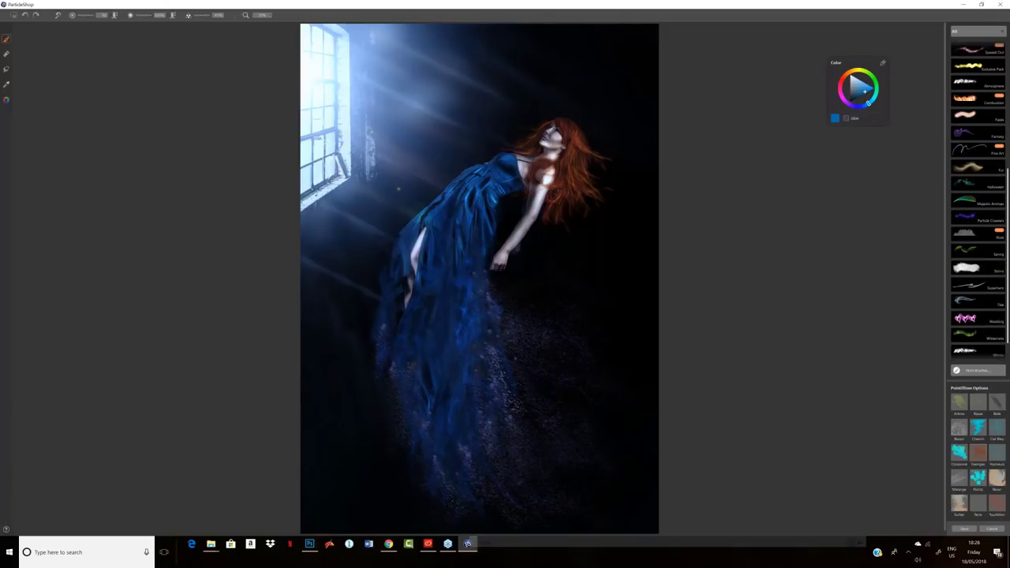
pyautogui.click(966, 308)
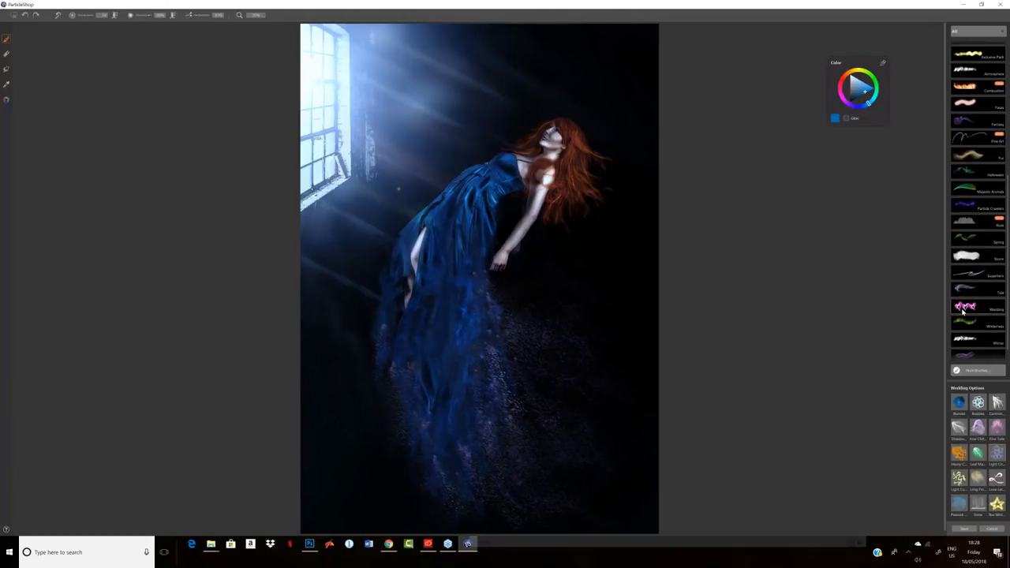
pyautogui.click(977, 405)
pyautogui.moveTo(863, 90); pyautogui.dragTo(874, 94)
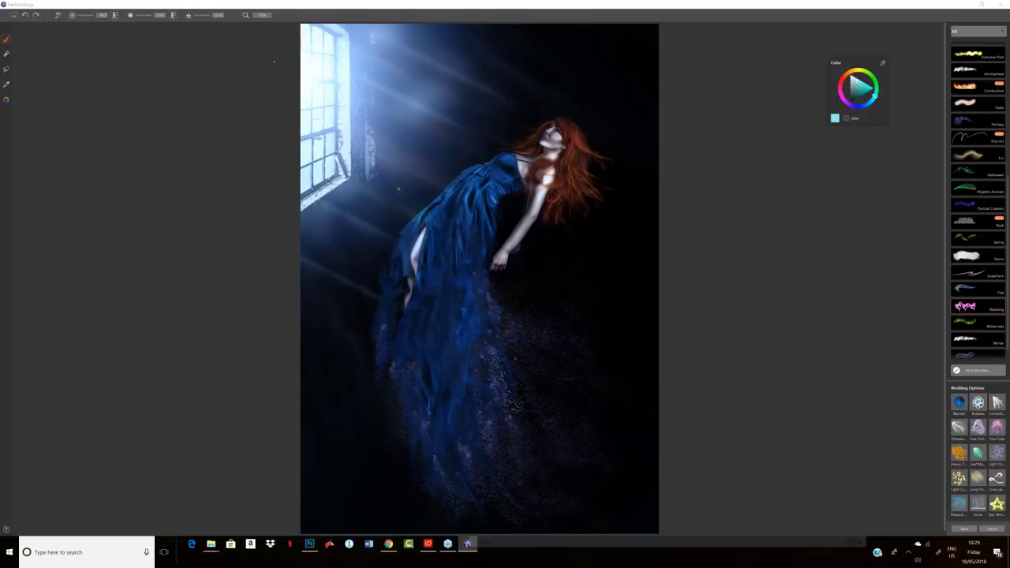
pyautogui.click(89, 17)
# - Stamp single pale cyan bubbles around the woman, above her head, near the window and in the darkness beside her hair and hand
pyautogui.click(554, 100)
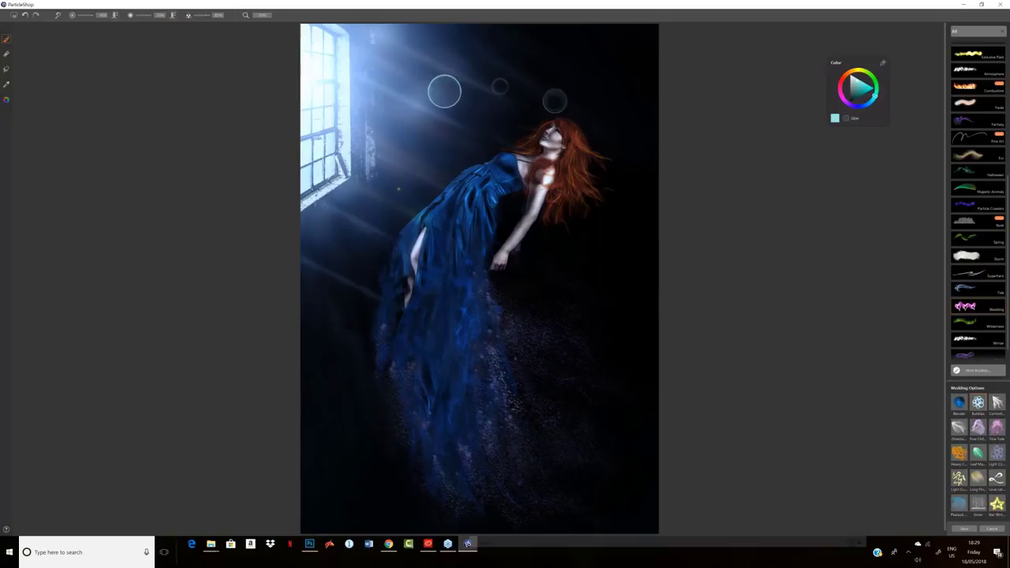
pyautogui.click(626, 189)
pyautogui.click(399, 161)
pyautogui.click(382, 49)
pyautogui.click(385, 237)
pyautogui.click(619, 98)
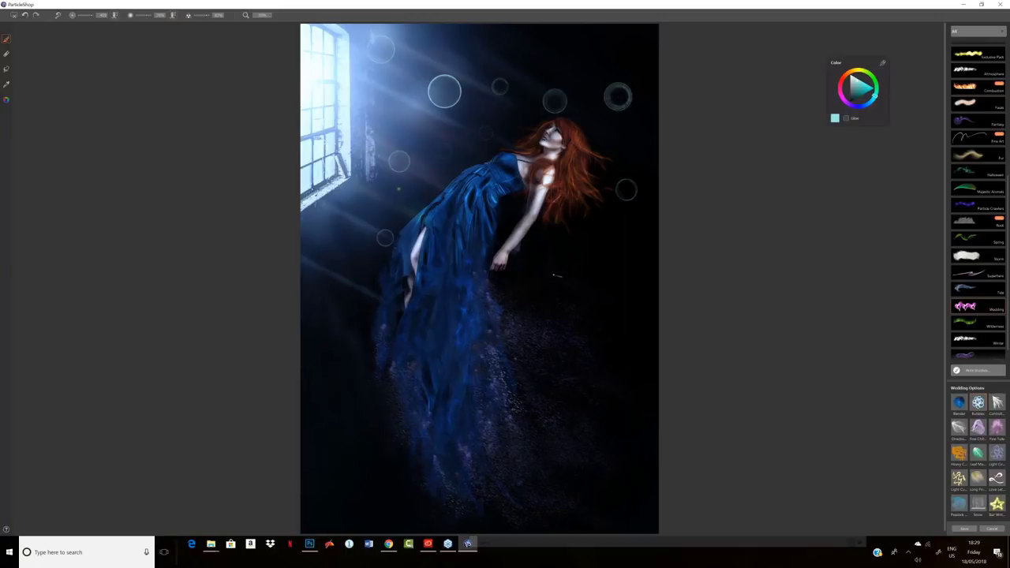
pyautogui.click(554, 264)
pyautogui.click(591, 227)
pyautogui.click(601, 293)
pyautogui.click(627, 245)
pyautogui.click(621, 129)
pyautogui.click(449, 53)
# - Paint thin curving trails around the bubbles beside the woman's hand with another Wedding brush, undoing the first misplaced strokes
pyautogui.click(997, 454)
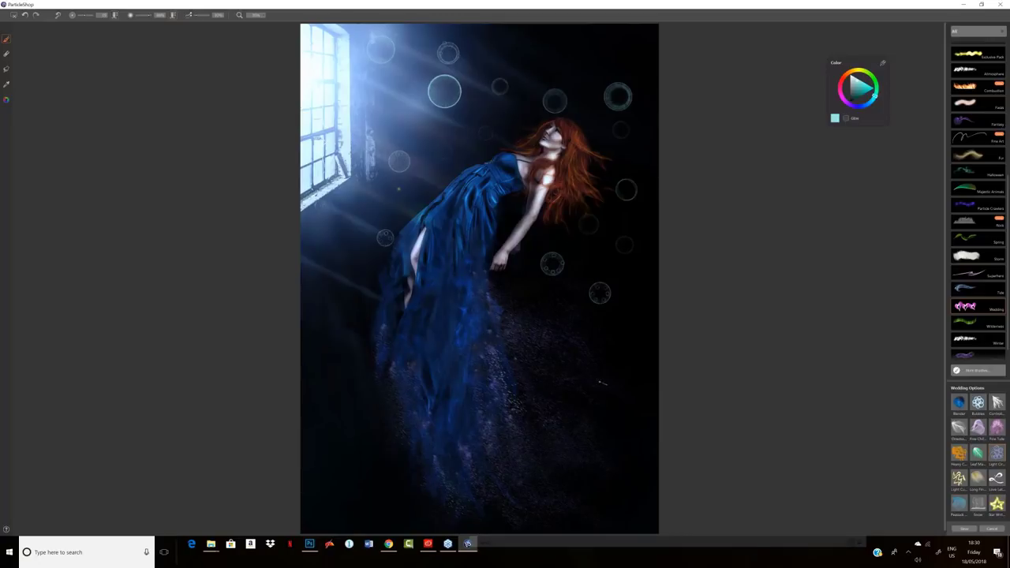
pyautogui.moveTo(597, 303)
pyautogui.mouseDown()
pyautogui.moveTo(624, 309)
pyautogui.moveTo(606, 278)
pyautogui.moveTo(621, 270)
pyautogui.mouseUp()
pyautogui.hotkey('ctrl', 'z')
pyautogui.hotkey('ctrl', 'z')
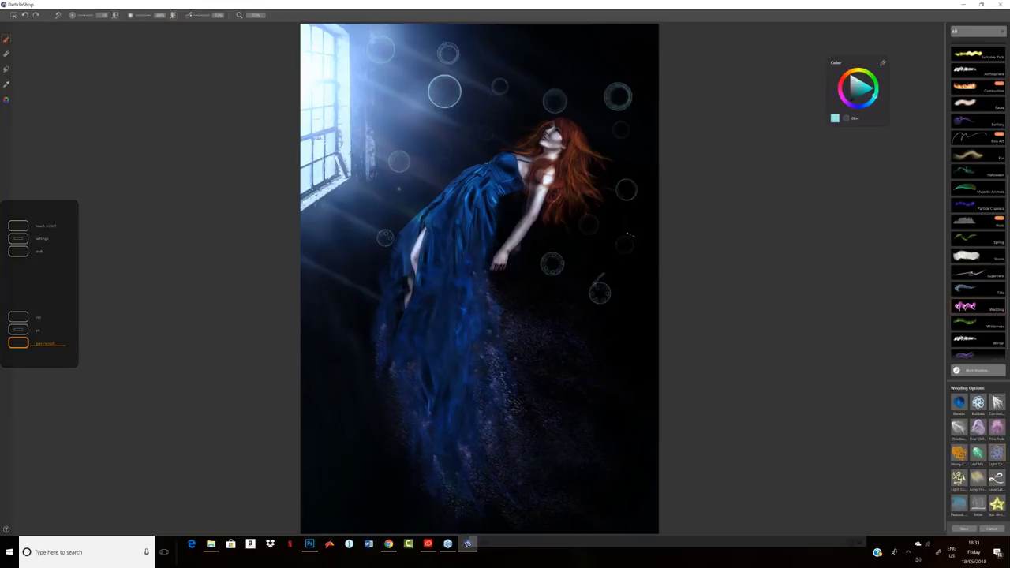
pyautogui.moveTo(621, 239)
pyautogui.mouseDown()
pyautogui.moveTo(652, 254)
pyautogui.moveTo(669, 238)
pyautogui.moveTo(616, 250)
pyautogui.moveTo(627, 273)
pyautogui.mouseUp()
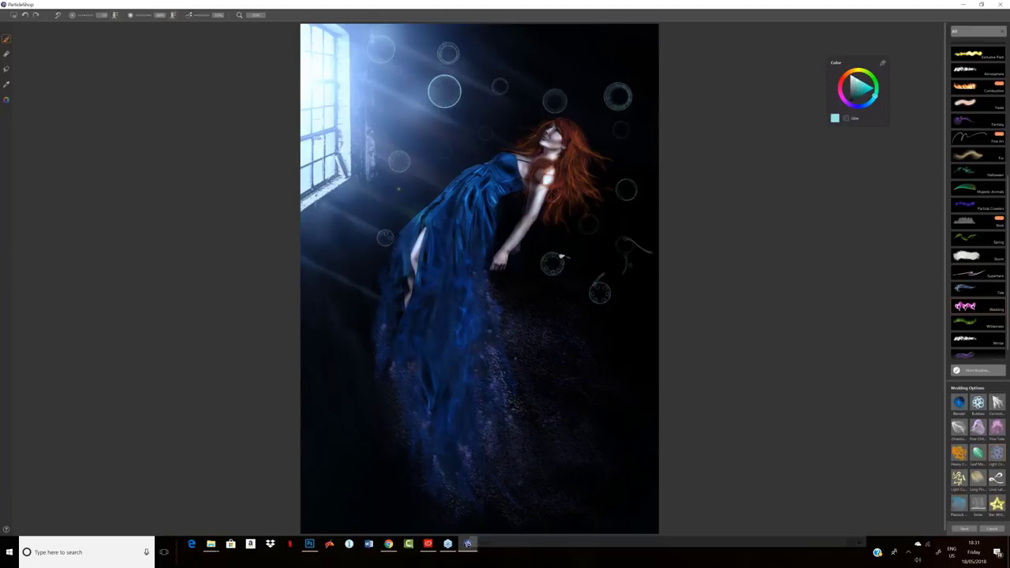
pyautogui.moveTo(562, 272); pyautogui.dragTo(568, 301)
pyautogui.moveTo(543, 265); pyautogui.dragTo(527, 274)
pyautogui.moveTo(547, 280); pyautogui.dragTo(543, 300)
pyautogui.moveTo(597, 321); pyautogui.dragTo(599, 337)
pyautogui.moveTo(609, 227); pyautogui.dragTo(607, 241)
# - Add a bubble in the shadow below the window, adjust the brush size and paint a curved trail above the woman's head
pyautogui.click(354, 262)
pyautogui.moveTo(84, 15); pyautogui.dragTo(91, 20)
pyautogui.moveTo(524, 45); pyautogui.dragTo(530, 63)
# - Save only the bubble and trail brushstrokes from ParticleShop and return to Photoshop
pyautogui.click(962, 529)
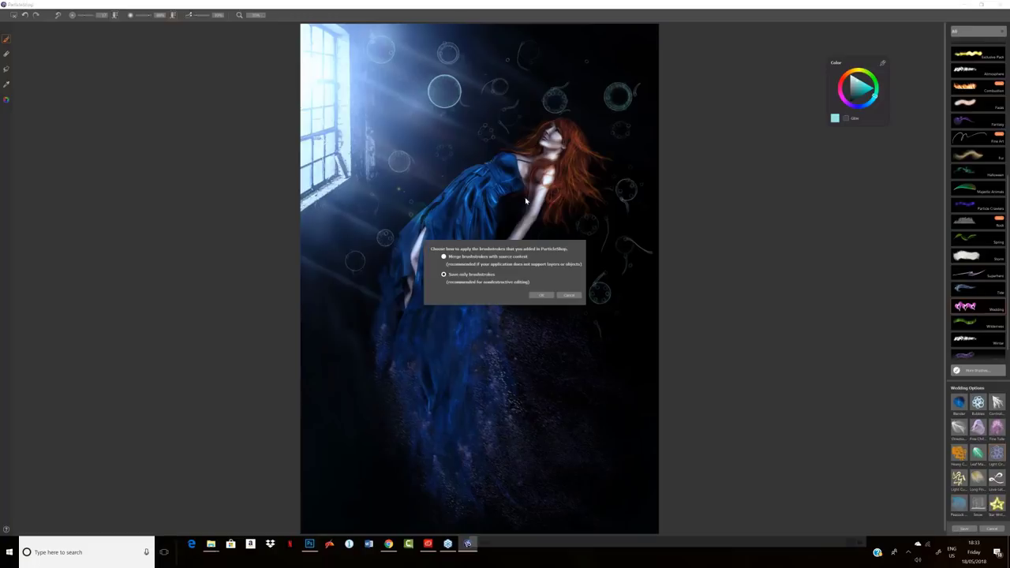
pyautogui.click(443, 274)
pyautogui.click(539, 295)
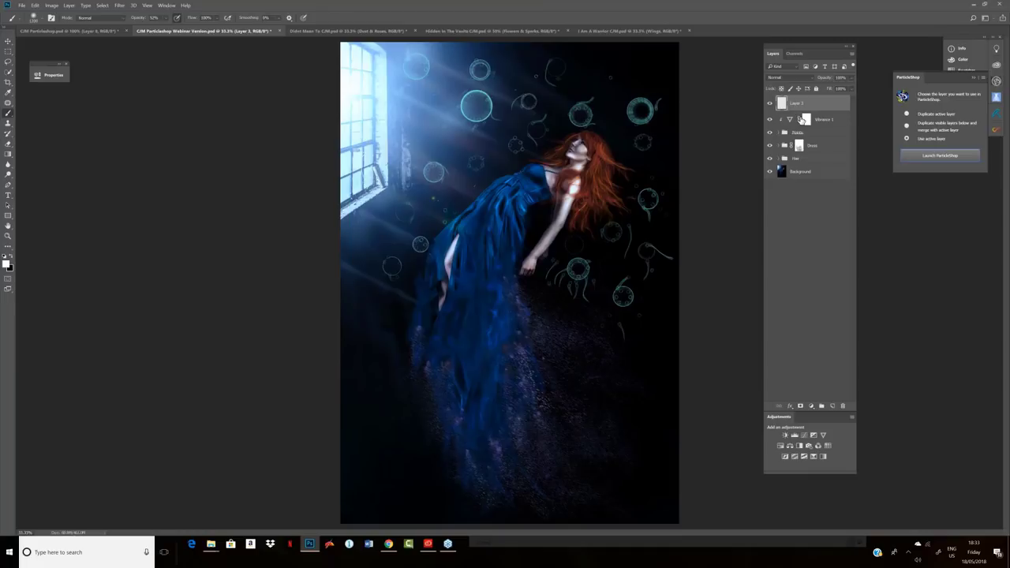
# - Reduce the saturation of the bubble layer to -56 with a Vibrance adjustment
pyautogui.click(52, 5)
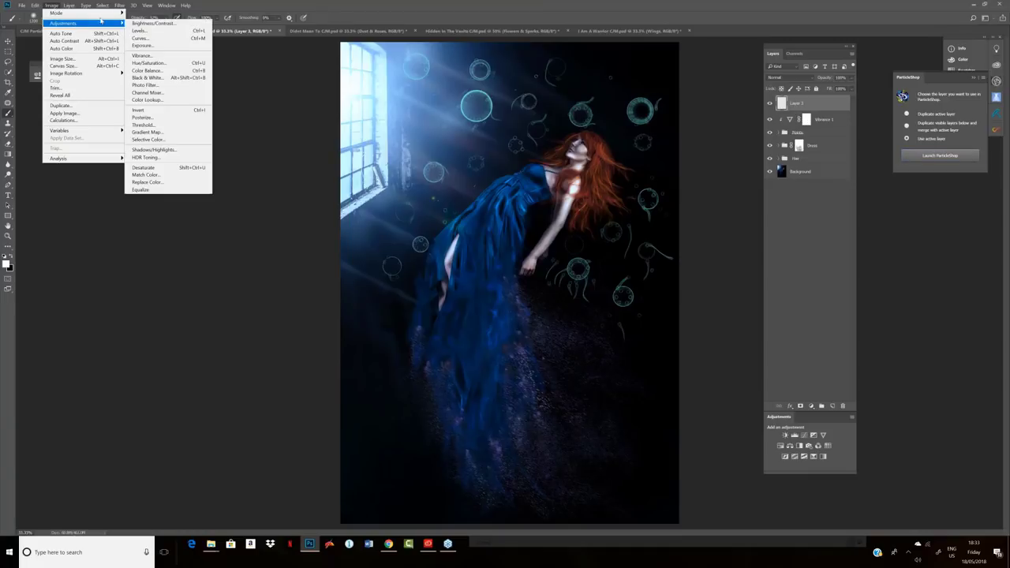
pyautogui.moveTo(118, 24)
pyautogui.click(144, 56)
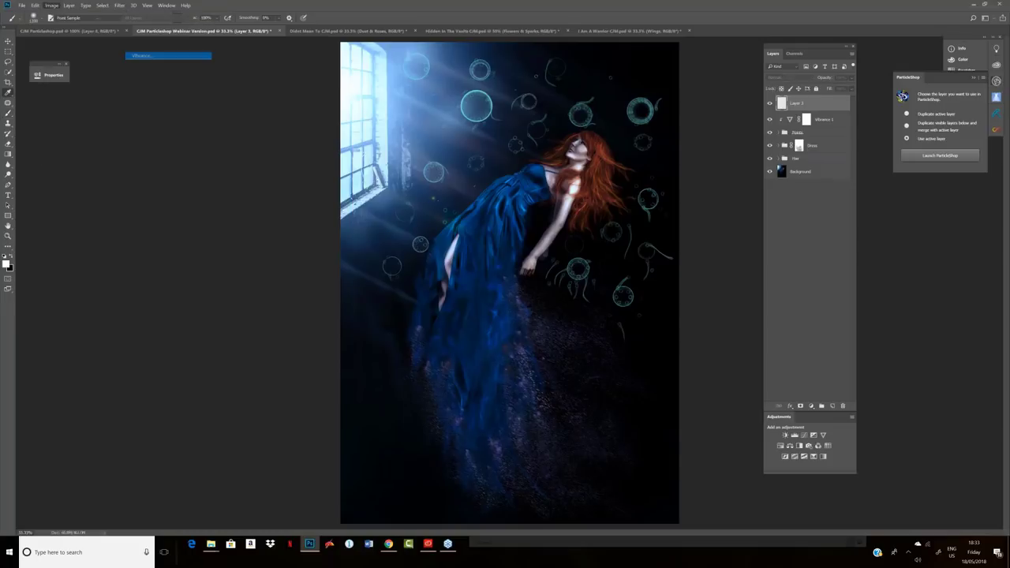
pyautogui.moveTo(484, 201); pyautogui.dragTo(462, 202)
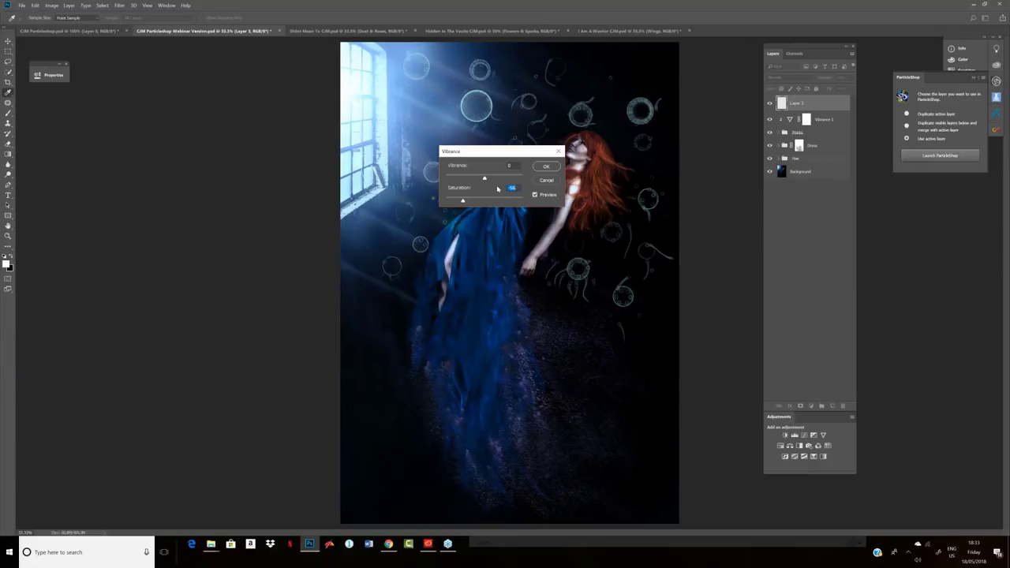
pyautogui.click(544, 167)
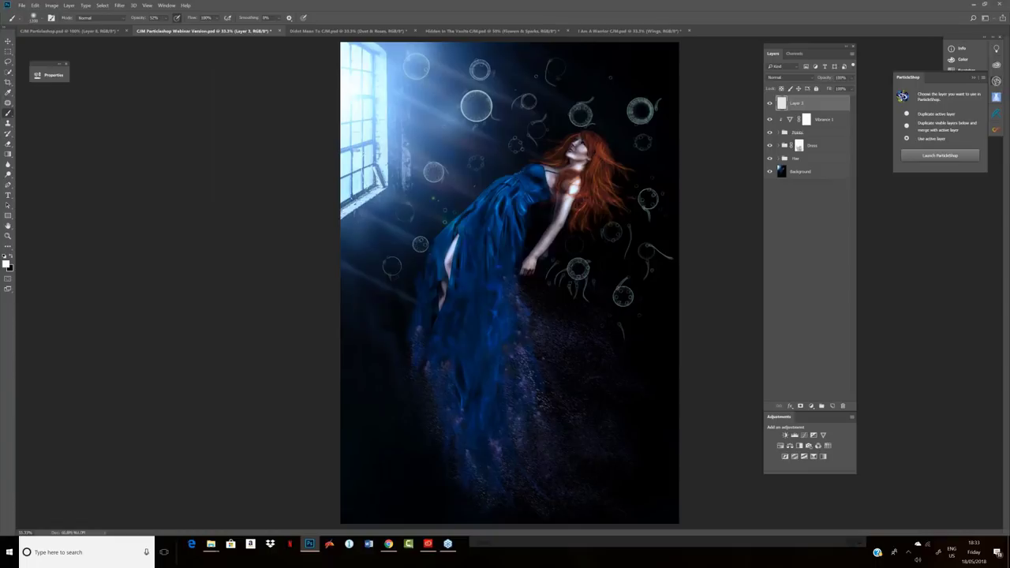
# - Duplicate Layer 3 twice, hide both copies and select the original Layer 3
pyautogui.hotkey('ctrl', 'j')
pyautogui.hotkey('ctrl', 'j')
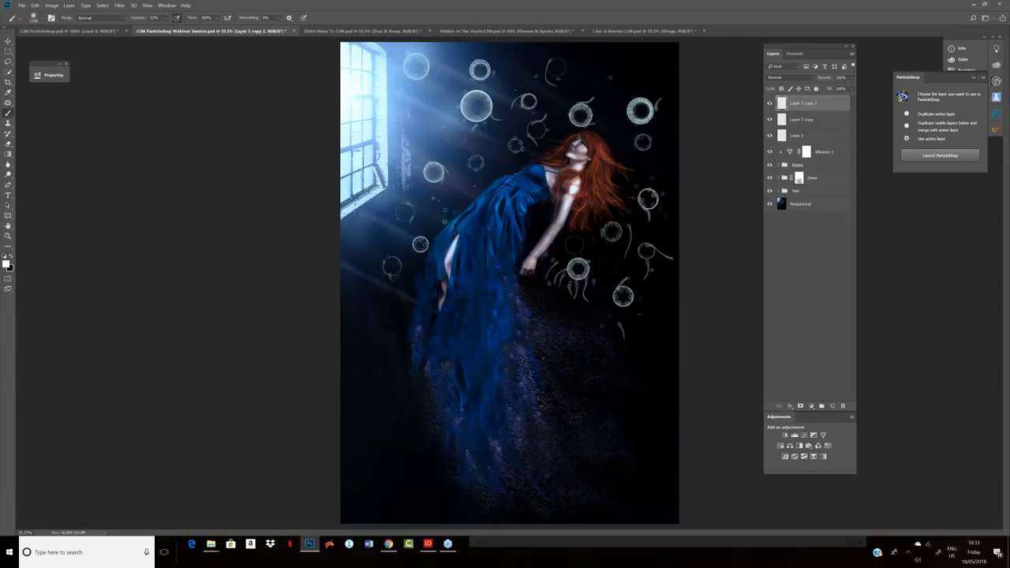
pyautogui.moveTo(769, 103); pyautogui.dragTo(770, 119)
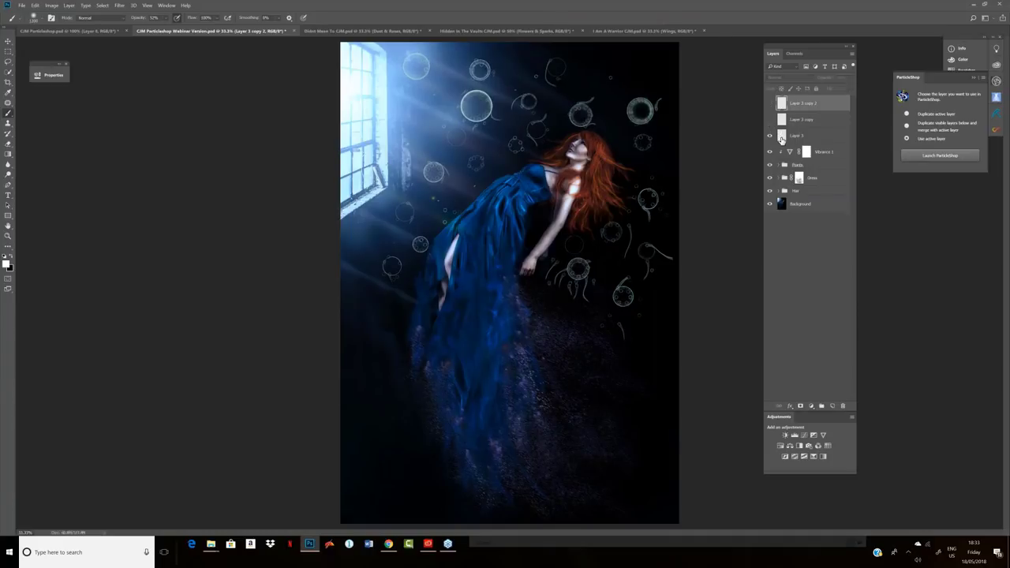
pyautogui.click(777, 137)
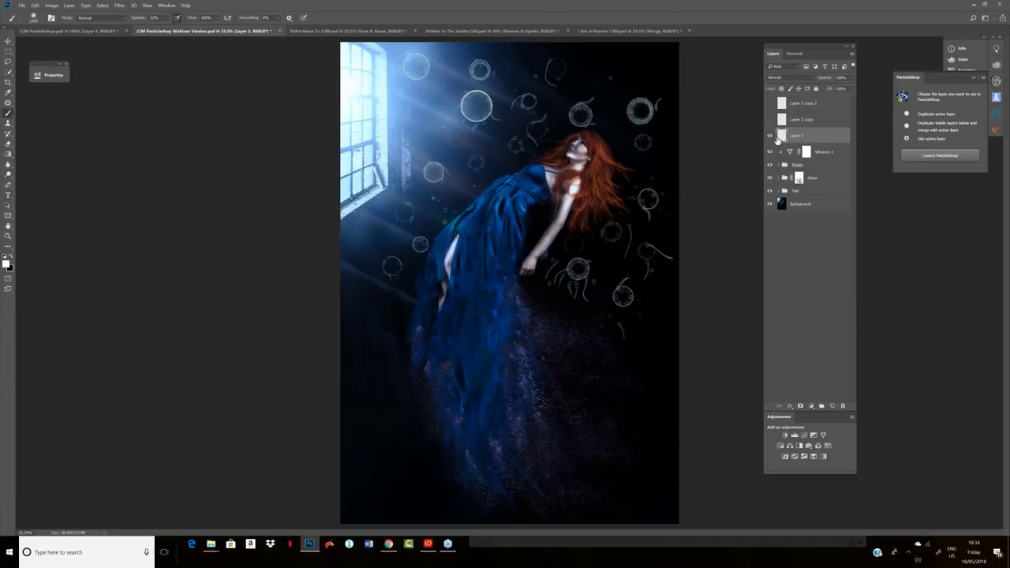
# - Apply a Gaussian Blur with a 64-pixel radius to Layer 3
pyautogui.click(119, 5)
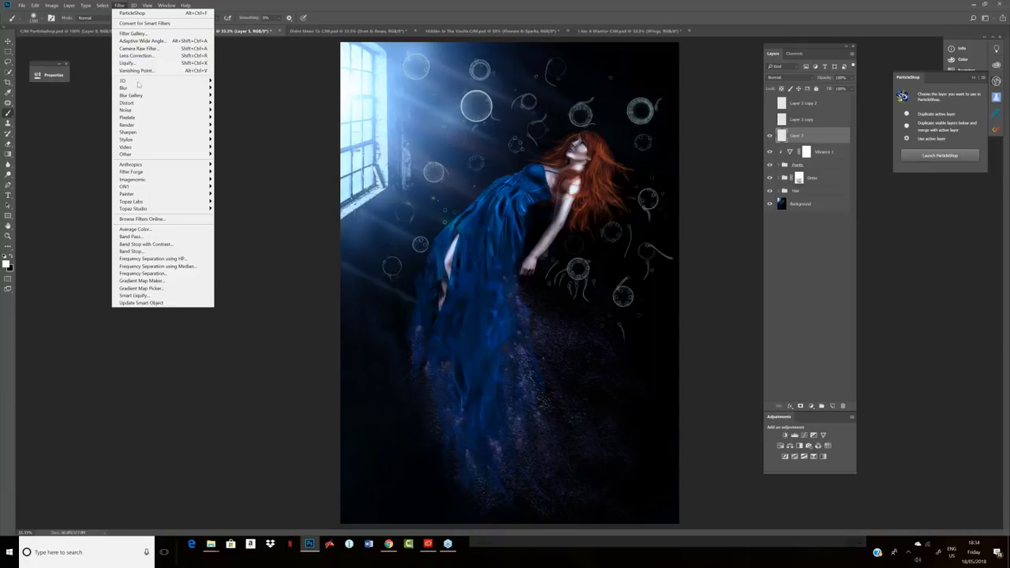
pyautogui.moveTo(127, 87)
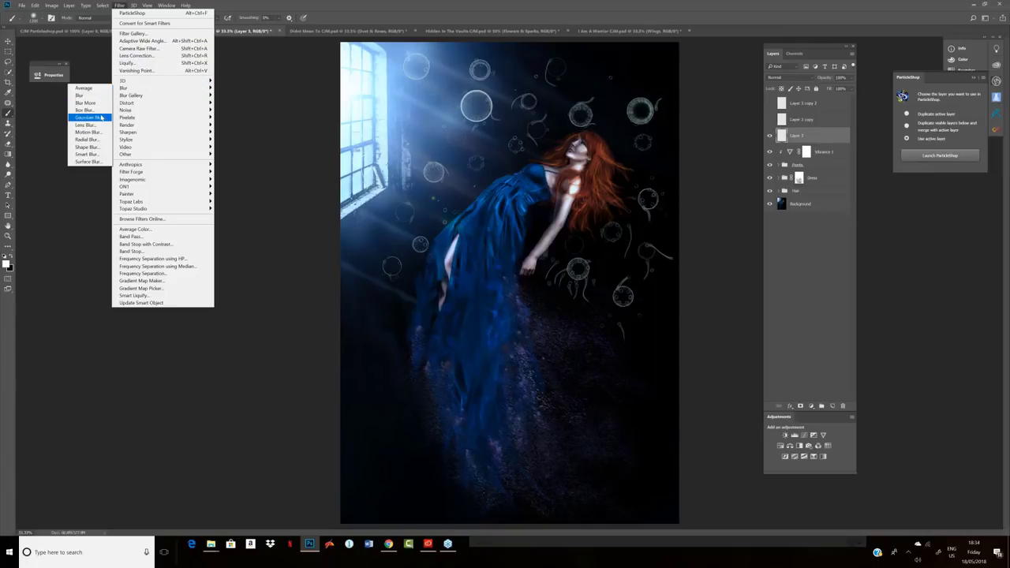
pyautogui.click(99, 117)
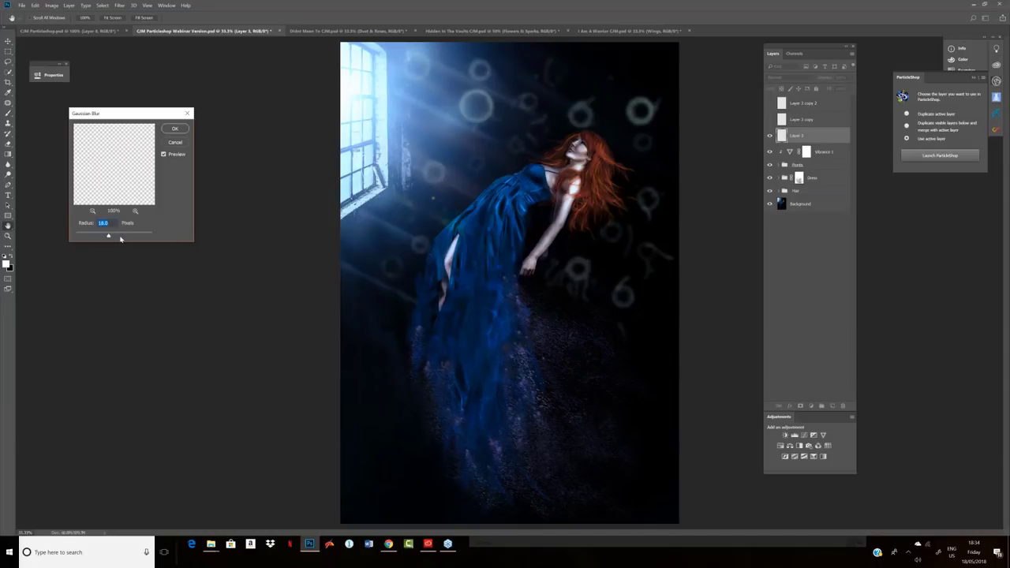
pyautogui.click(120, 237)
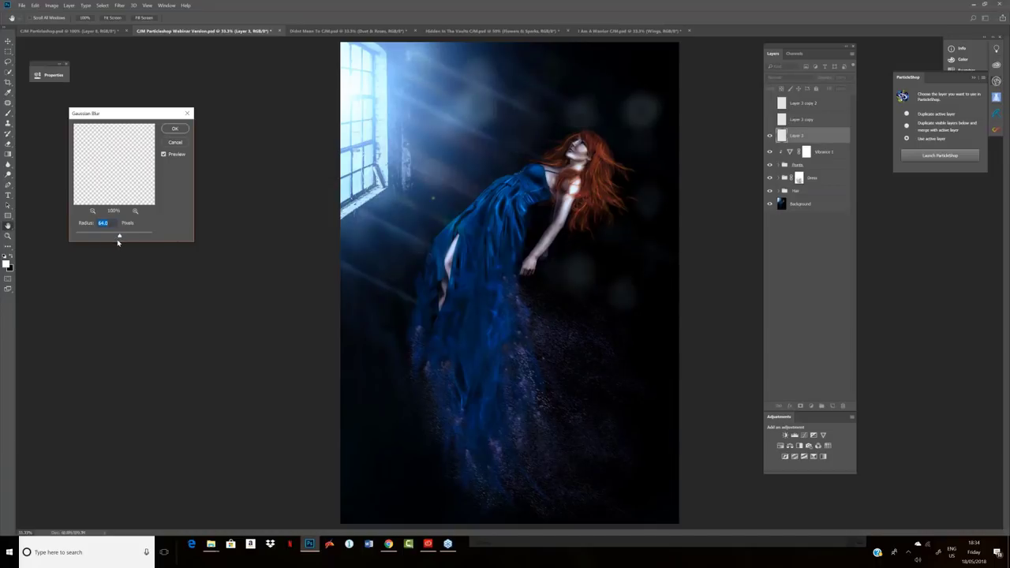
pyautogui.click(175, 130)
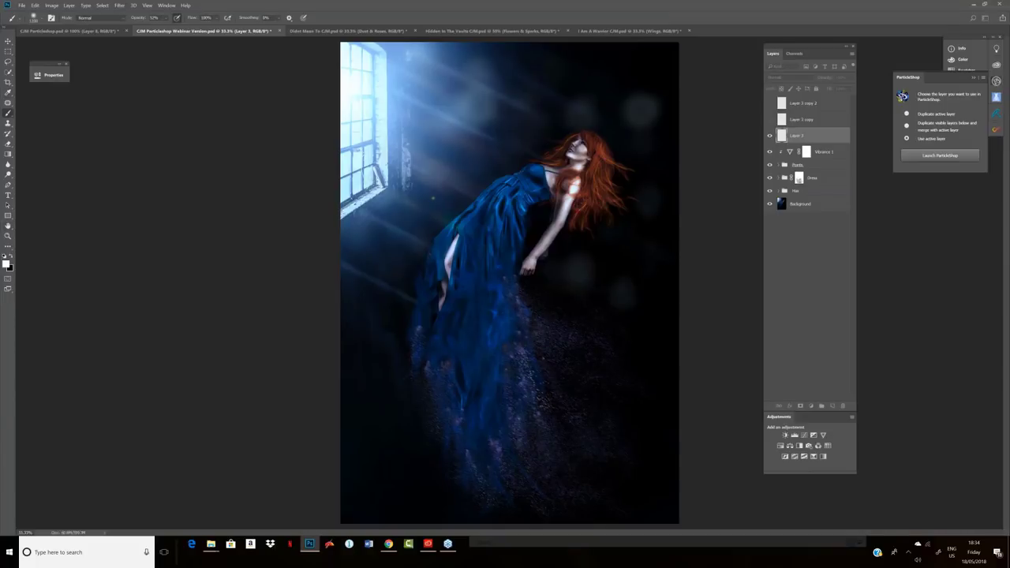
# - Show Layer 3 copy and apply a Motion Blur to it at a -31° angle with an increased distance
pyautogui.click(769, 119)
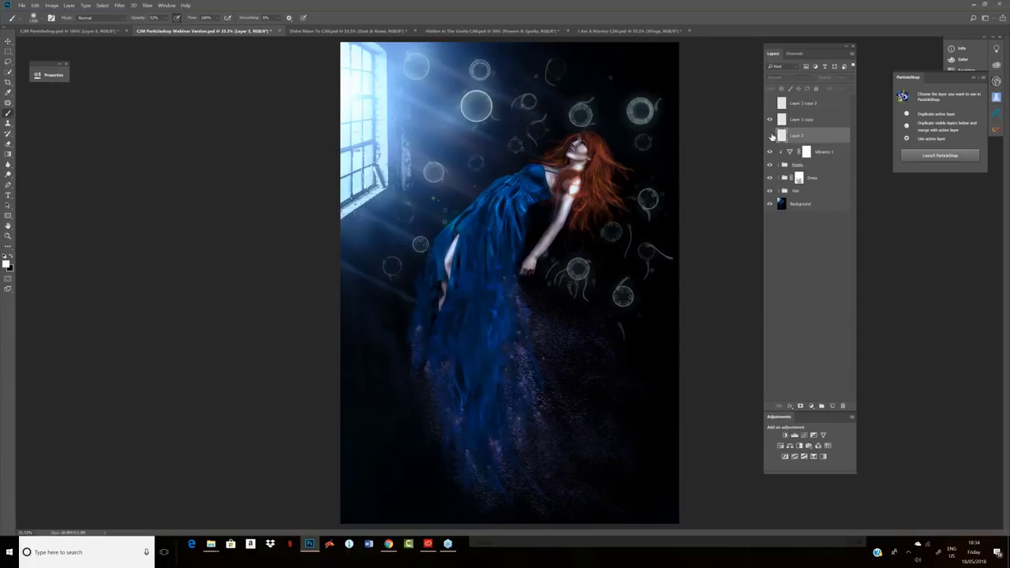
pyautogui.click(770, 136)
pyautogui.click(771, 135)
pyautogui.click(787, 120)
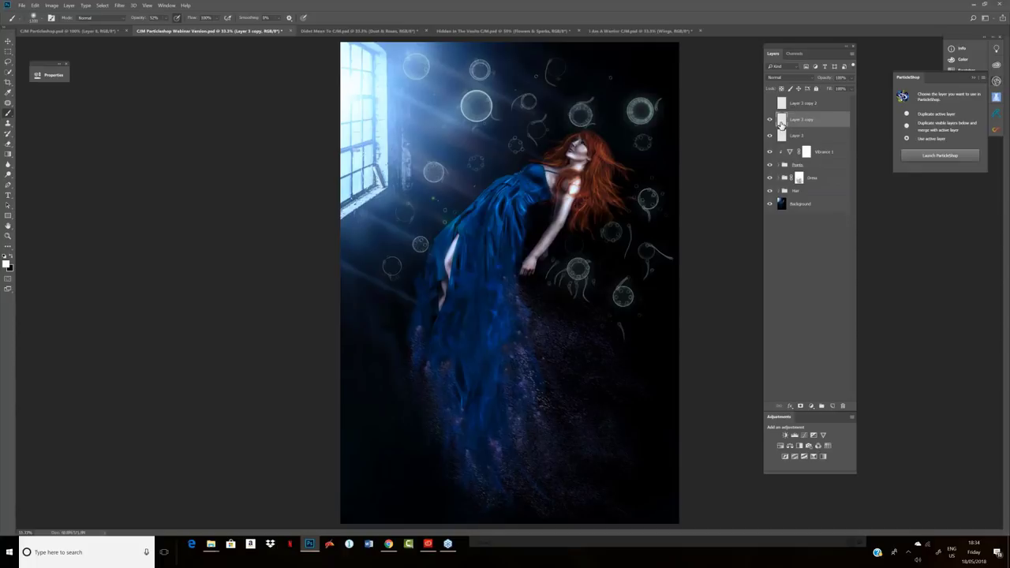
pyautogui.click(119, 5)
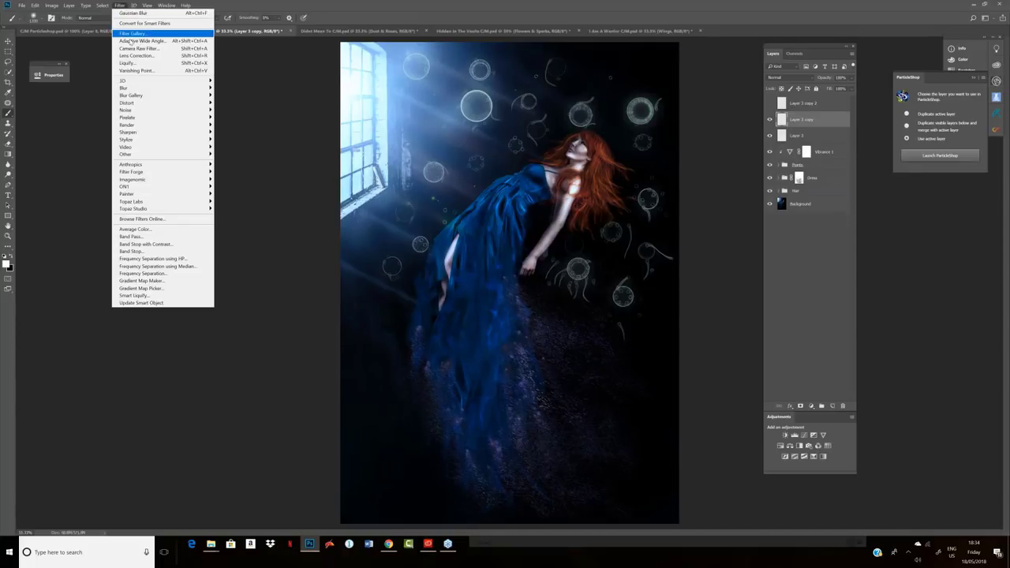
pyautogui.moveTo(125, 88)
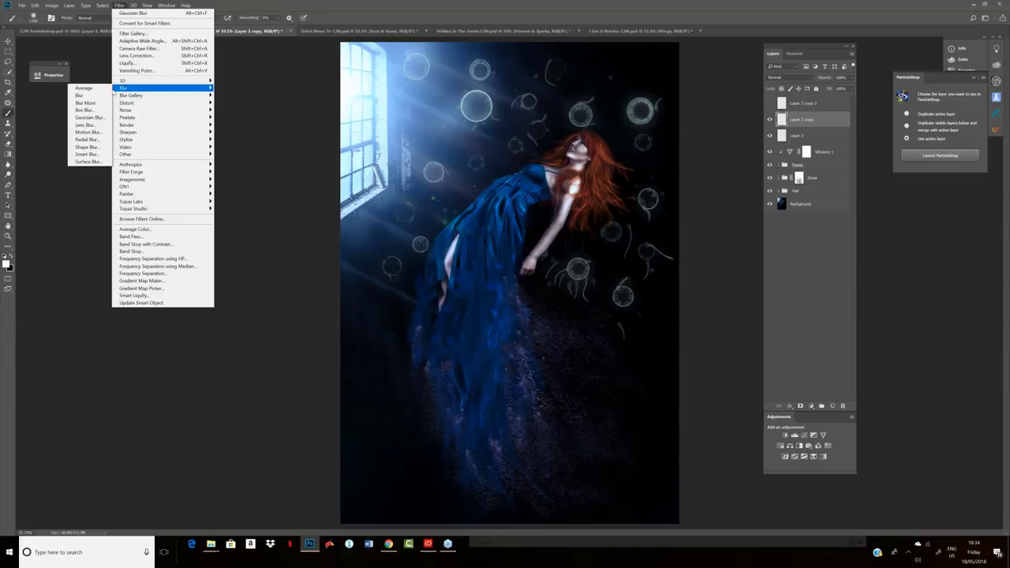
pyautogui.click(88, 131)
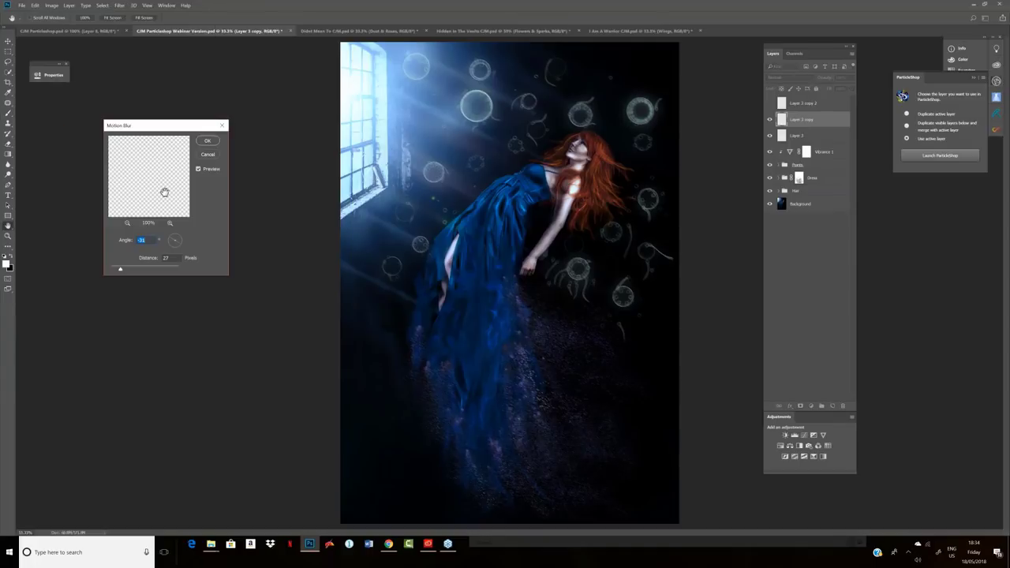
pyautogui.moveTo(137, 270); pyautogui.dragTo(133, 270)
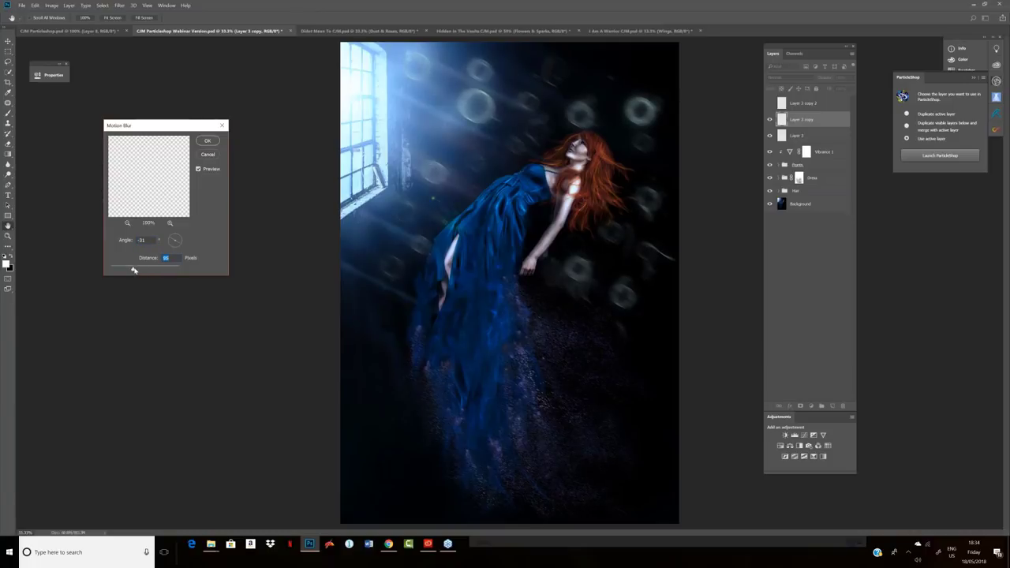
pyautogui.click(208, 141)
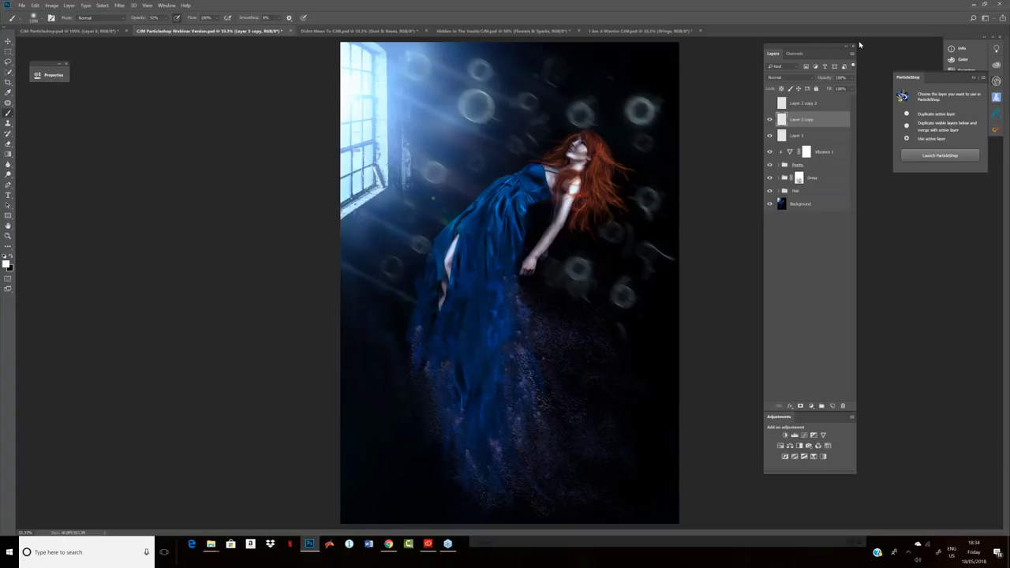
# - Show Layer 3 copy 2 and group it with Layer 3 copy and Layer 3
pyautogui.click(770, 103)
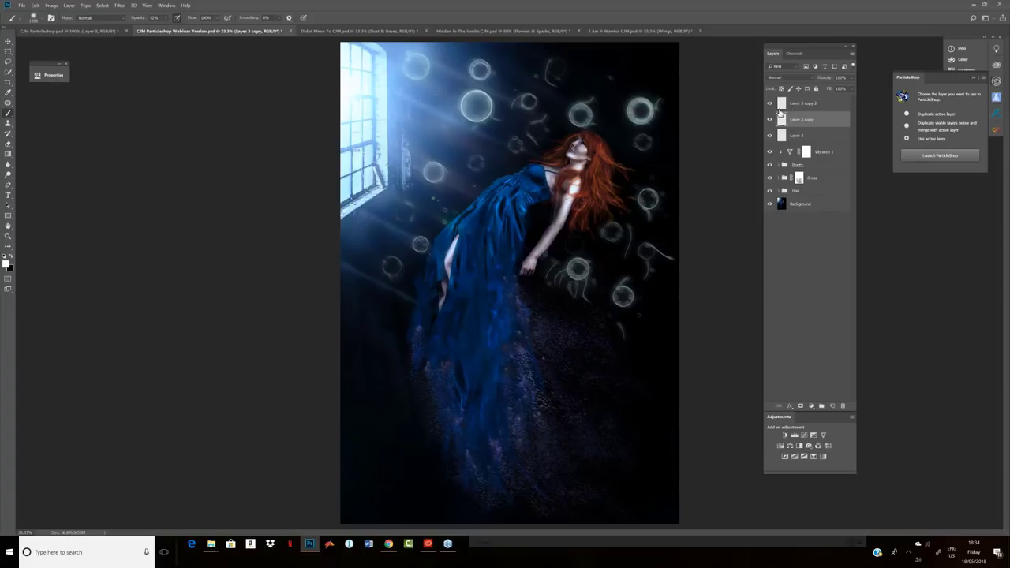
pyautogui.click(794, 106)
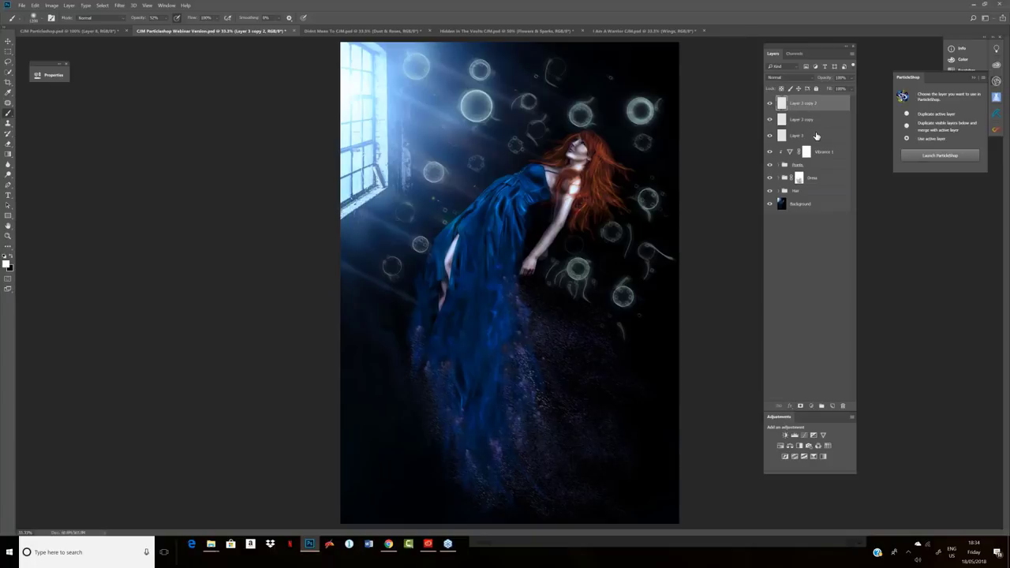
pyautogui.keyDown('shift'); pyautogui.click(816, 137); pyautogui.keyUp('shift')
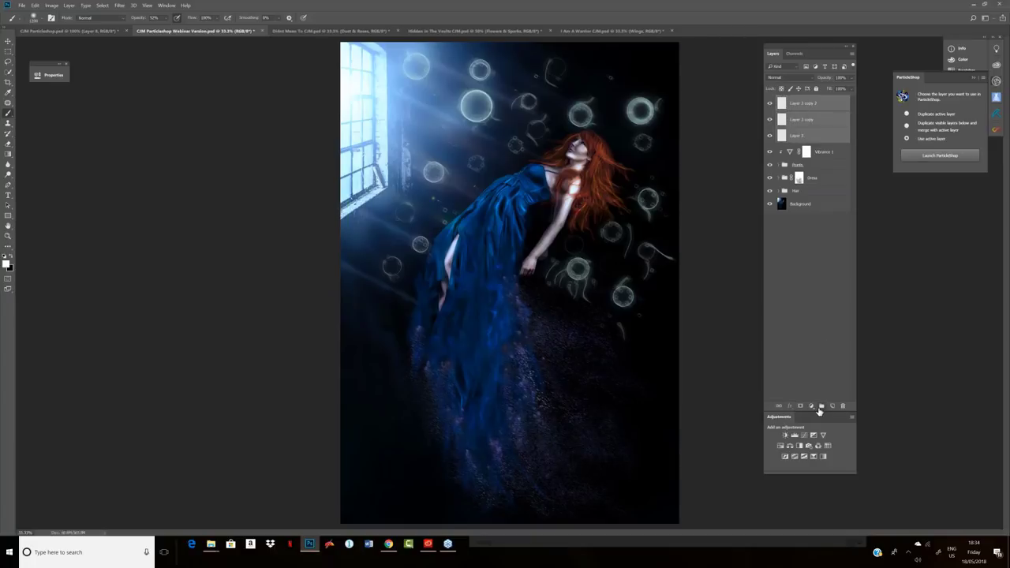
pyautogui.click(821, 405)
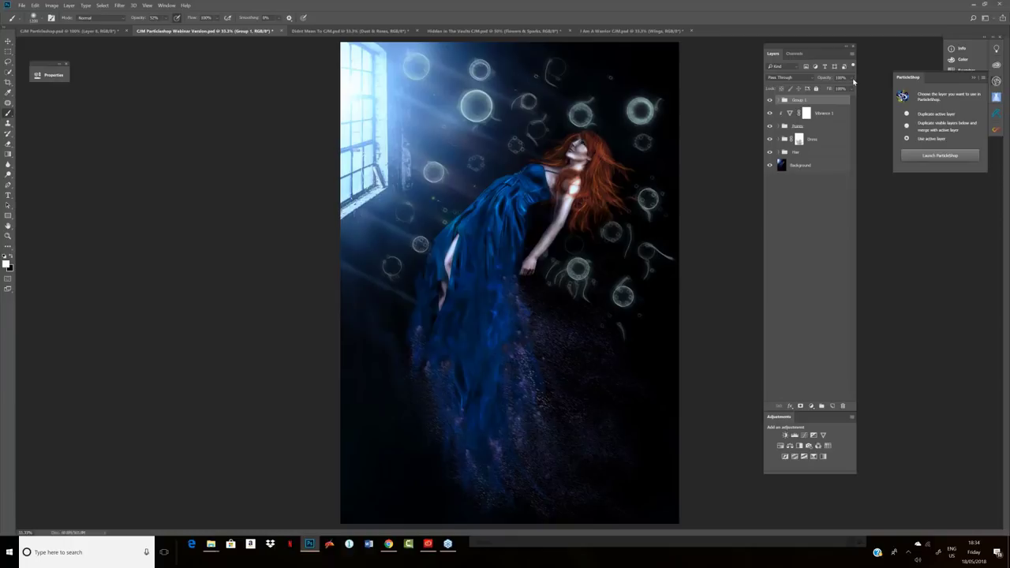
# - Lower Group 1's opacity to 67% and add a layer mask that softens some of the upper bubbles
pyautogui.click(852, 80)
pyautogui.moveTo(838, 88); pyautogui.dragTo(836, 89)
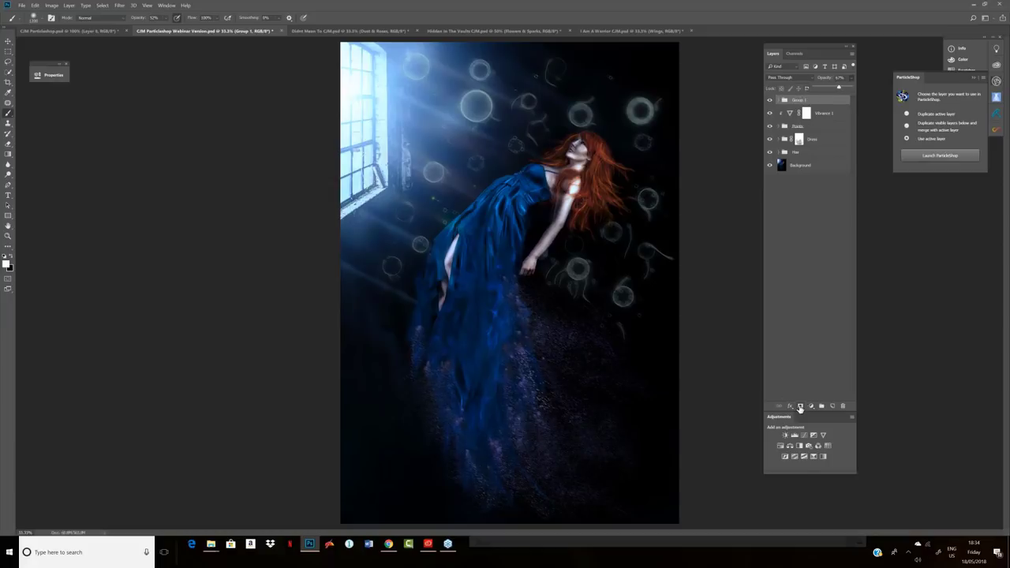
pyautogui.click(801, 406)
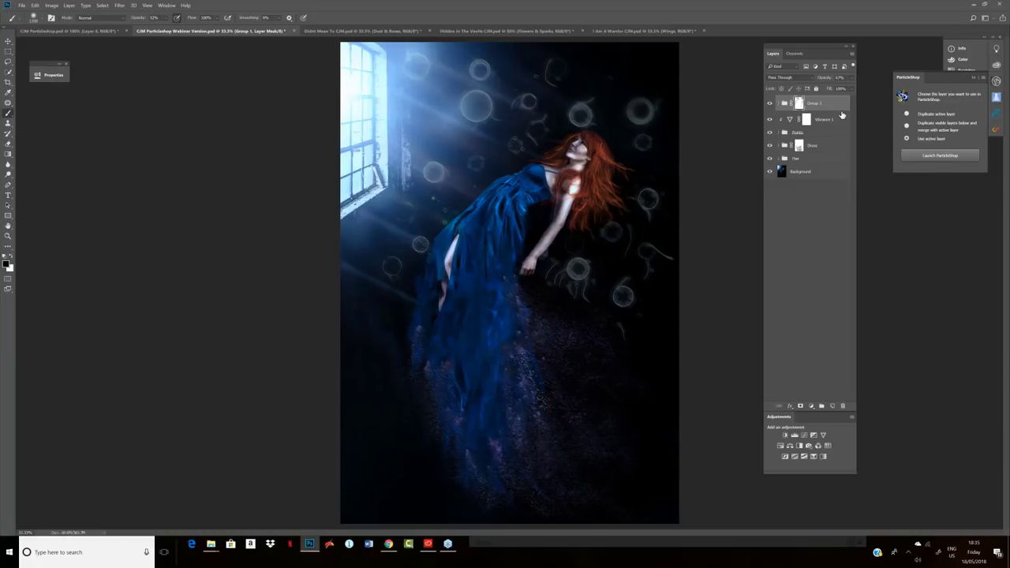
# - Stamp all visible layers into a new top layer and open it in ParticleShop, dismissing the startup offer
pyautogui.hotkey('ctrl', 'shift', 'alt', 'n')
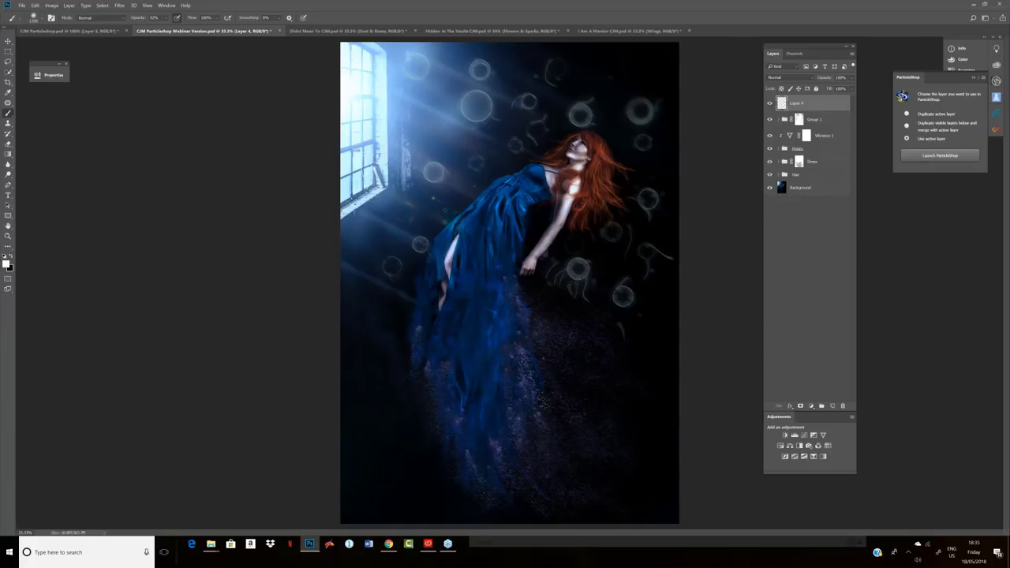
pyautogui.hotkey('ctrl', 'shift', 'alt', 'e')
pyautogui.click(933, 158)
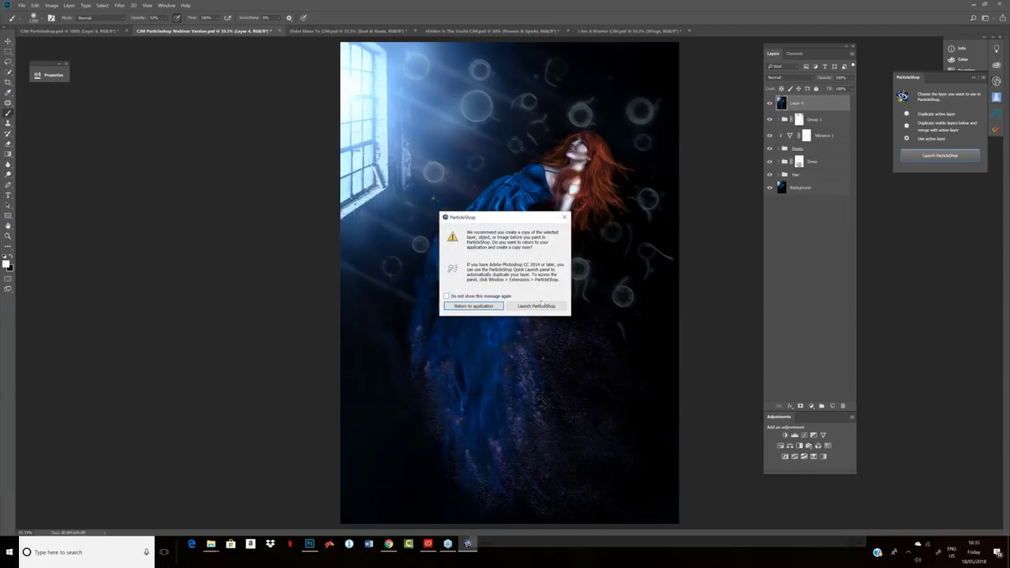
pyautogui.click(473, 306)
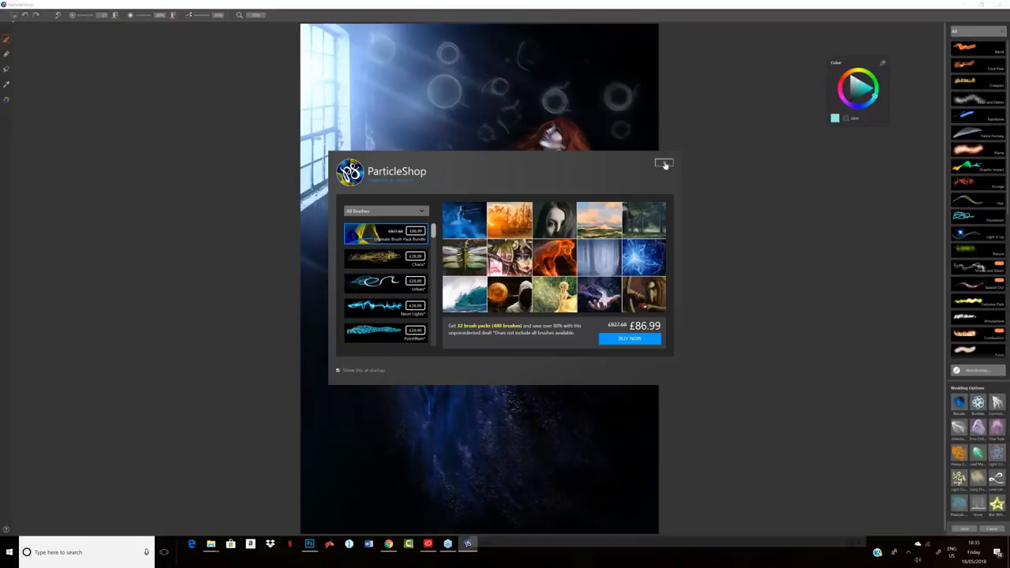
pyautogui.click(664, 164)
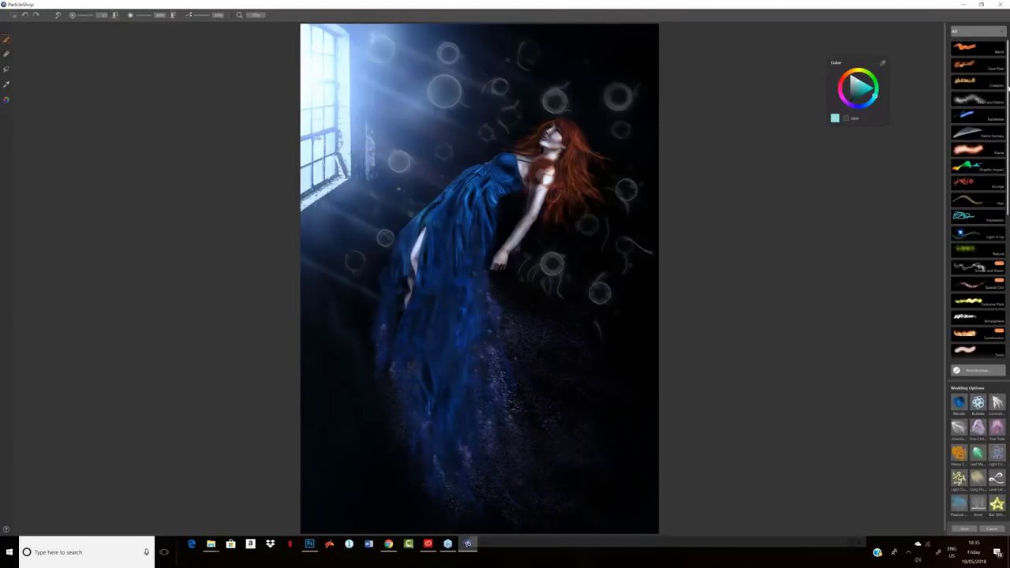
# - Scatter fine specks around the woman and bubbles with the Impression pack's paint splatter brush, undoing unwanted strokes
pyautogui.scroll(-5, 977, 268)
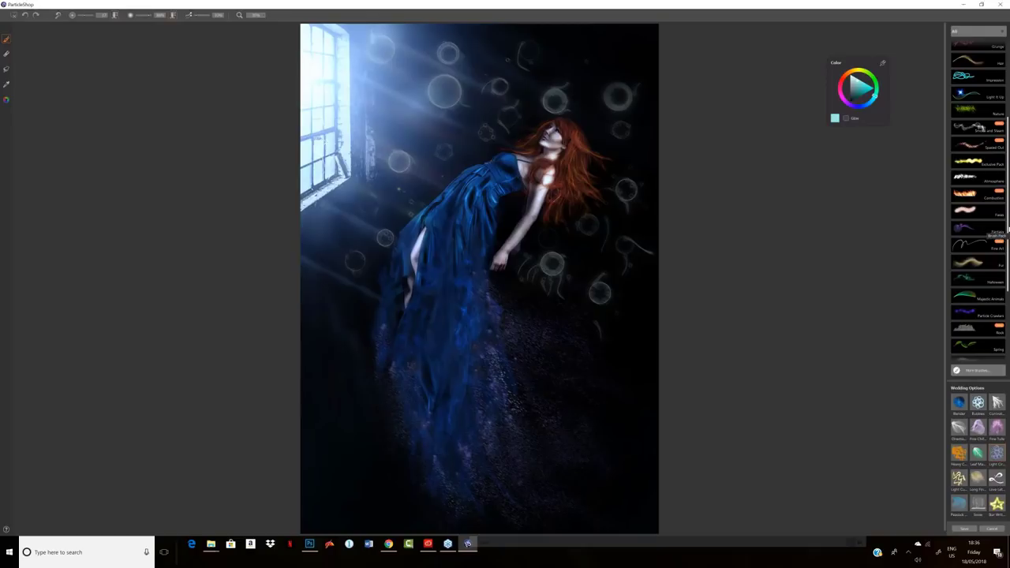
pyautogui.click(985, 80)
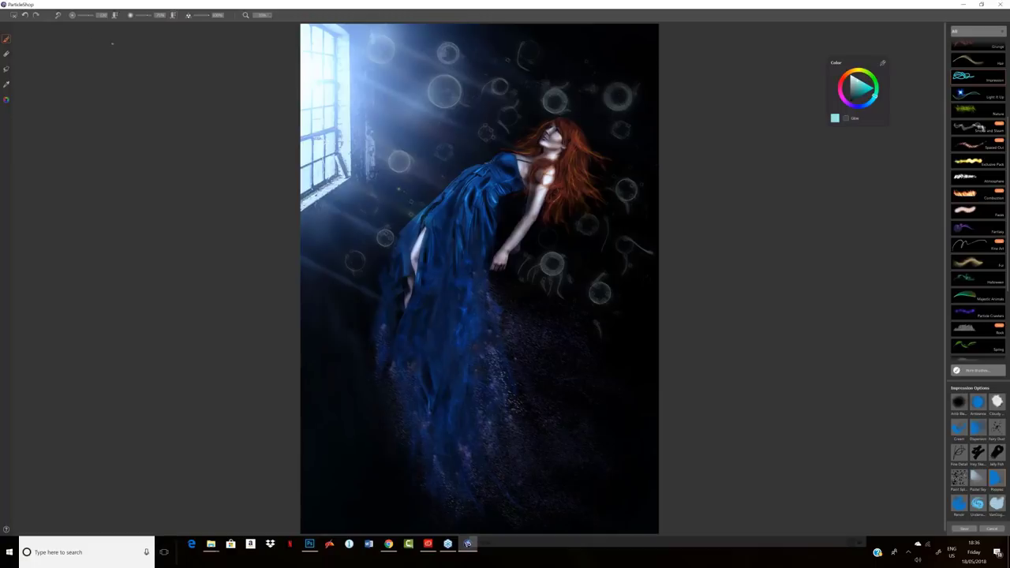
pyautogui.click(8, 55)
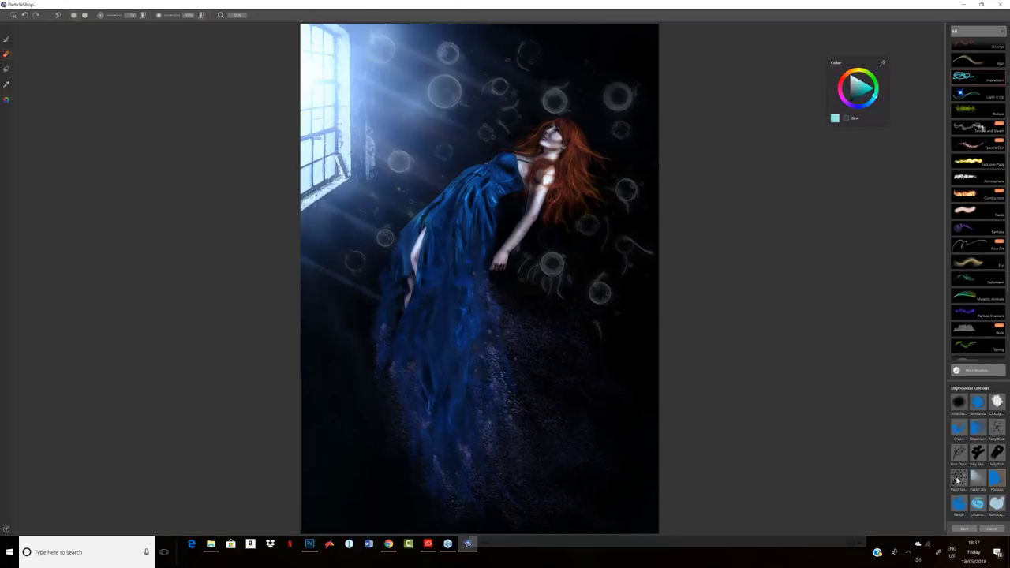
pyautogui.click(959, 480)
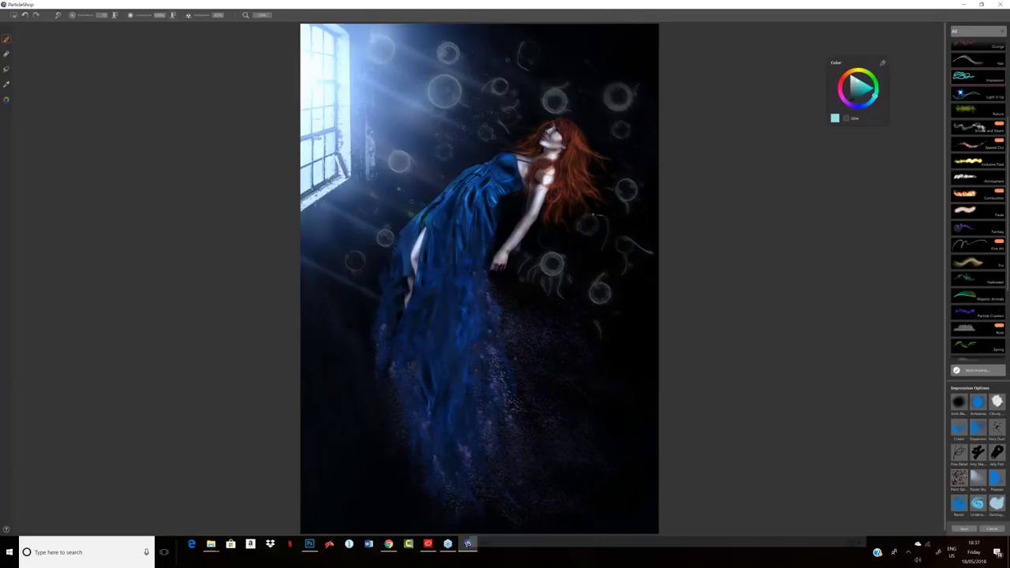
pyautogui.moveTo(590, 230); pyautogui.dragTo(548, 238)
pyautogui.hotkey('ctrl', 'z')
pyautogui.moveTo(590, 62); pyautogui.dragTo(606, 118)
pyautogui.hotkey('ctrl', 'z')
pyautogui.hotkey('ctrl', 'z')
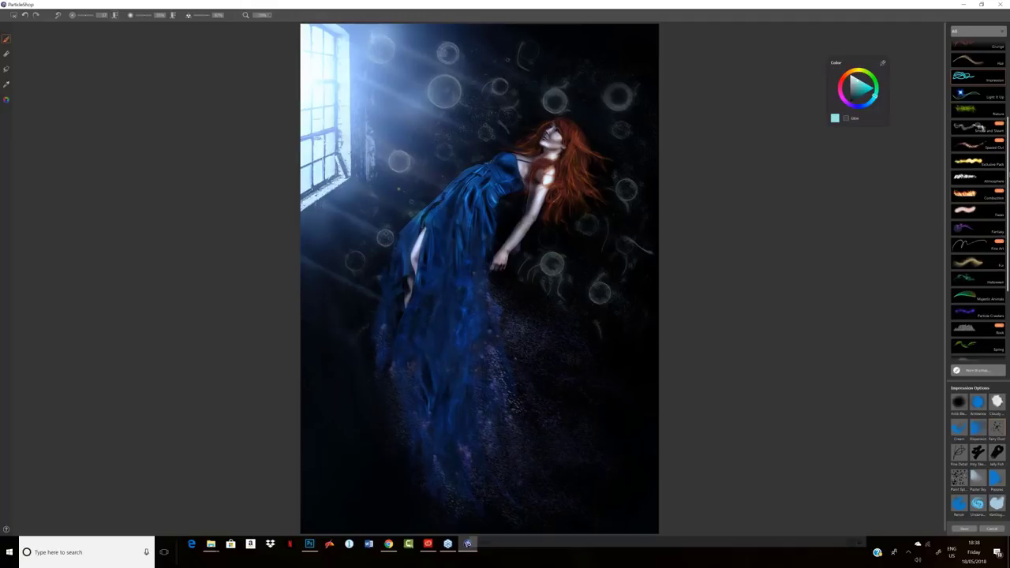
# - Switch to the Spring pack's Shower brush, set the colour to orange and paint fine rain-like streaks across the image
pyautogui.scroll(-3, 977, 126)
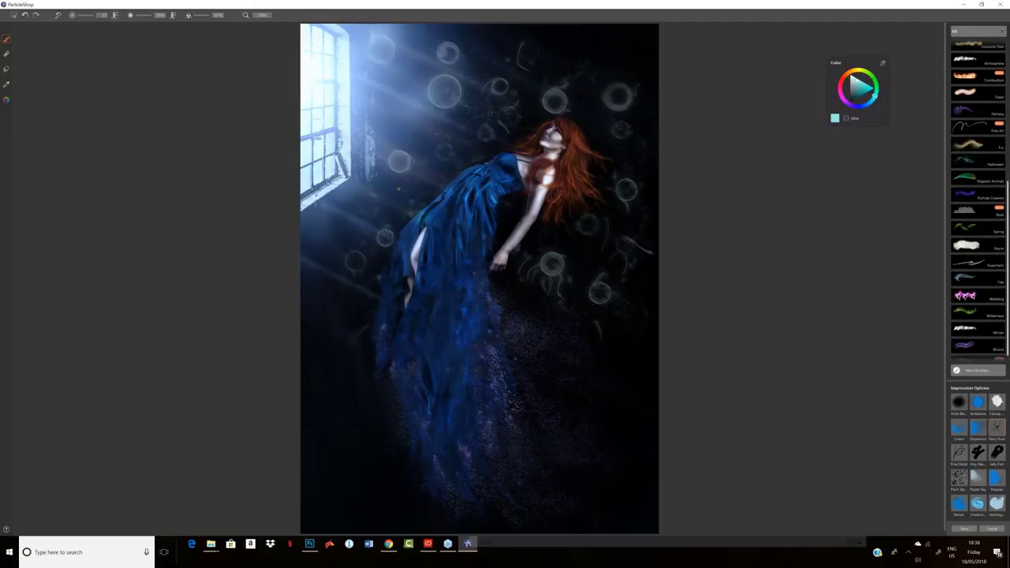
pyautogui.click(967, 230)
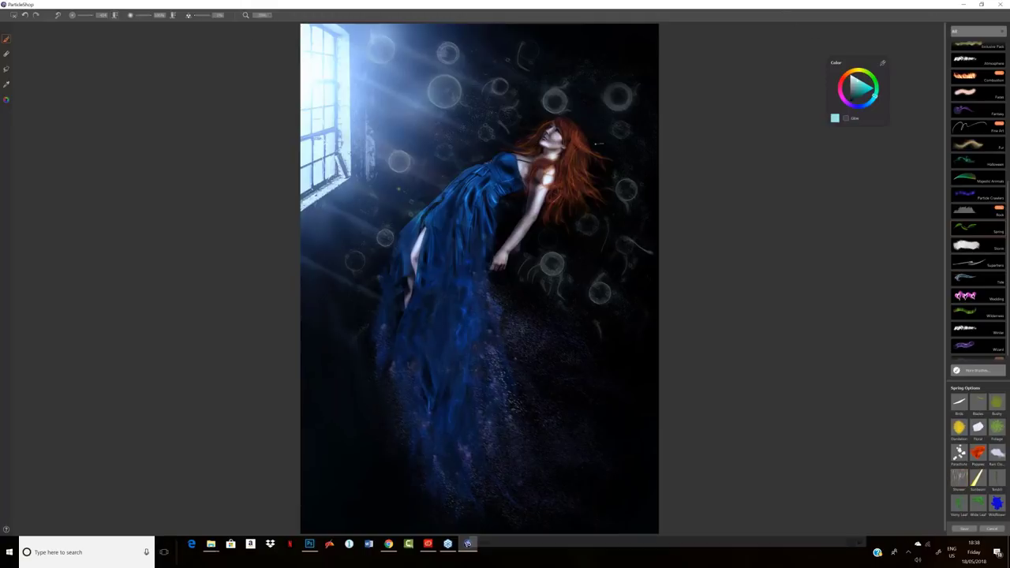
pyautogui.click(849, 73)
pyautogui.click(870, 92)
pyautogui.moveTo(869, 91); pyautogui.dragTo(866, 94)
# - Check the streaks up close, save only the brushstrokes from ParticleShop and return to Photoshop
pyautogui.click(270, 15)
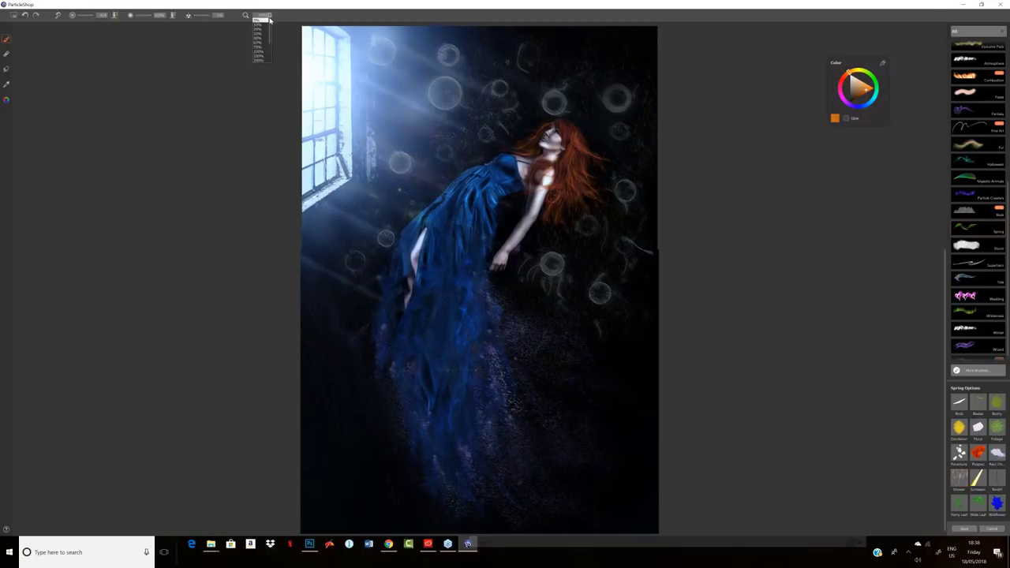
pyautogui.click(259, 57)
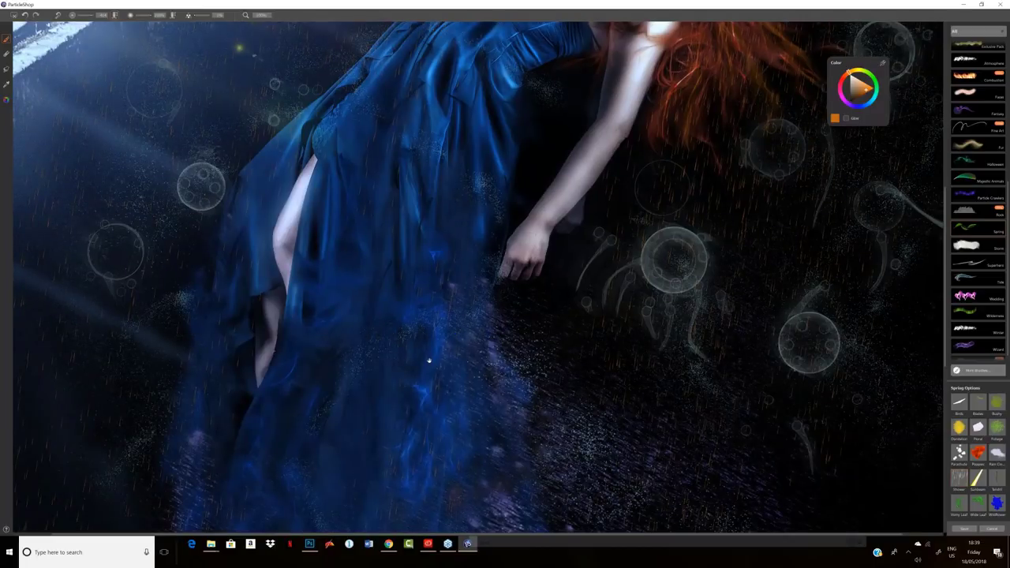
pyautogui.hotkey('ctrl', '0')
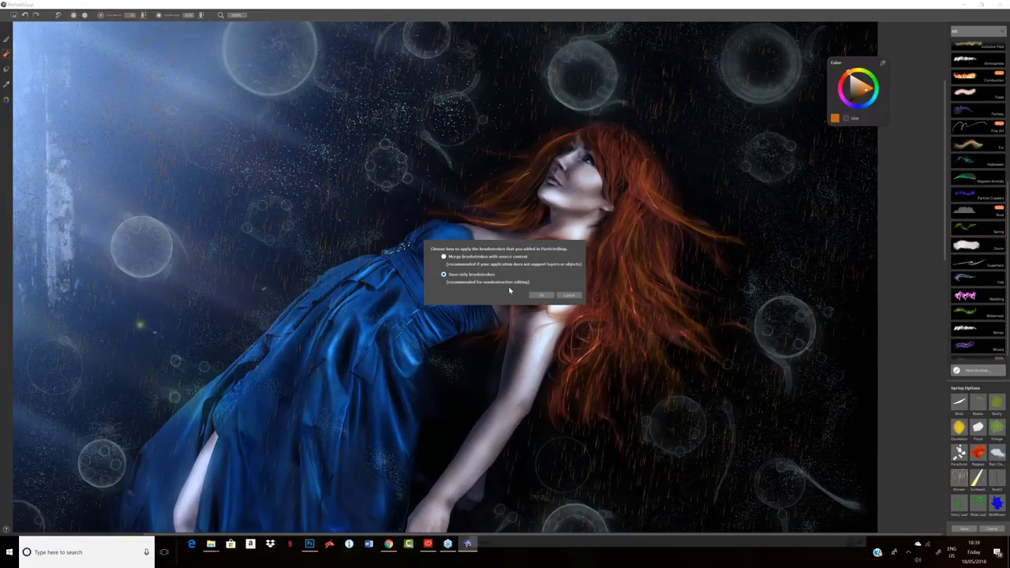
pyautogui.click(542, 295)
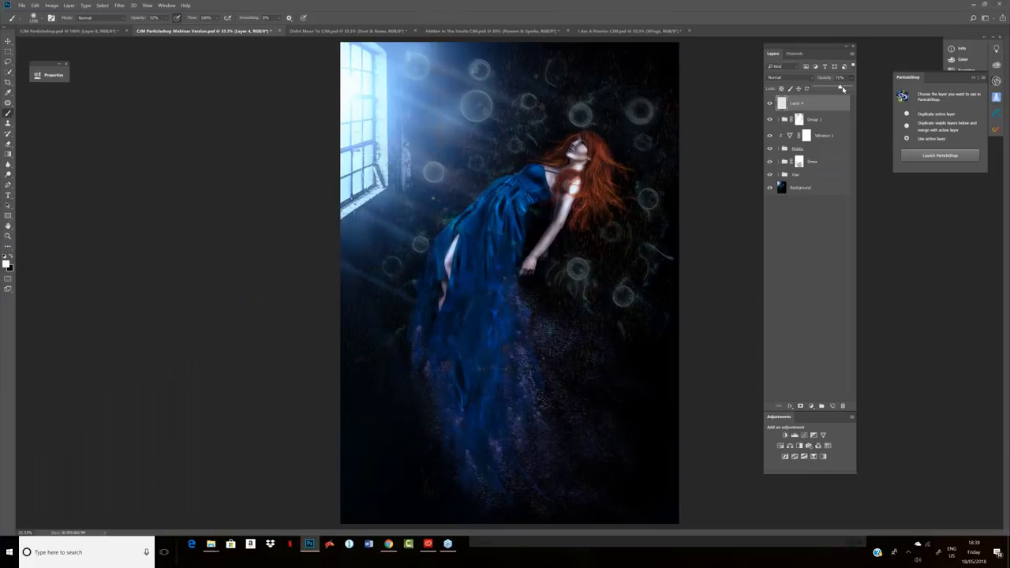
# - Set the opacity of Layer 4 to 80% and move it below Group 1
pyautogui.moveTo(842, 89); pyautogui.dragTo(844, 90)
pyautogui.click(820, 122)
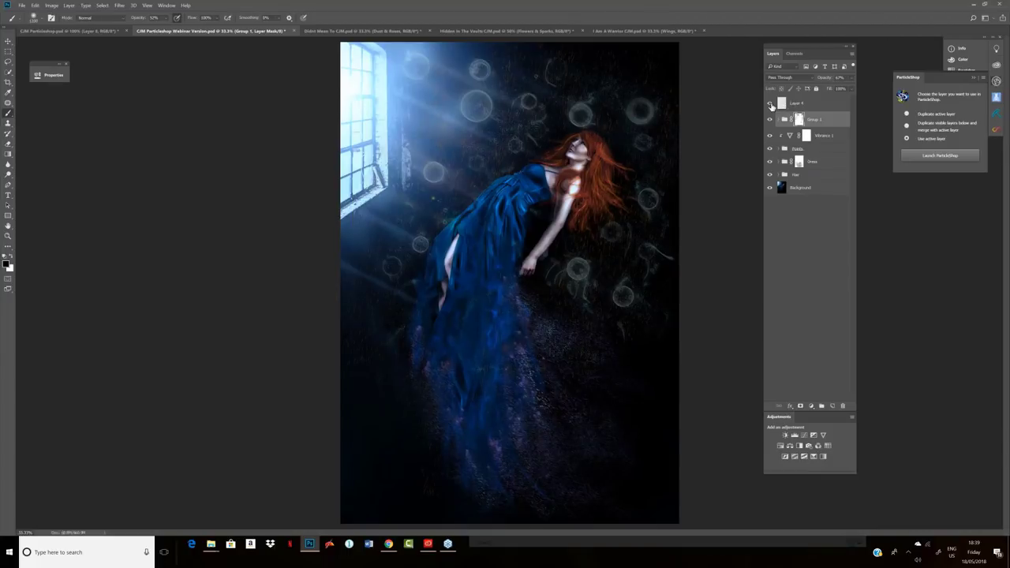
pyautogui.click(771, 105)
pyautogui.moveTo(781, 104)
pyautogui.mouseDown()
pyautogui.moveTo(789, 140)
pyautogui.moveTo(781, 120)
pyautogui.mouseUp()
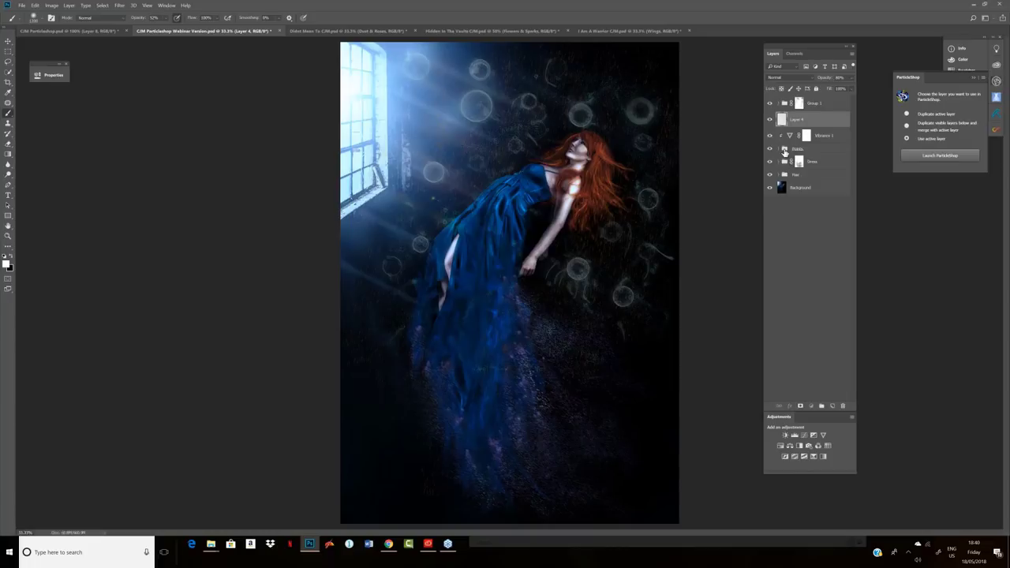
# - Try moving the Points group above Layer 4, undo the move and clip Vibrance 1 to the Points group again
pyautogui.moveTo(785, 152); pyautogui.dragTo(785, 115)
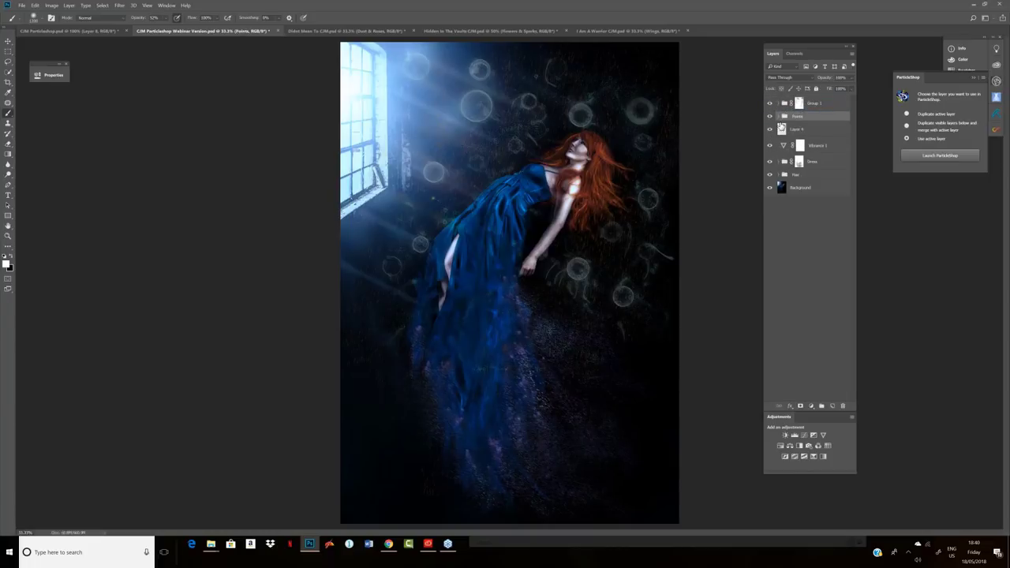
pyautogui.hotkey('ctrl', 'z')
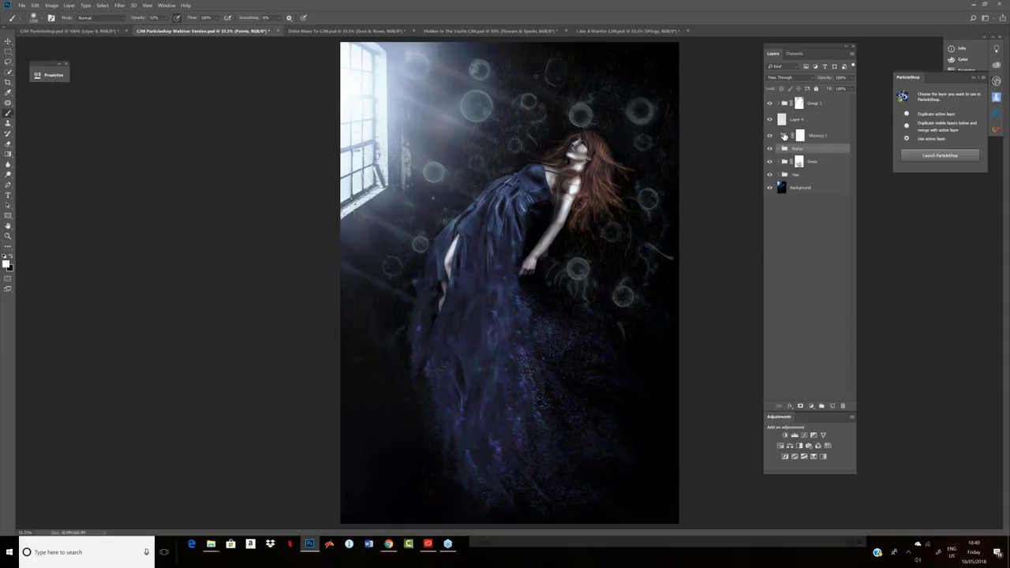
pyautogui.rightClick(783, 136)
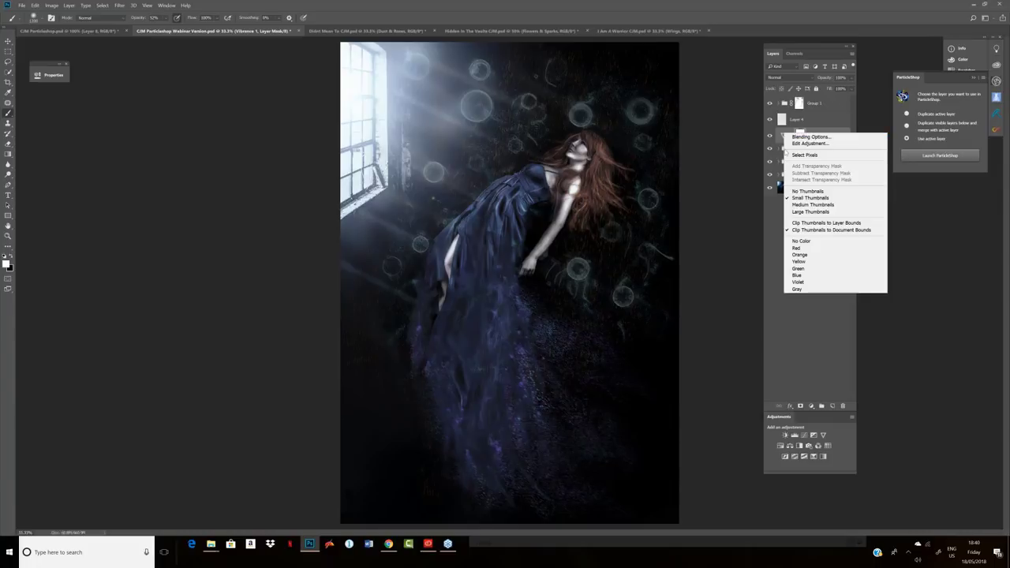
pyautogui.rightClick(781, 143)
pyautogui.rightClick(781, 143)
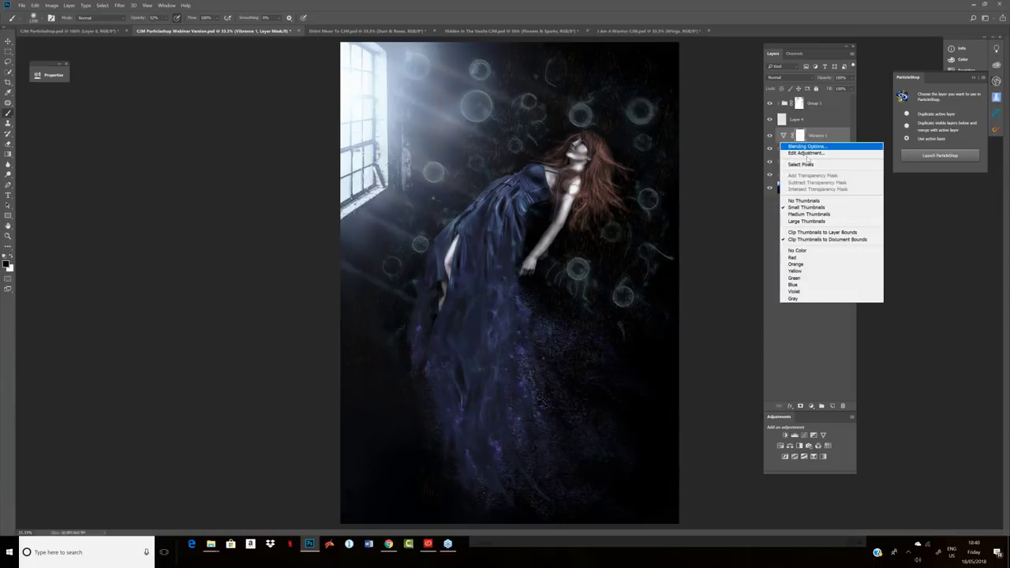
pyautogui.rightClick(848, 145)
pyautogui.rightClick(835, 146)
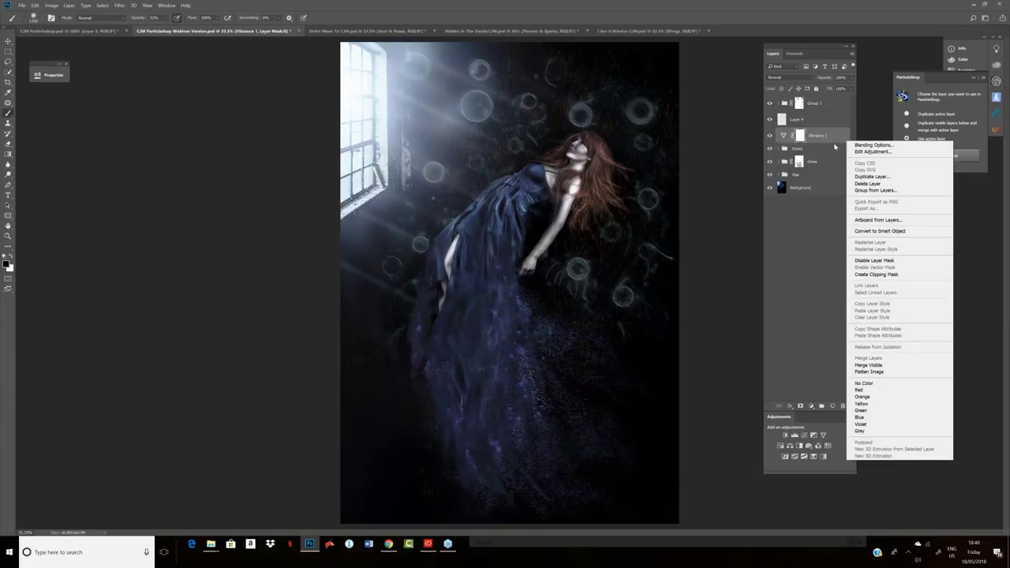
pyautogui.click(858, 275)
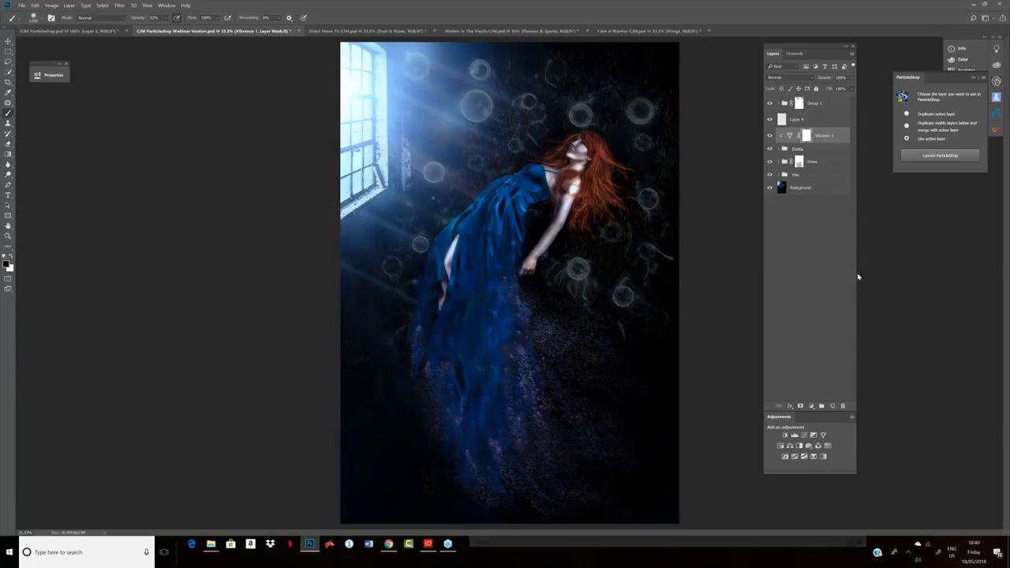
# - Collect the layers from Group 1 down to the Hair group in a new group and set its opacity to 86%
pyautogui.click(825, 106)
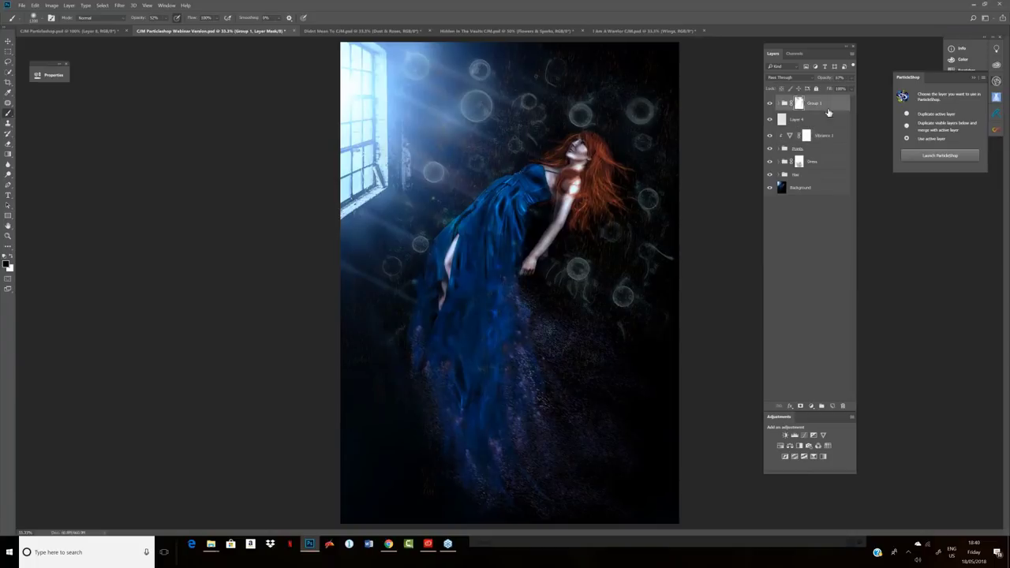
pyautogui.keyDown('shift'); pyautogui.click(827, 175); pyautogui.keyUp('shift')
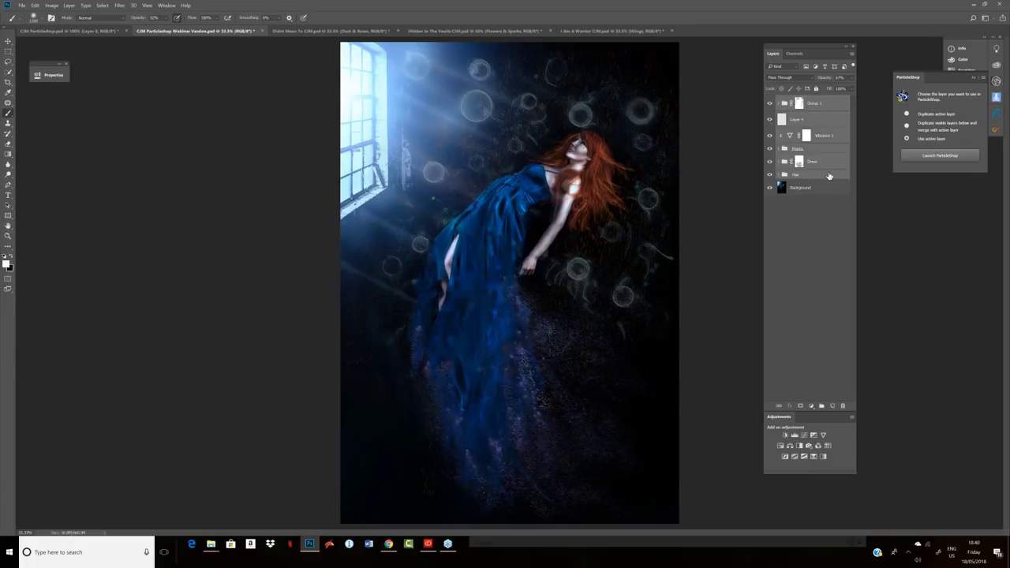
pyautogui.click(821, 406)
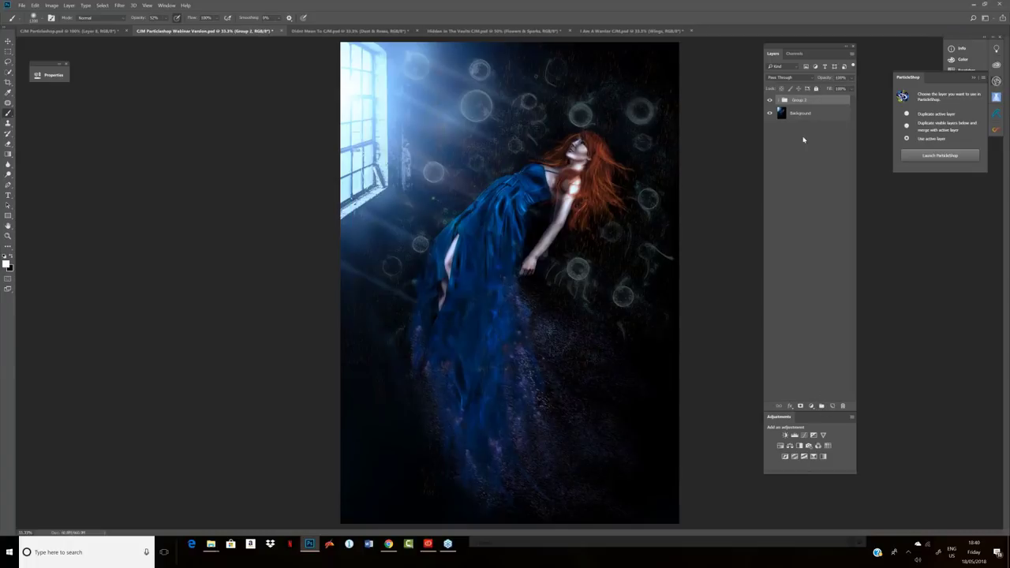
pyautogui.click(851, 77)
pyautogui.moveTo(852, 88); pyautogui.dragTo(845, 88)
# - Add an unclipped Vibrance adjustment layer above Group 2 and reduce both its vibrance and saturation
pyautogui.click(70, 5)
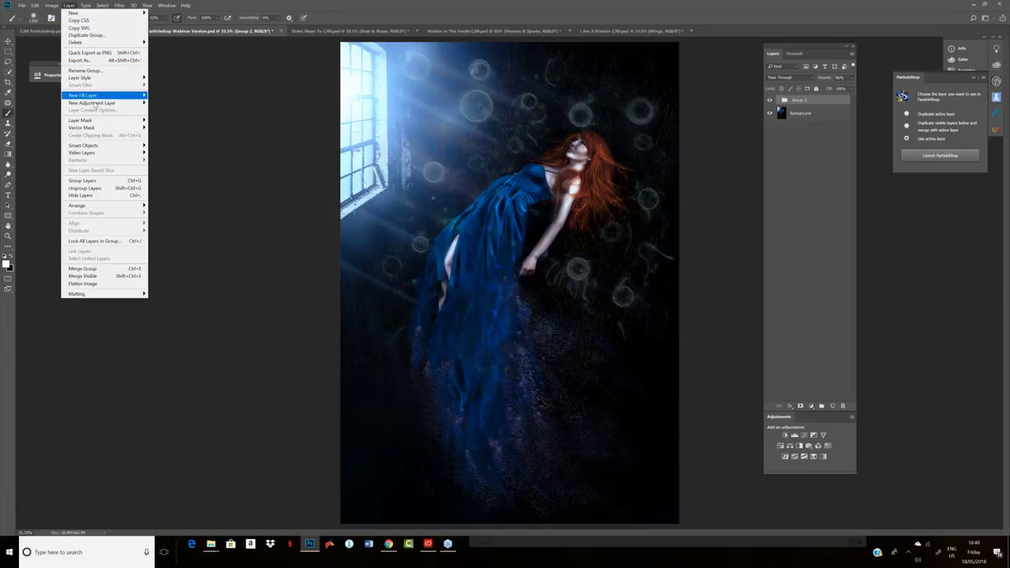
pyautogui.moveTo(100, 110)
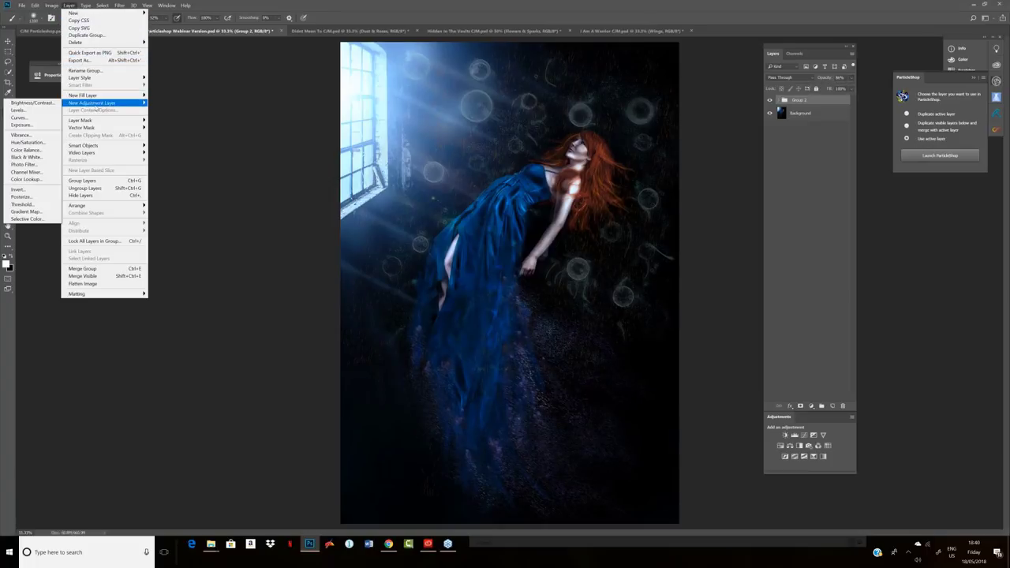
pyautogui.click(35, 138)
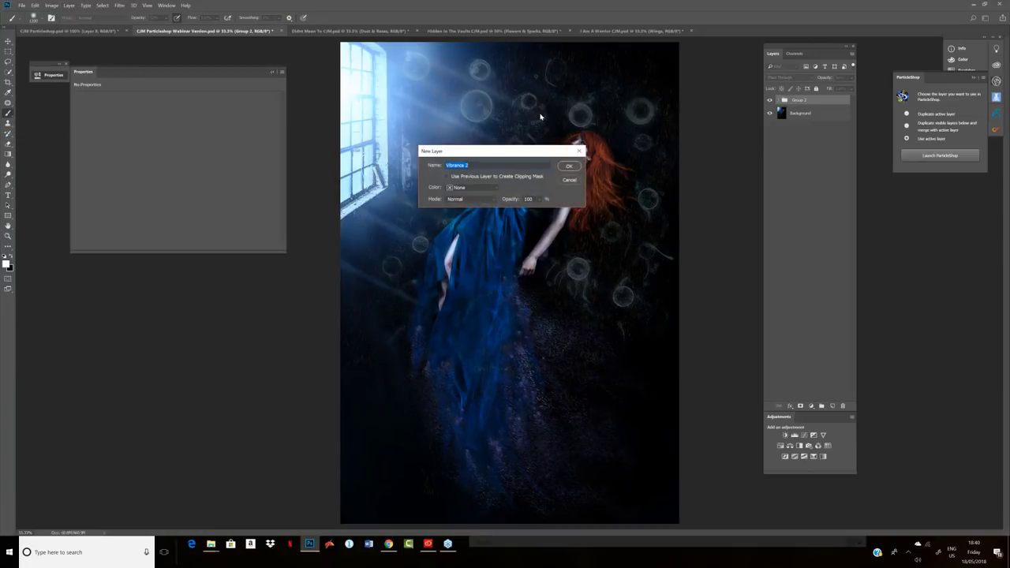
pyautogui.click(568, 166)
pyautogui.click(568, 165)
pyautogui.click(149, 106)
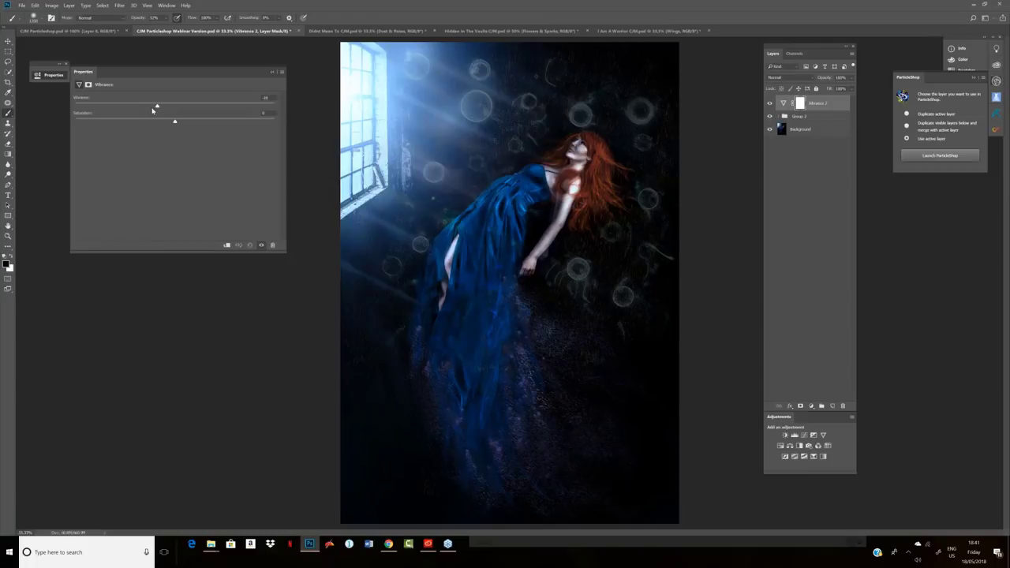
pyautogui.moveTo(147, 112); pyautogui.dragTo(139, 114)
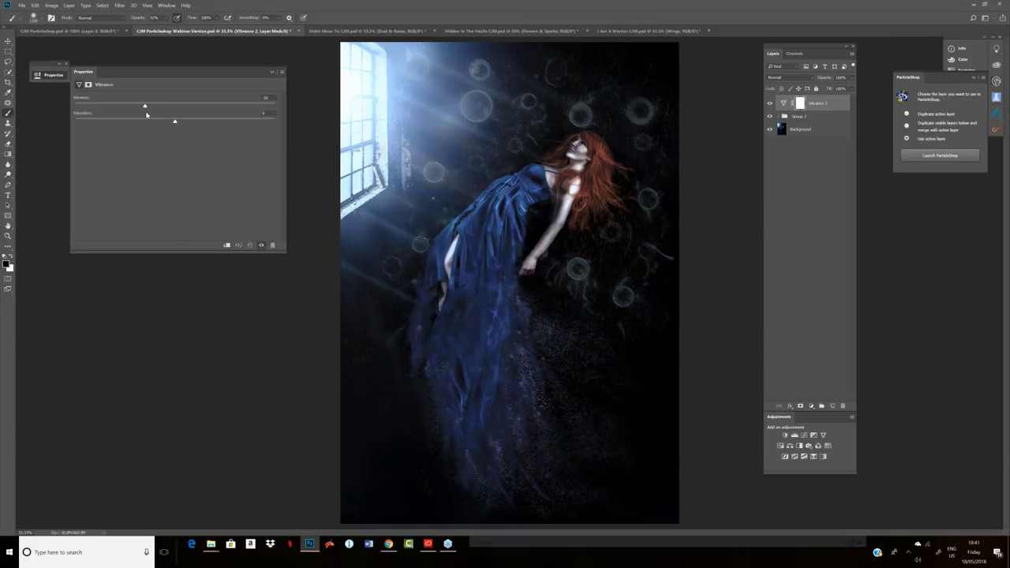
pyautogui.click(156, 122)
pyautogui.moveTo(155, 122); pyautogui.dragTo(154, 121)
# - Invert the Vibrance 2 layer mask to black and paint white over the lower dress to tone down its colour
pyautogui.click(800, 103)
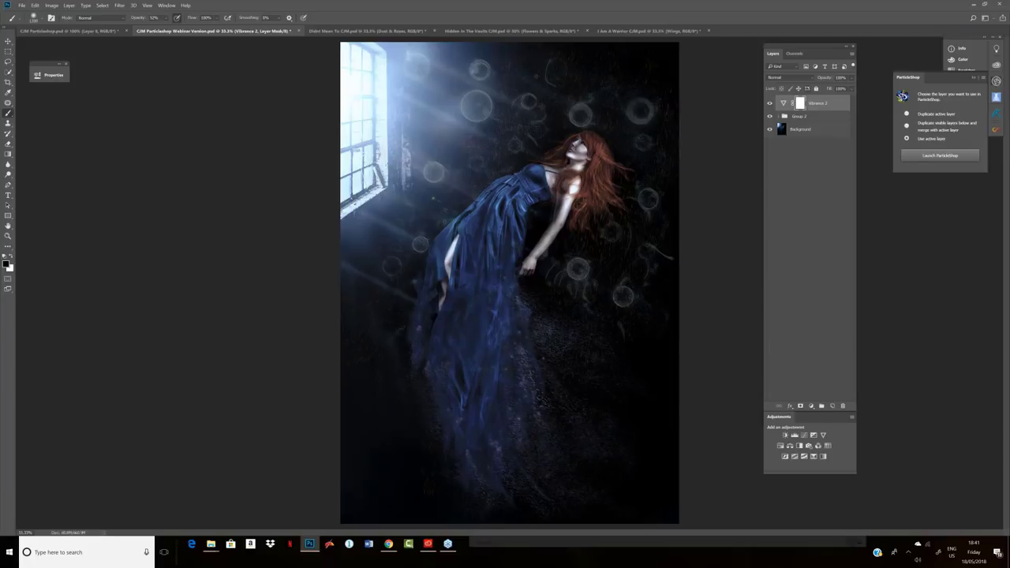
pyautogui.hotkey('ctrl', 'i')
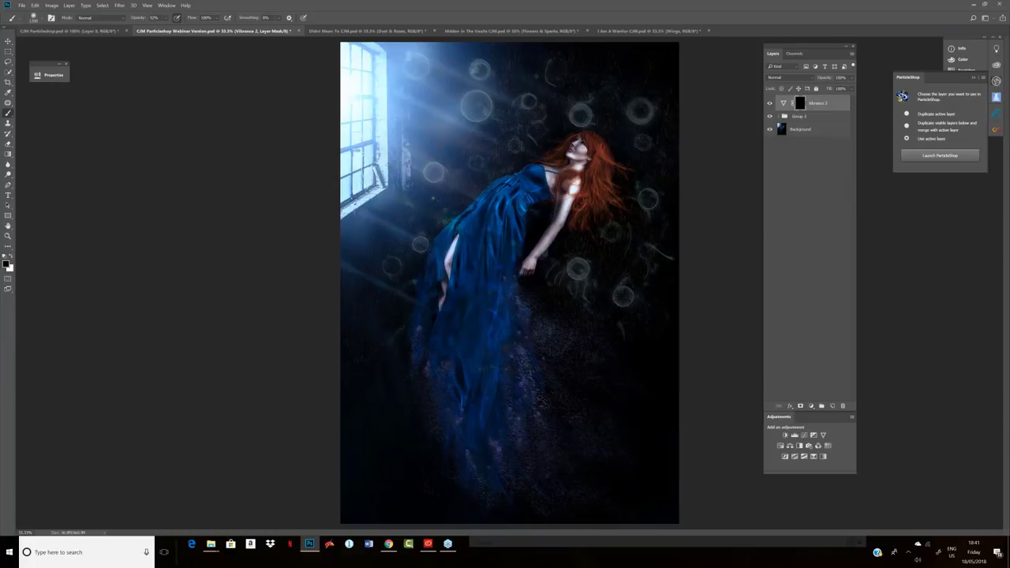
pyautogui.press('x')
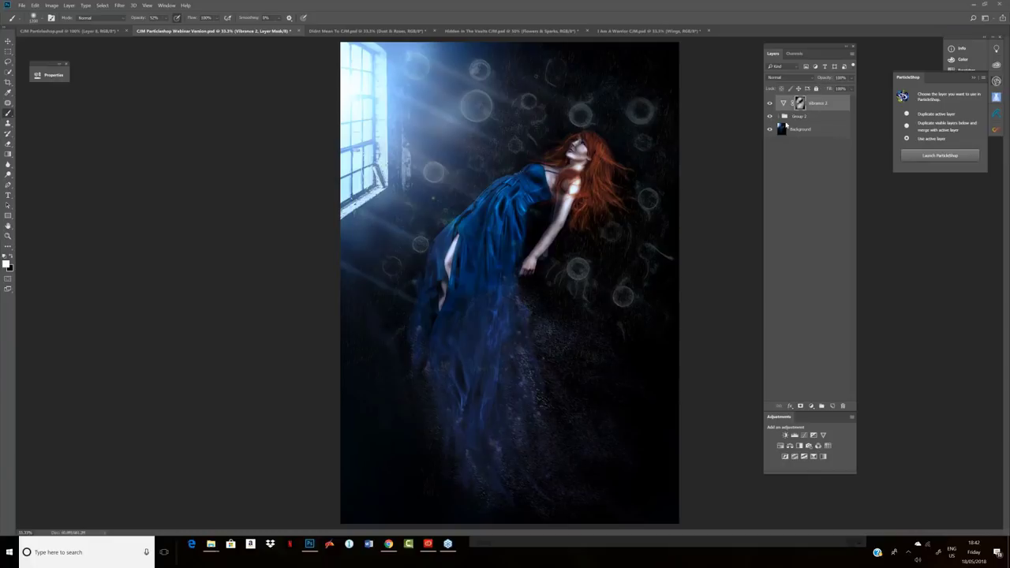
# - Stamp the visible image onto a new layer above Group 2 and open that layer in ParticleShop
pyautogui.click(799, 116)
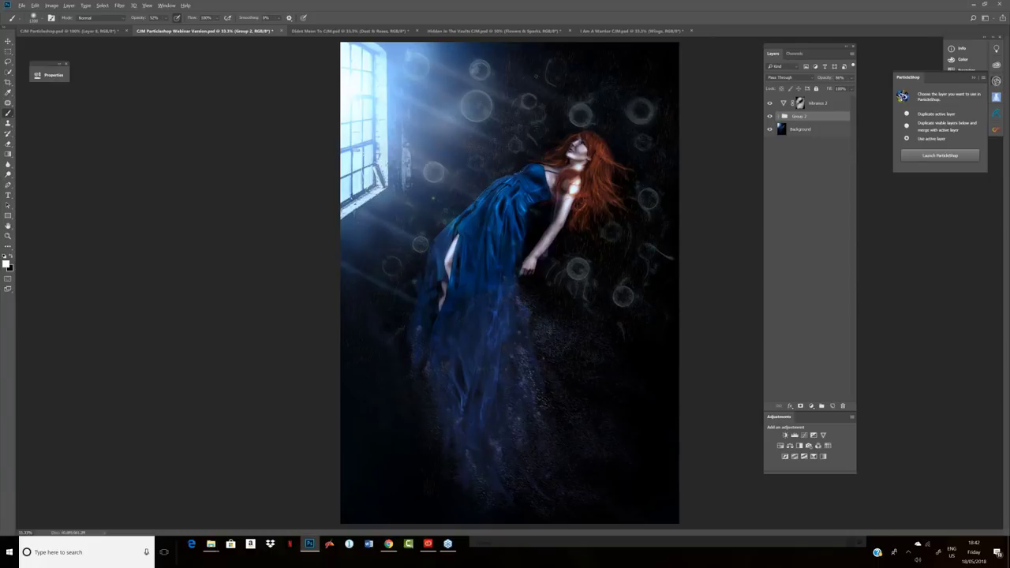
pyautogui.hotkey('ctrl', 'shift', 'alt', 'n')
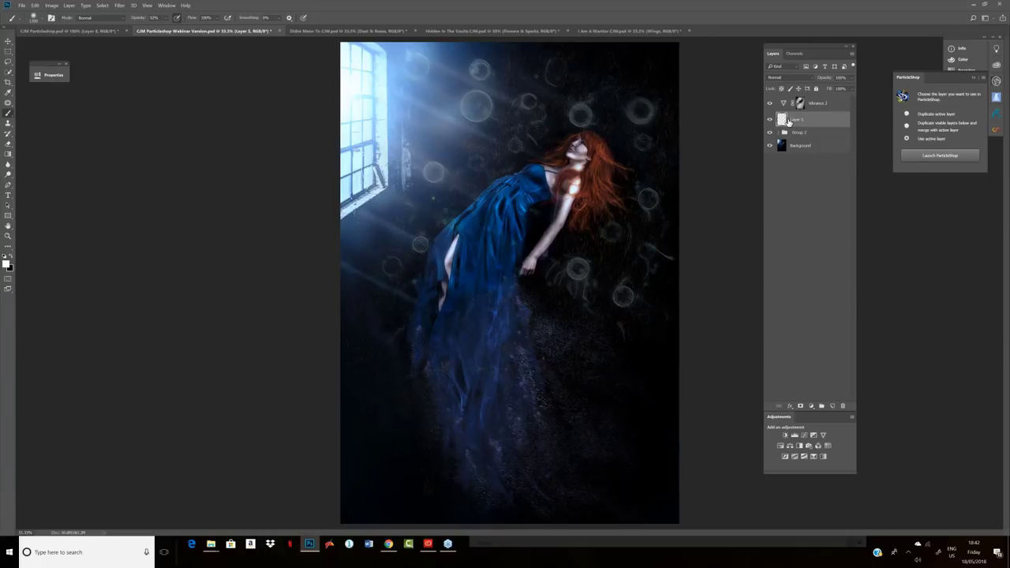
pyautogui.hotkey('ctrl', 'shift', 'alt', 'e')
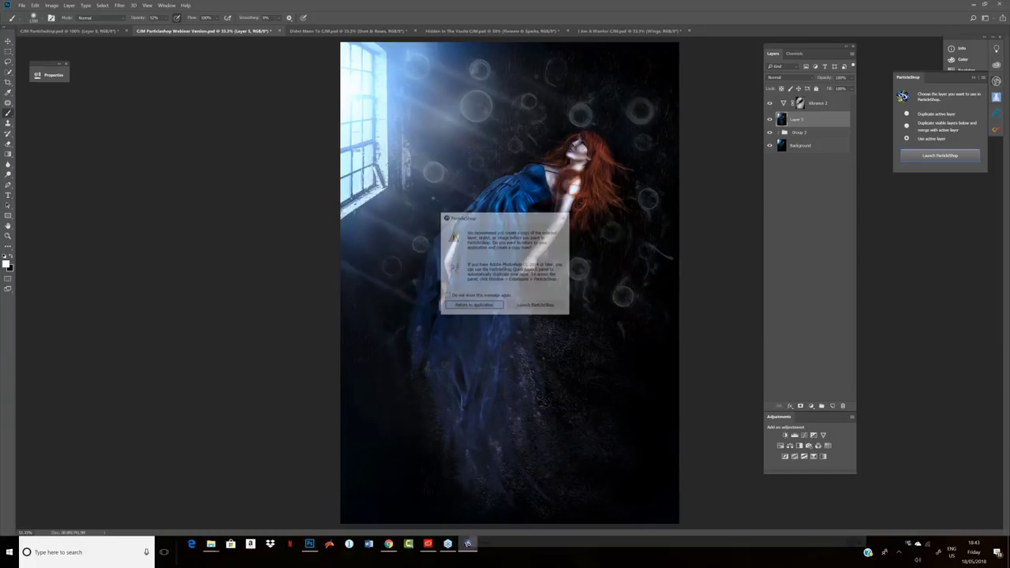
pyautogui.click(526, 308)
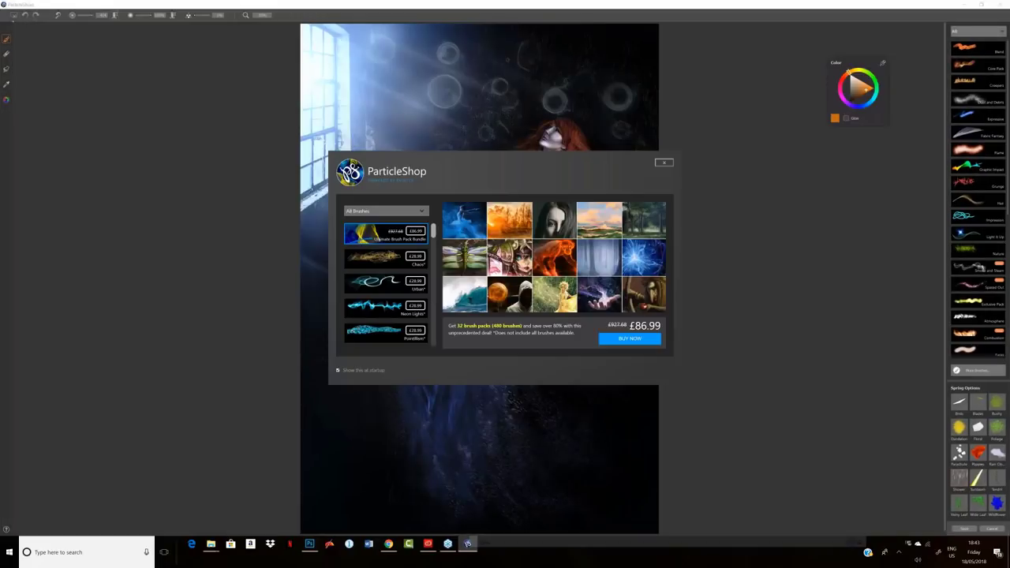
pyautogui.click(664, 163)
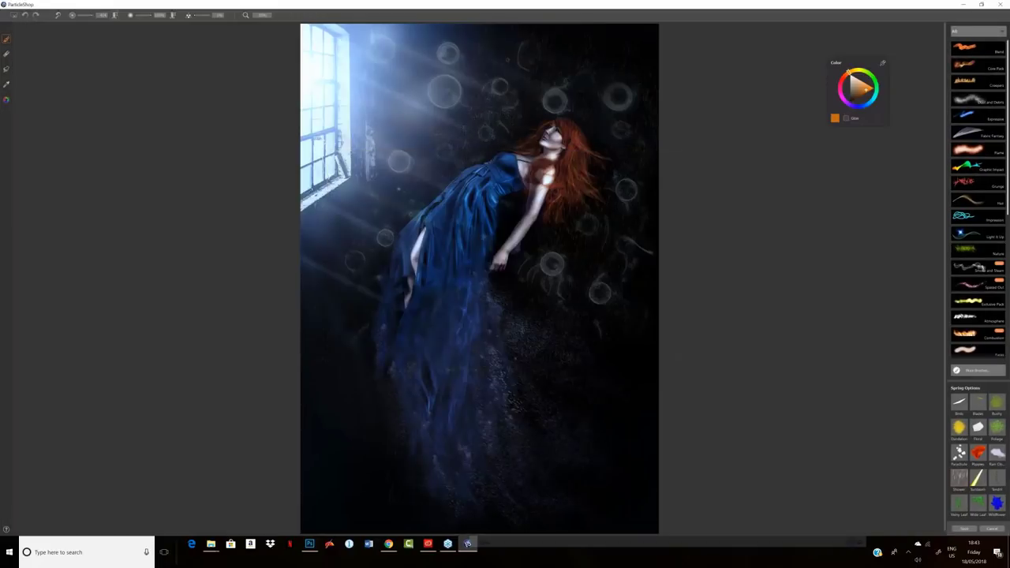
# - Switch to the Hair brush pack, paint a test stroke on the dark area beside the dress and undo it
pyautogui.click(962, 202)
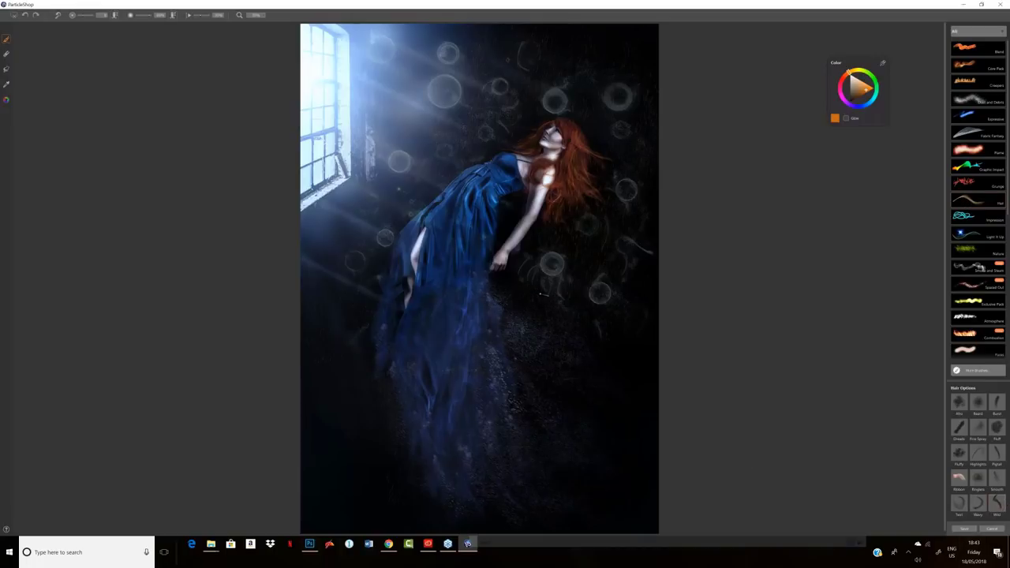
pyautogui.moveTo(542, 295)
pyautogui.mouseDown()
pyautogui.moveTo(571, 359)
pyautogui.moveTo(563, 409)
pyautogui.moveTo(597, 438)
pyautogui.mouseUp()
pyautogui.hotkey('ctrl', 'z')
# - Sample several red-brown tones from the woman's hair with the Eyedropper as the brush colour
pyautogui.click(7, 86)
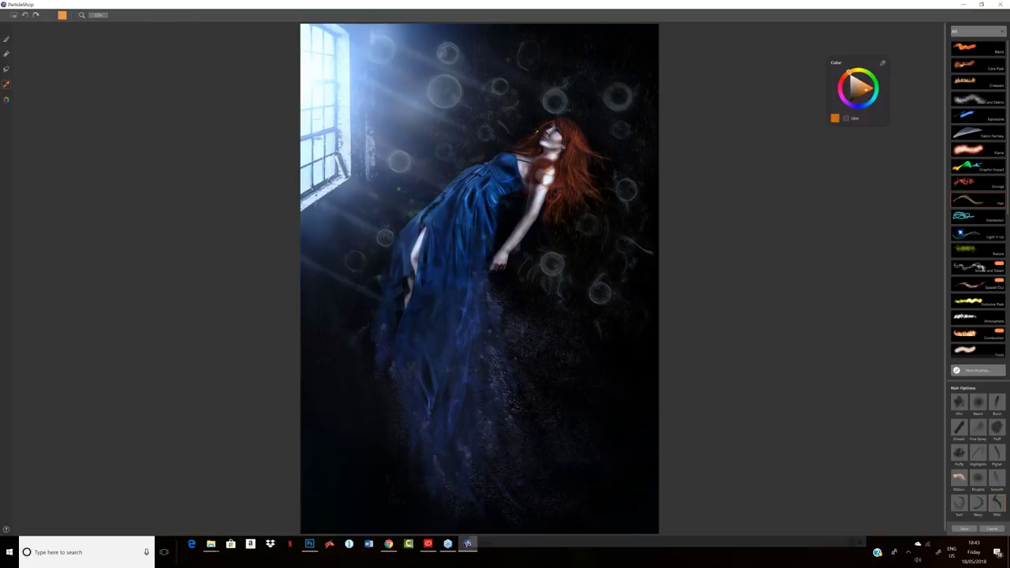
pyautogui.hotkey('ctrl', '+')
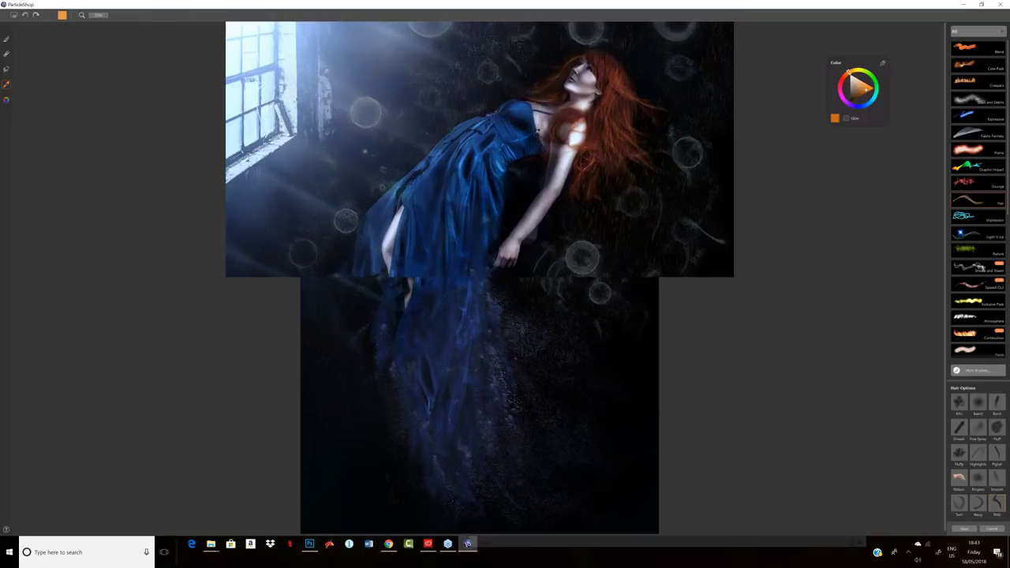
pyautogui.hotkey('ctrl', '+')
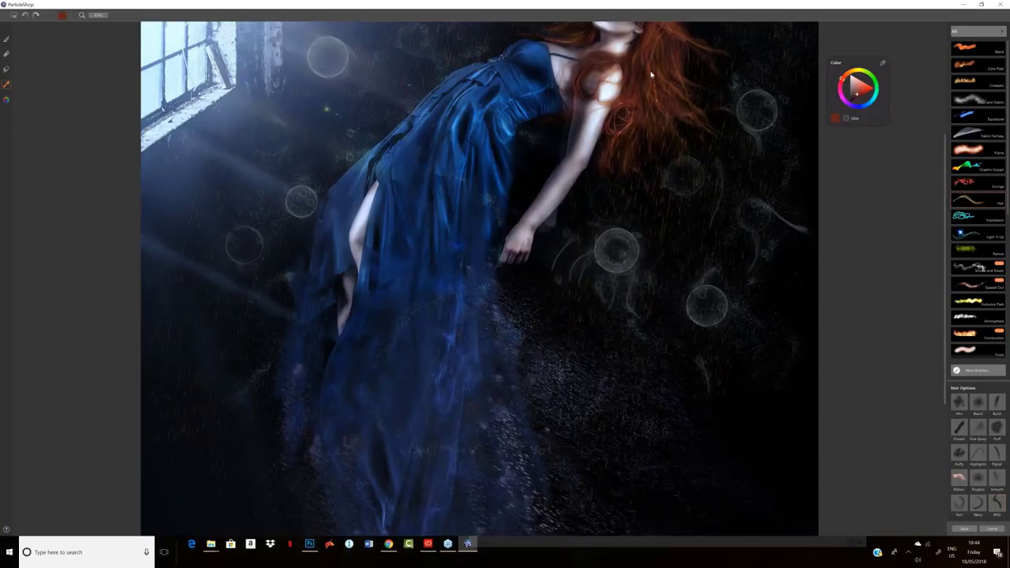
pyautogui.keyDown('alt'); pyautogui.click(651, 73); pyautogui.keyUp('alt')
pyautogui.keyDown('alt'); pyautogui.click(641, 86); pyautogui.keyUp('alt')
pyautogui.keyDown('alt'); pyautogui.click(625, 116); pyautogui.keyUp('alt')
pyautogui.keyDown('alt'); pyautogui.click(649, 54); pyautogui.keyUp('alt')
pyautogui.keyDown('alt'); pyautogui.click(634, 57); pyautogui.keyUp('alt')
# - Browse the brush packs, examining the brushes in the Fabric Fantasy and Pointillism packs
pyautogui.click(969, 135)
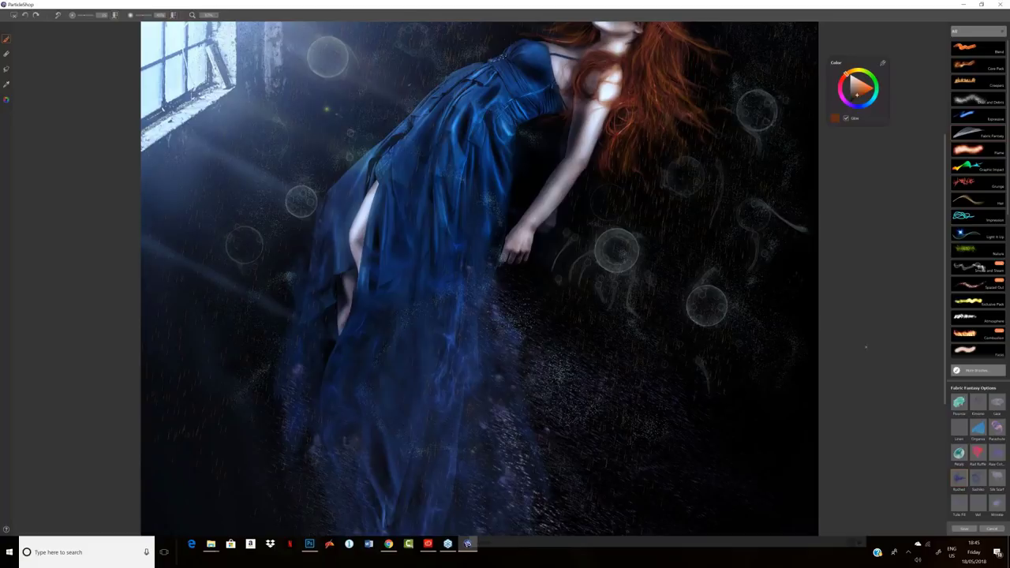
pyautogui.scroll(-1, 978, 254)
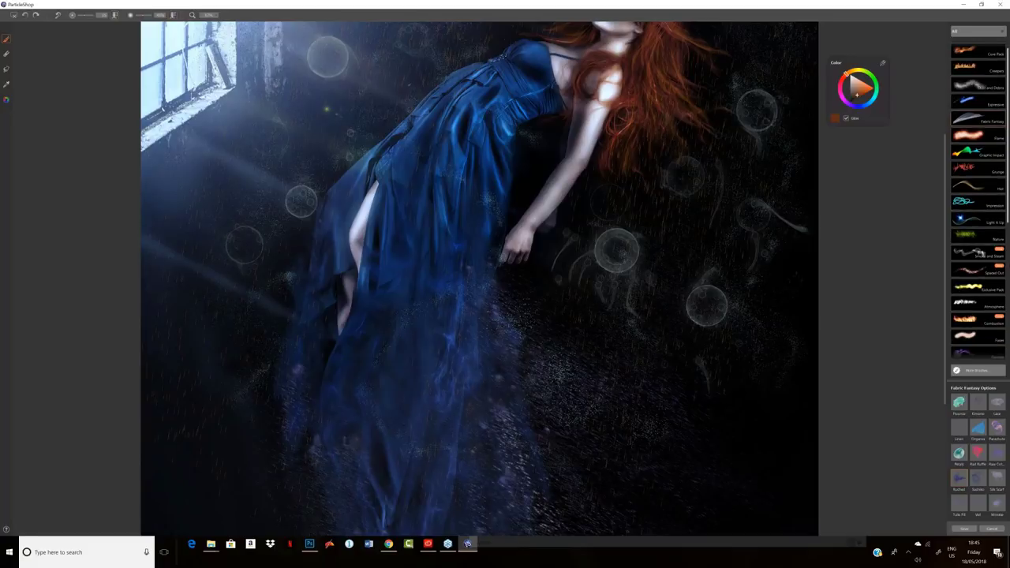
pyautogui.scroll(-15, 980, 254)
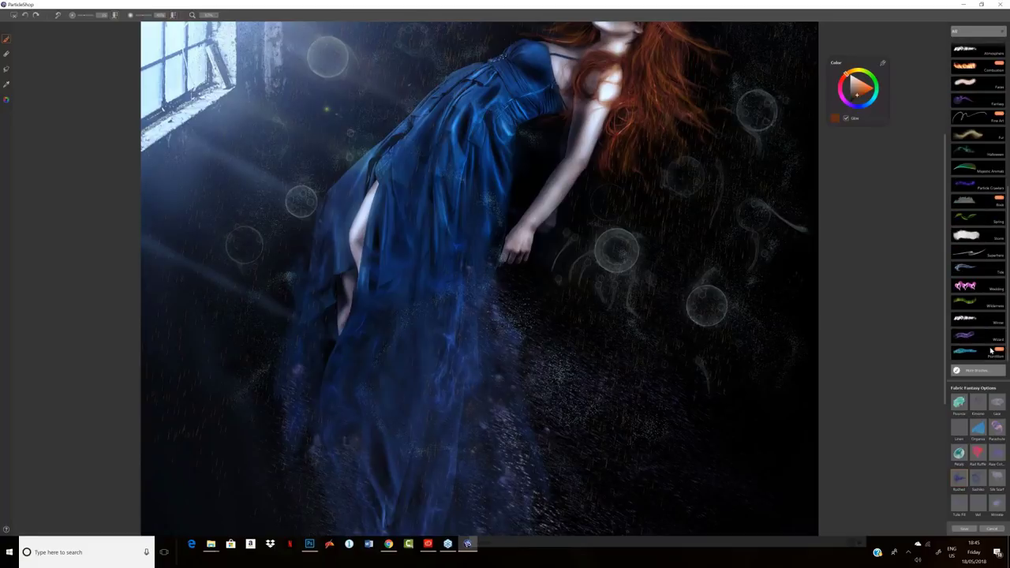
pyautogui.click(991, 351)
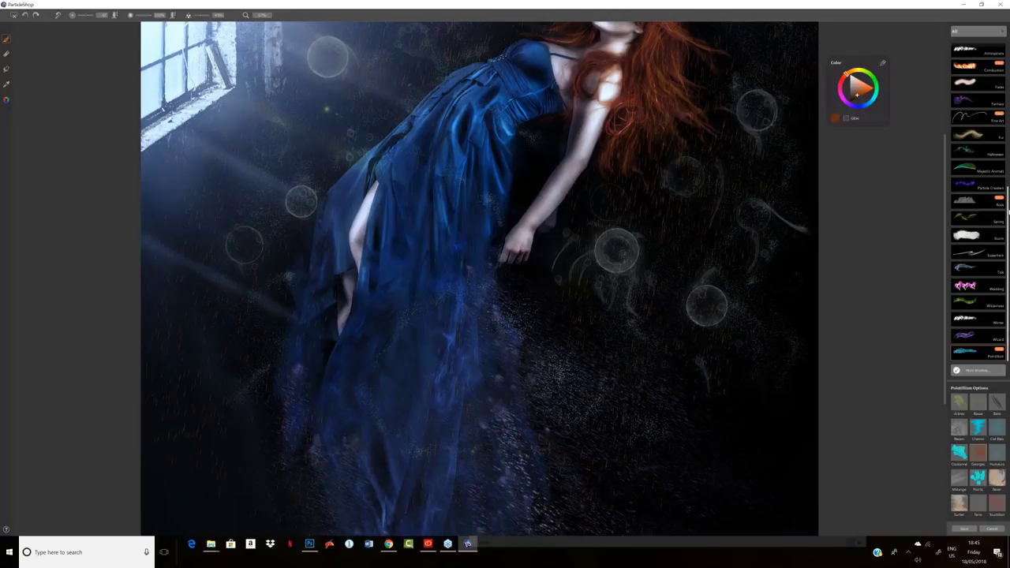
pyautogui.scroll(2, 1007, 202)
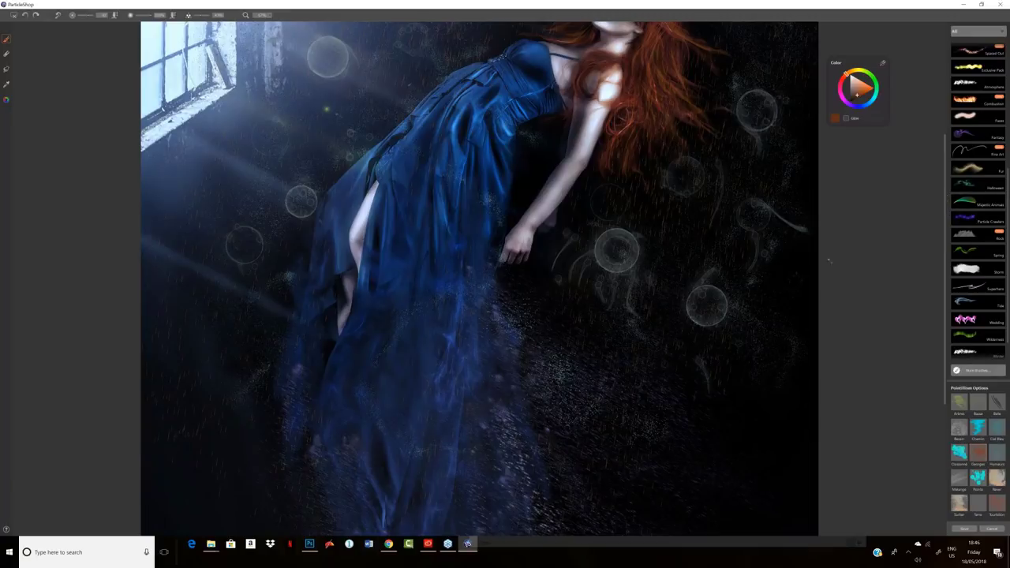
pyautogui.click(988, 527)
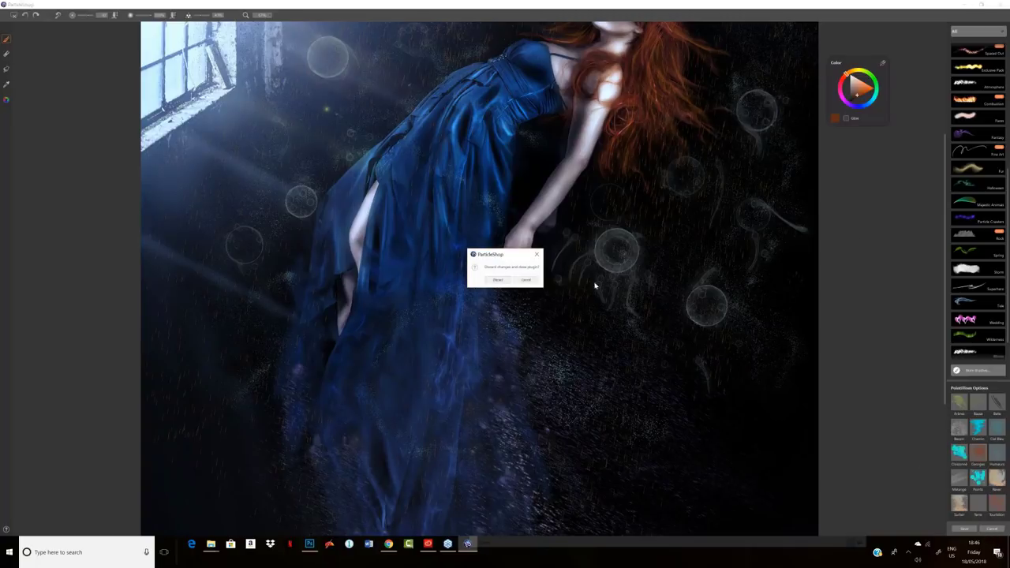
pyautogui.click(532, 281)
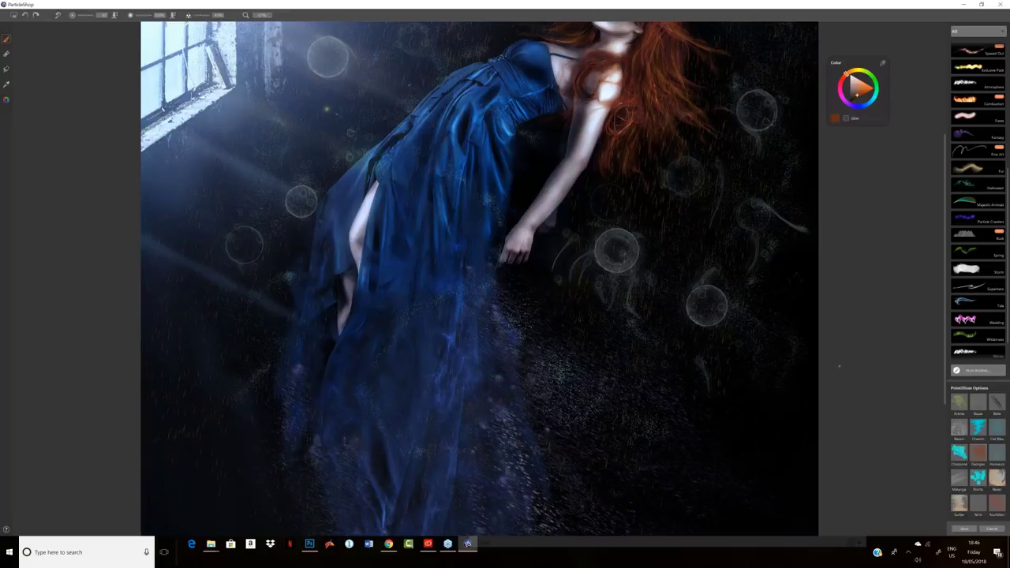
pyautogui.click(982, 528)
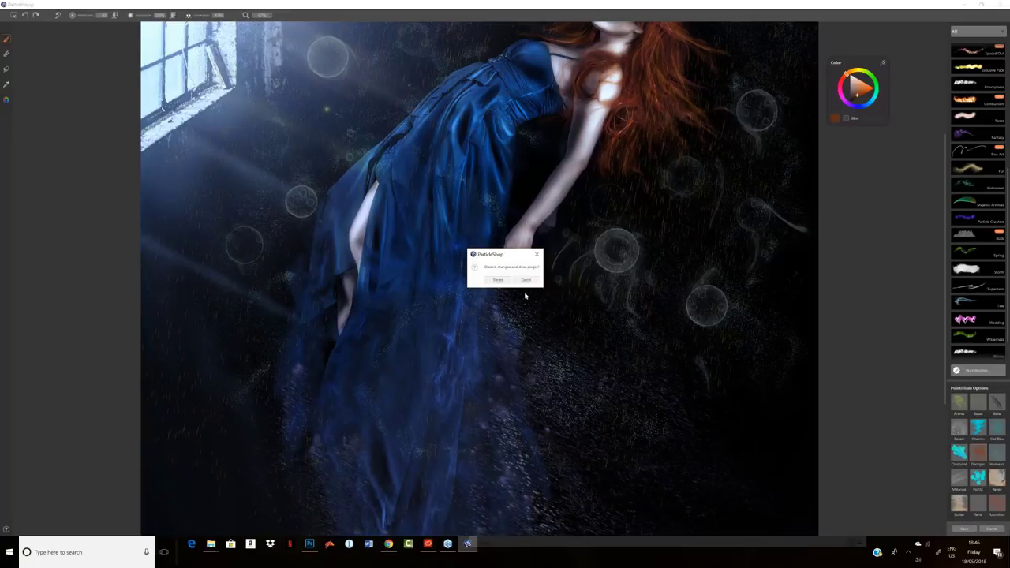
pyautogui.click(524, 280)
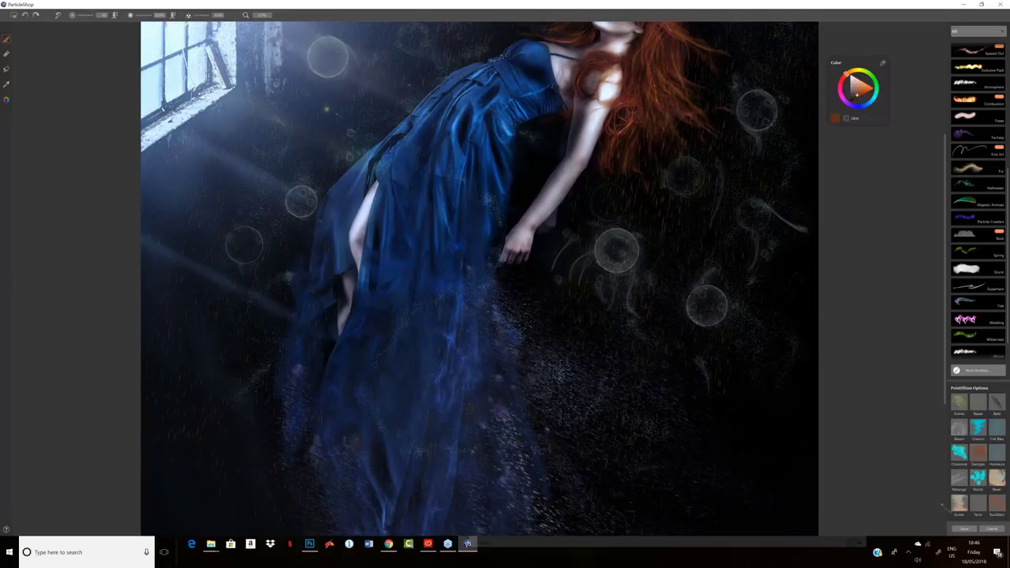
# - Zoom out to examine the whole image in ParticleShop
pyautogui.click(267, 16)
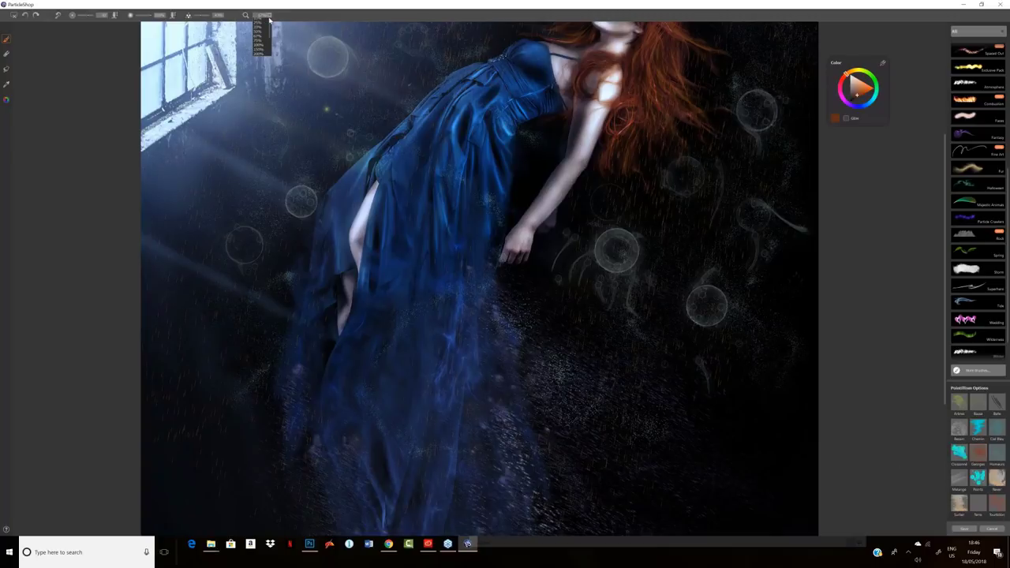
pyautogui.scroll(1, 269, 19)
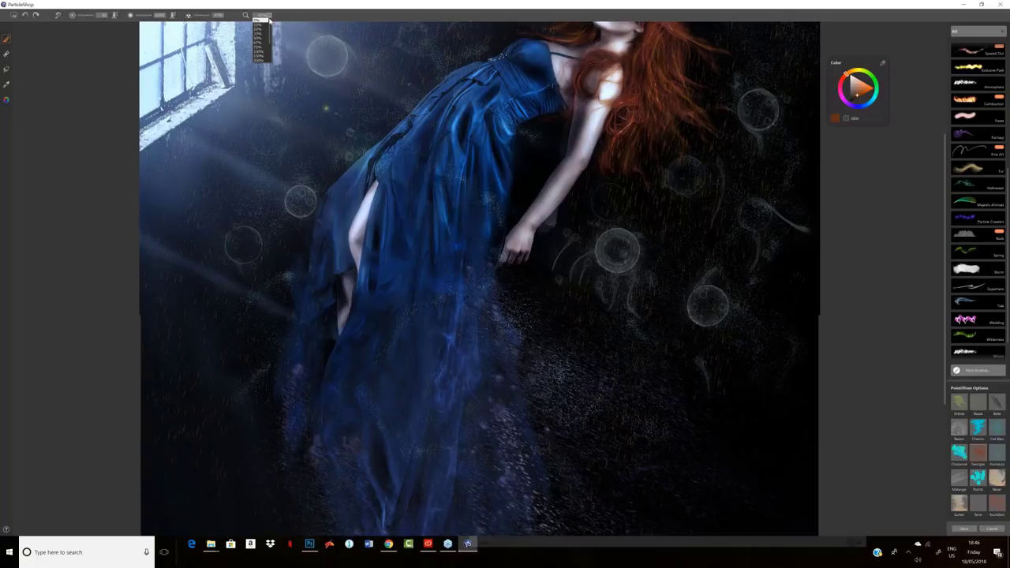
pyautogui.click(266, 21)
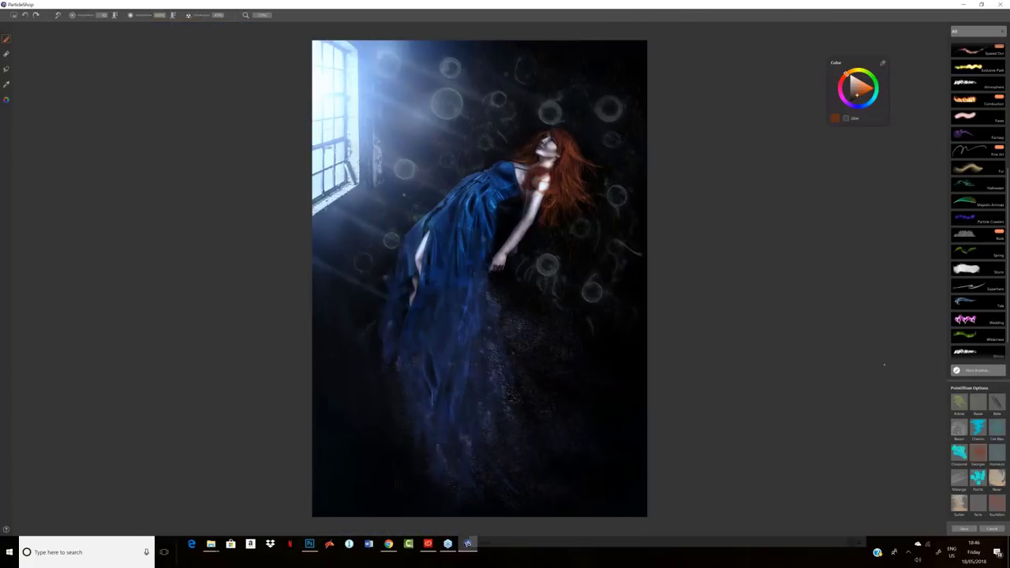